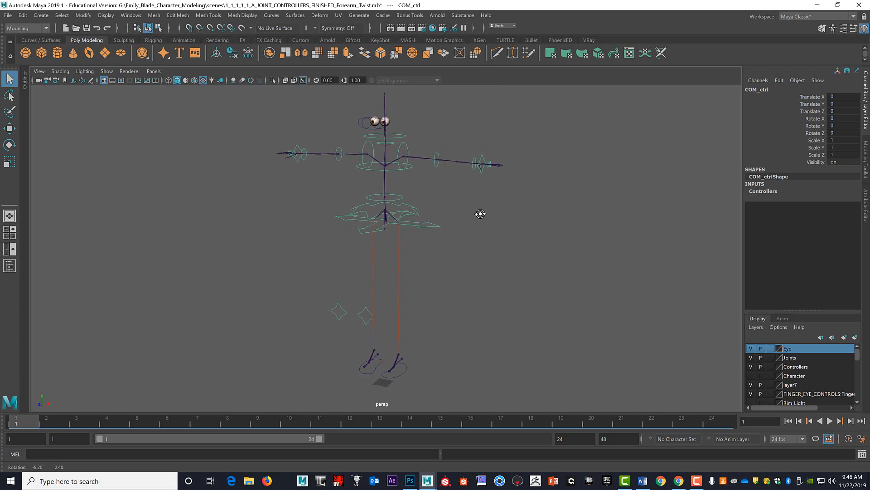
# Examine the character rig from several angles and close in on the head and eyes.
pyautogui.keyDown('alt'); pyautogui.moveTo(475, 234); pyautogui.dragTo(501, 283); pyautogui.keyUp('alt')
pyautogui.keyDown('alt'); pyautogui.moveTo(531, 224); pyautogui.dragTo(452, 240); pyautogui.keyUp('alt')
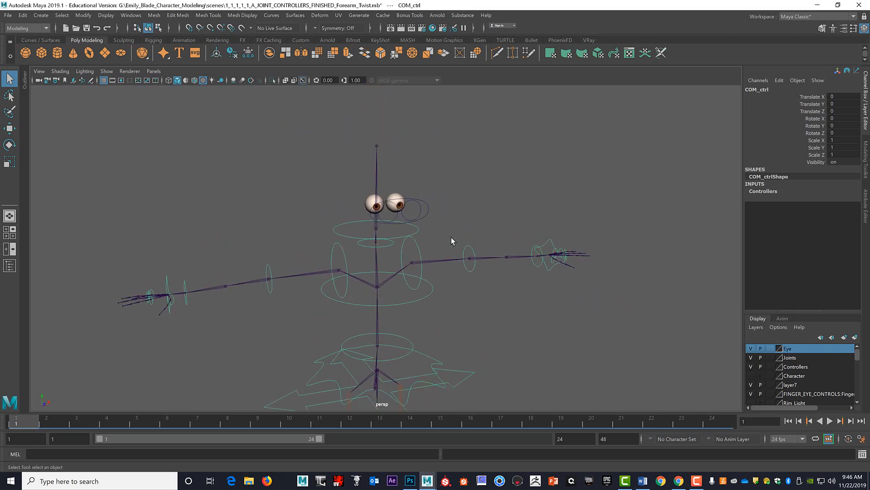
pyautogui.keyDown('alt'); pyautogui.moveTo(563, 271); pyautogui.dragTo(626, 262, button='middle'); pyautogui.keyUp('alt')
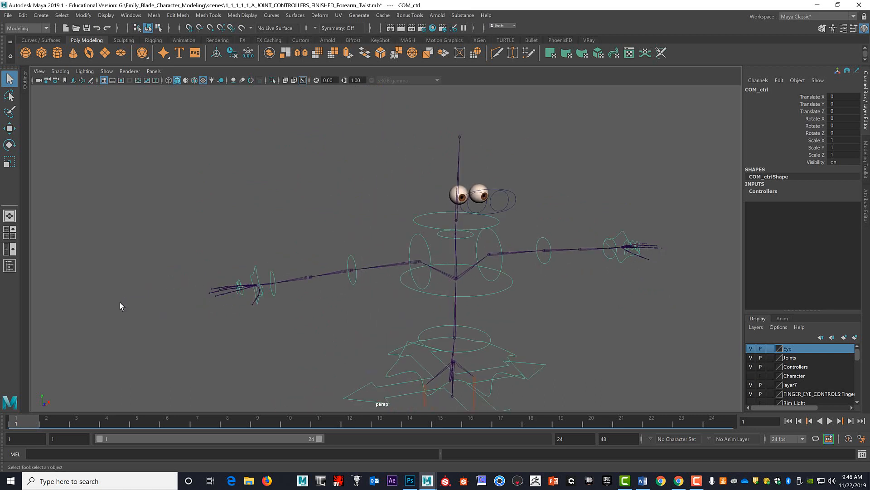
pyautogui.moveTo(427, 291)
pyautogui.keyDown('alt'); pyautogui.mouseDown()
pyautogui.moveTo(485, 284)
pyautogui.moveTo(439, 258)
pyautogui.moveTo(430, 280)
pyautogui.mouseUp(); pyautogui.keyUp('alt')
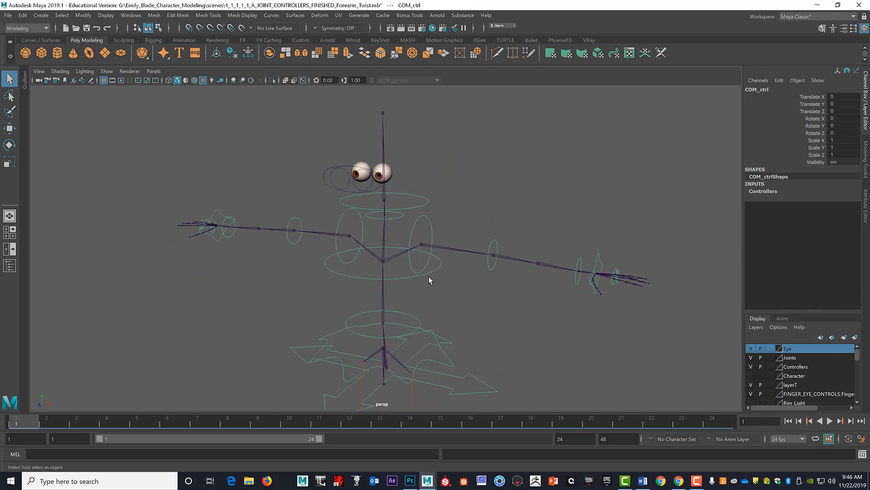
pyautogui.keyDown('alt'); pyautogui.moveTo(495, 273); pyautogui.dragTo(485, 245); pyautogui.keyUp('alt')
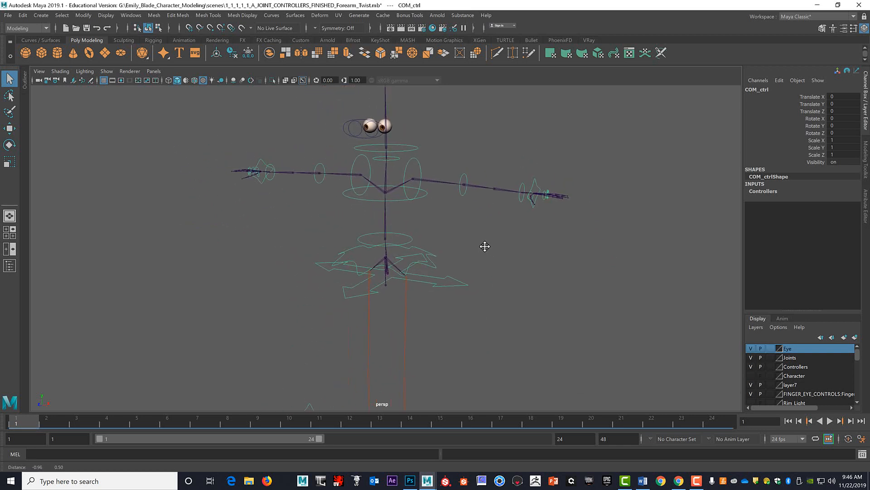
pyautogui.click(506, 266)
pyautogui.click(461, 281)
pyautogui.keyDown('alt'); pyautogui.moveTo(456, 225); pyautogui.dragTo(445, 245); pyautogui.keyUp('alt')
# Select each eyeball in turn to check that the two eyes are separate objects.
pyautogui.click(432, 239)
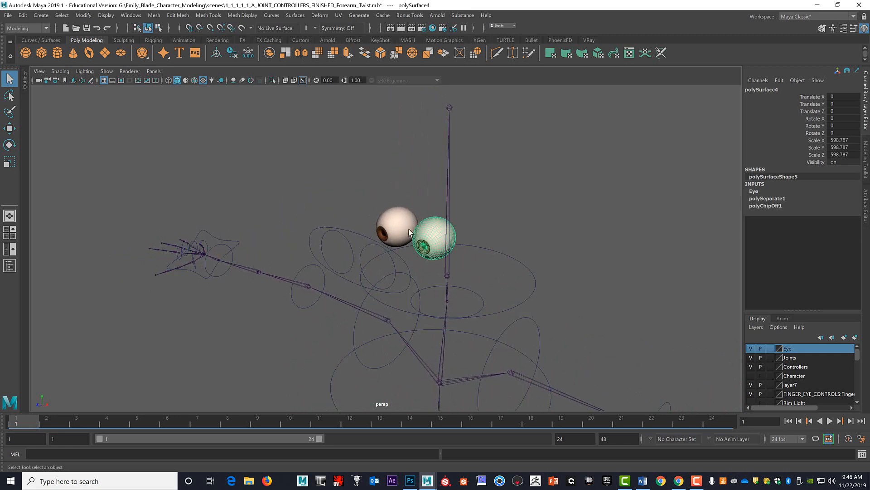
pyautogui.click(381, 226)
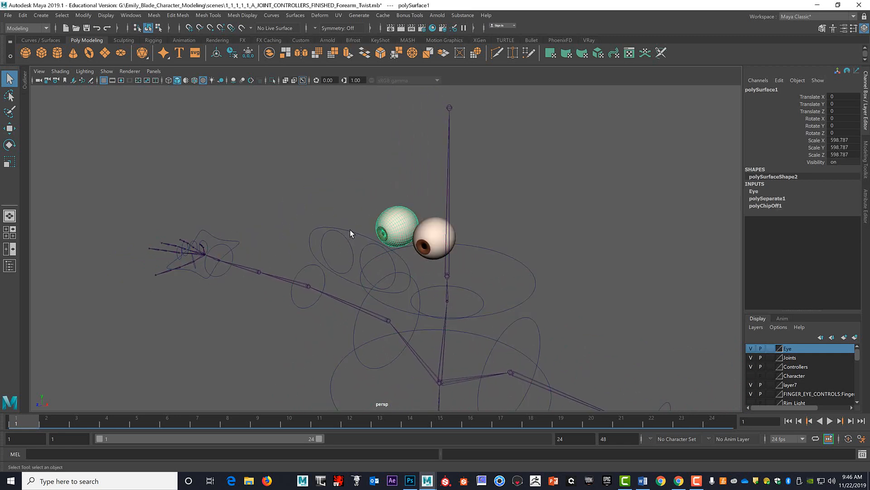
pyautogui.moveTo(542, 206)
pyautogui.keyDown('alt'); pyautogui.mouseDown()
pyautogui.moveTo(567, 209)
pyautogui.moveTo(543, 209)
pyautogui.mouseUp(); pyautogui.keyUp('alt')
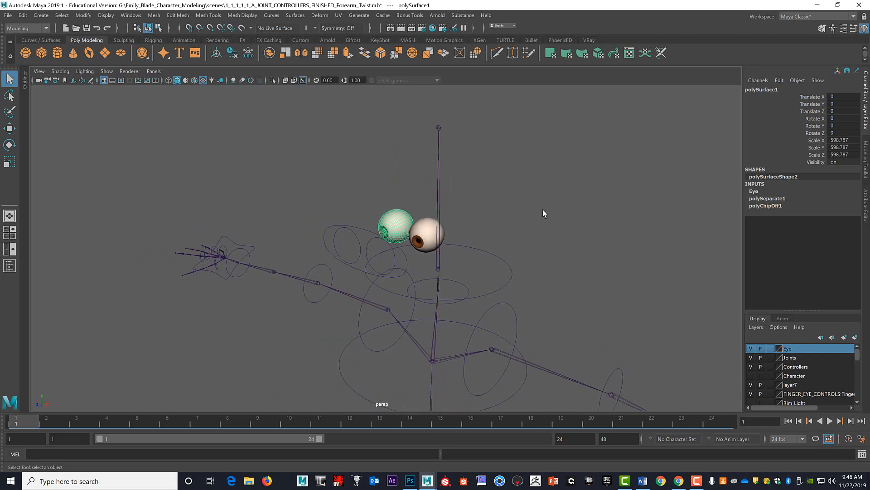
pyautogui.click(418, 236)
pyautogui.click(394, 228)
pyautogui.click(424, 236)
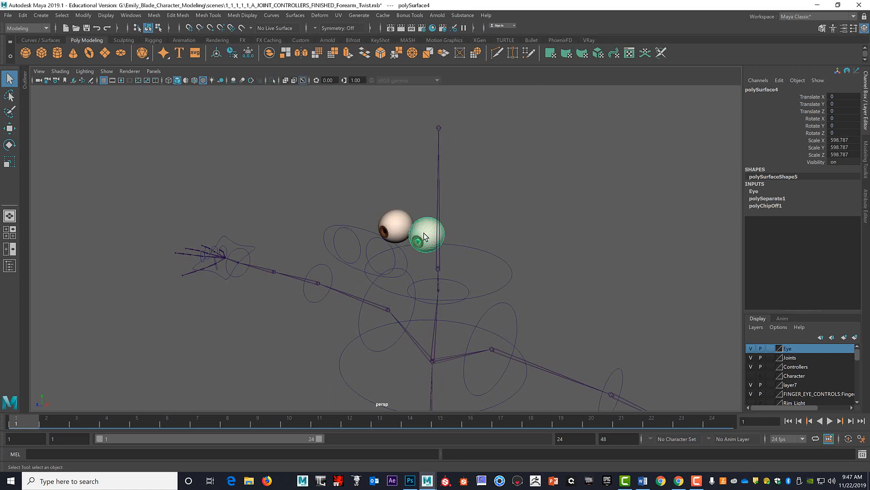
pyautogui.click(403, 224)
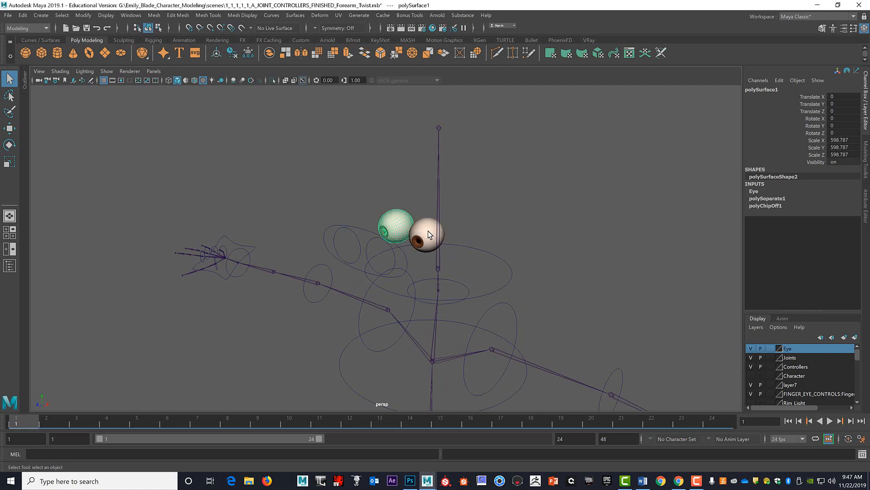
# Select both eyeballs, delete their construction history and freeze their transformations.
pyautogui.click(428, 230)
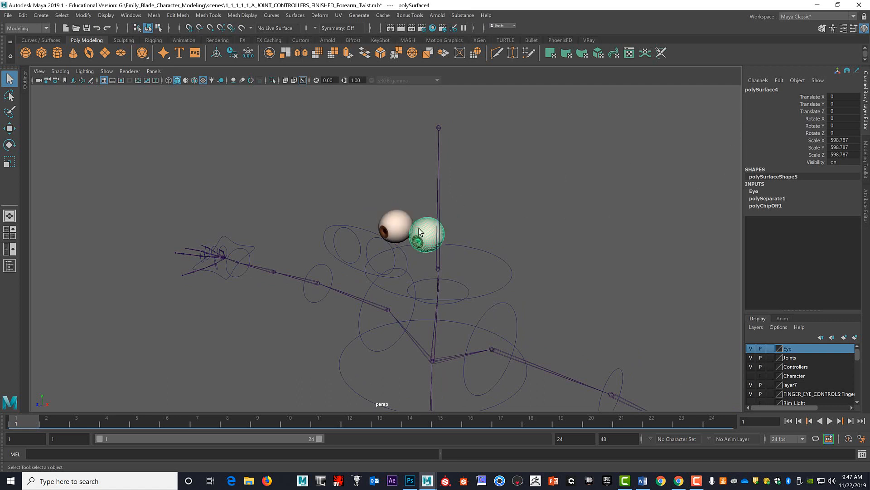
pyautogui.click(396, 221)
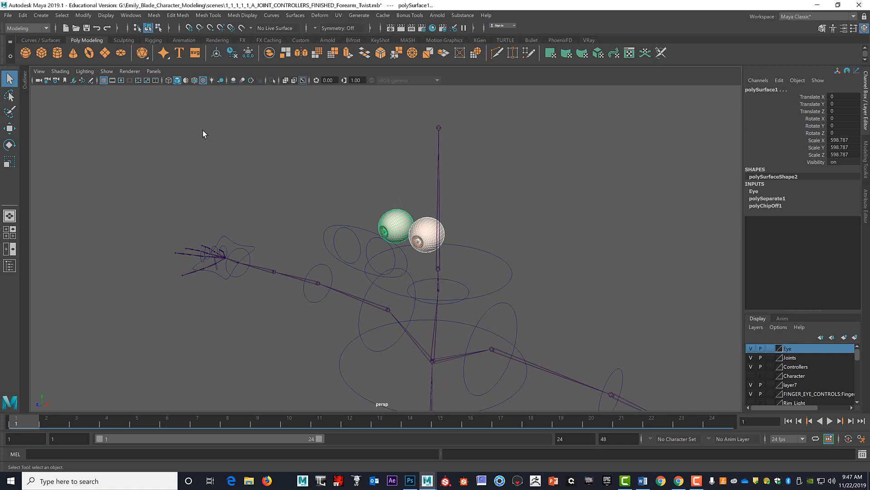
pyautogui.click(232, 53)
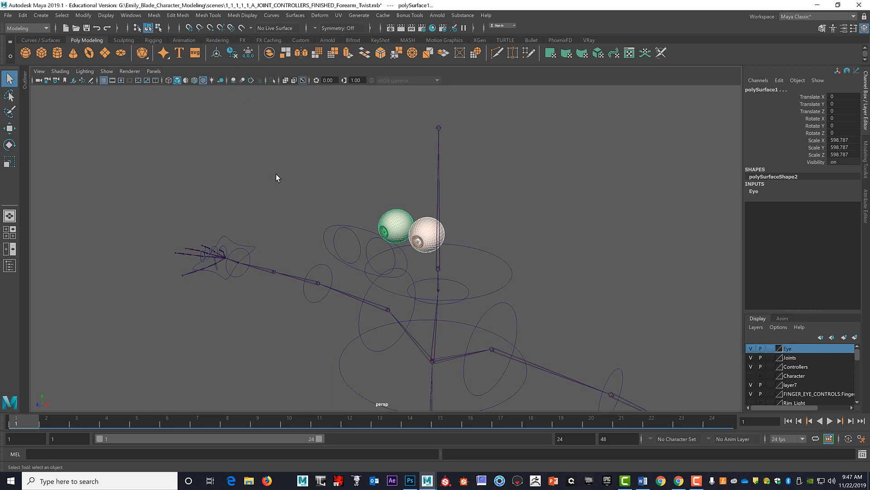
pyautogui.click(248, 53)
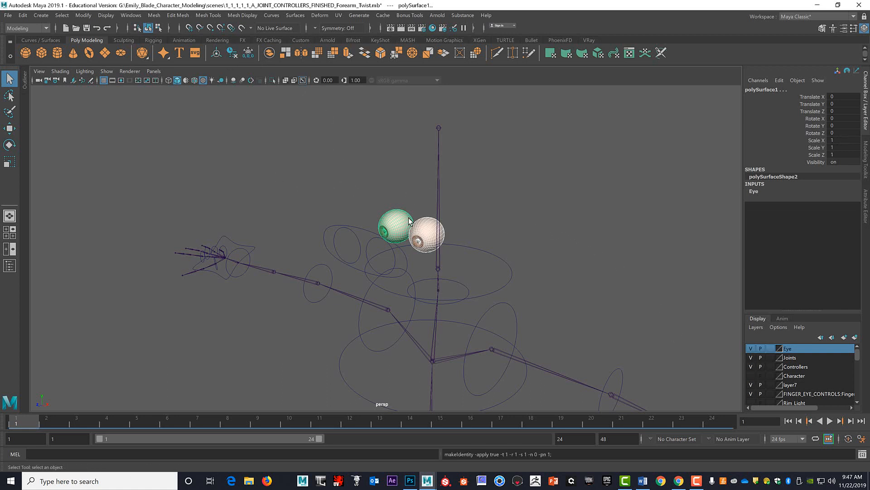
# Deselect the eyeballs and create a locator.
pyautogui.keyDown('alt'); pyautogui.moveTo(528, 228); pyautogui.dragTo(497, 220); pyautogui.keyUp('alt')
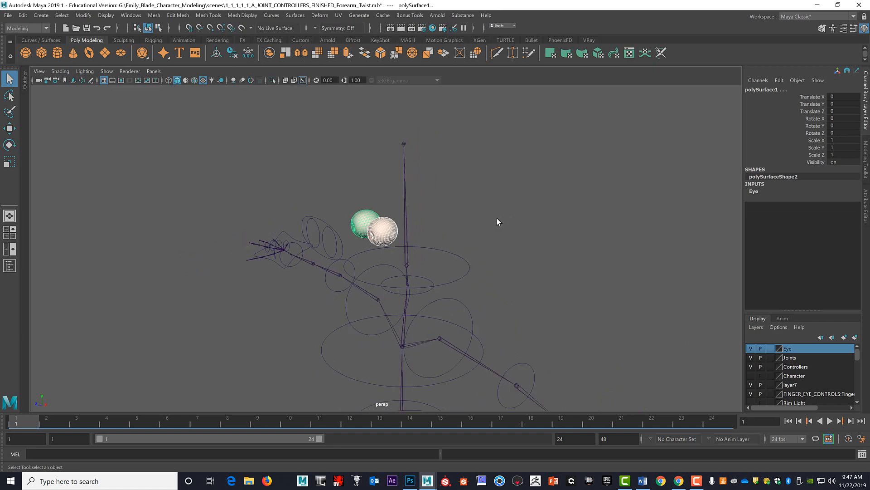
pyautogui.keyDown('alt'); pyautogui.moveTo(497, 221); pyautogui.dragTo(455, 129, button='middle'); pyautogui.keyUp('alt')
pyautogui.keyDown('alt'); pyautogui.moveTo(454, 129); pyautogui.dragTo(454, 154, button='right'); pyautogui.keyUp('alt')
pyautogui.moveTo(499, 167)
pyautogui.keyDown('alt'); pyautogui.mouseDown()
pyautogui.moveTo(513, 172)
pyautogui.moveTo(503, 165)
pyautogui.mouseUp(); pyautogui.keyUp('alt')
pyautogui.keyDown('alt'); pyautogui.moveTo(503, 166); pyautogui.dragTo(499, 164, button='right'); pyautogui.keyUp('alt')
pyautogui.keyDown('alt'); pyautogui.moveTo(499, 164); pyautogui.dragTo(495, 154, button='middle'); pyautogui.keyUp('alt')
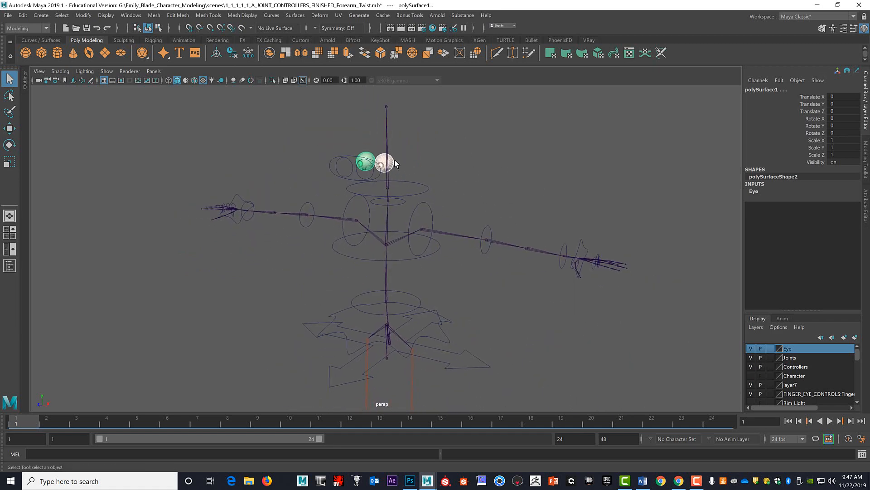
pyautogui.click(420, 161)
pyautogui.keyDown('alt'); pyautogui.moveTo(406, 170); pyautogui.dragTo(380, 161); pyautogui.keyUp('alt')
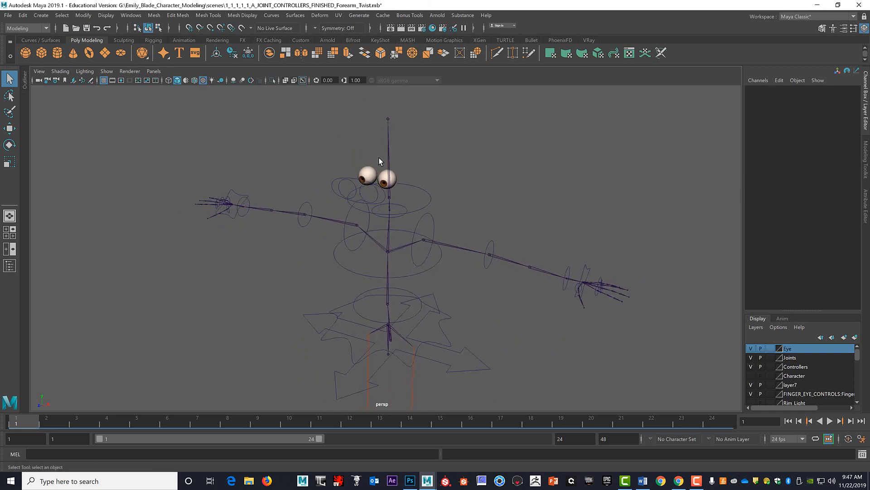
pyautogui.click(40, 16)
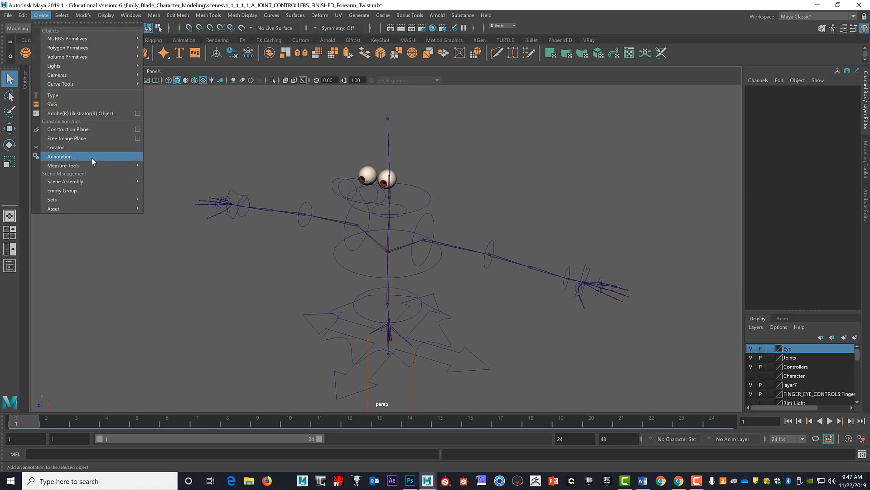
pyautogui.click(68, 149)
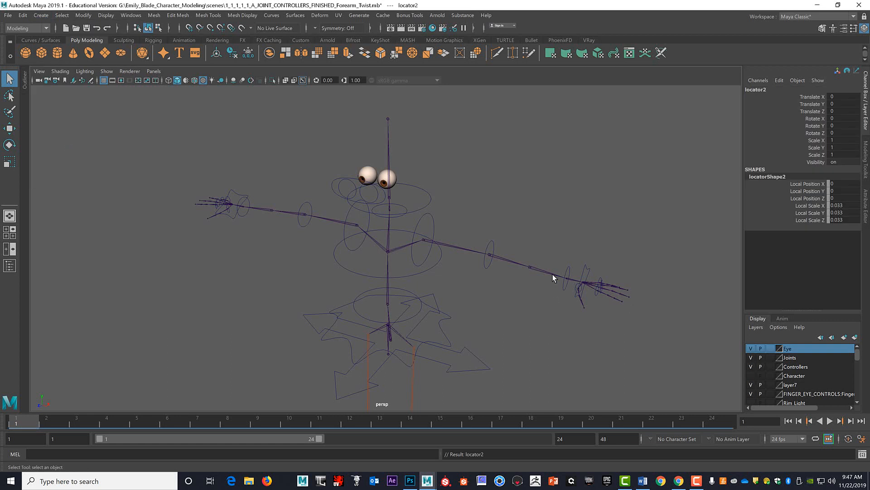
# Move the new locator straight up from the origin to eye height, about 13.142 in Y.
pyautogui.keyDown('alt'); pyautogui.moveTo(553, 278); pyautogui.dragTo(434, 261); pyautogui.keyUp('alt')
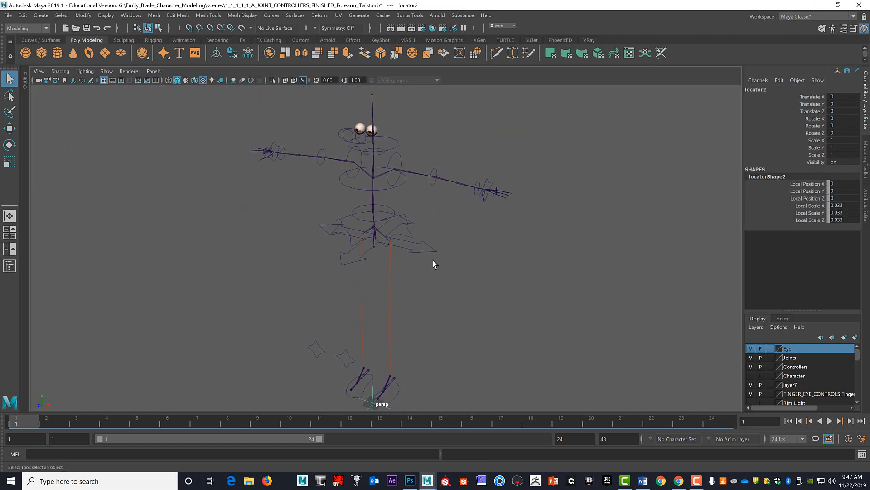
pyautogui.keyDown('alt'); pyautogui.moveTo(429, 318); pyautogui.dragTo(397, 331); pyautogui.keyUp('alt')
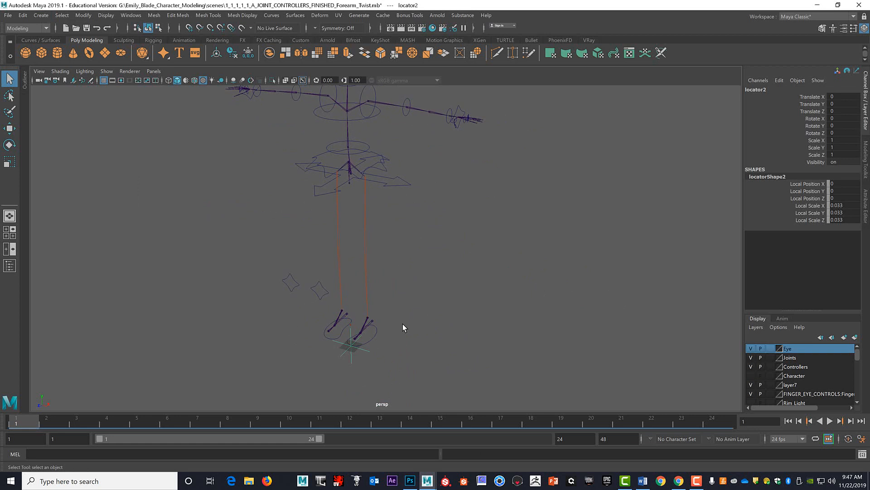
pyautogui.press('w')
pyautogui.moveTo(353, 302); pyautogui.dragTo(412, 103)
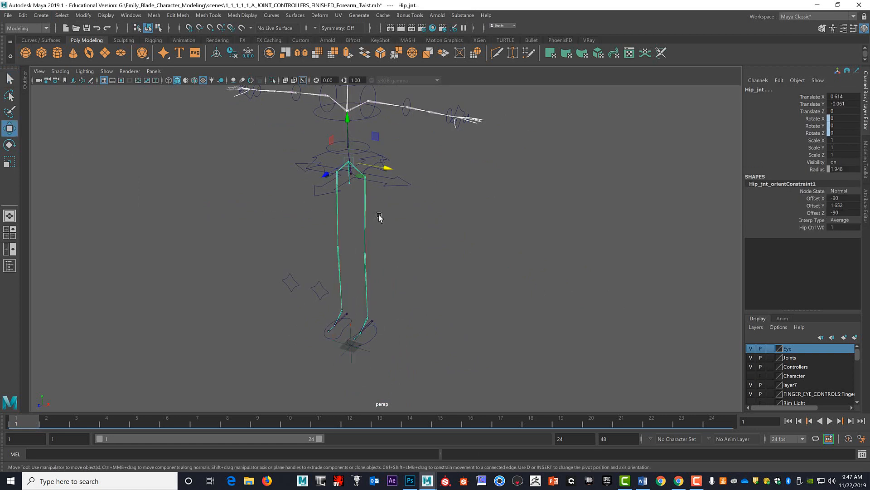
pyautogui.hotkey('ctrl', 'z')
pyautogui.moveTo(350, 308); pyautogui.dragTo(366, 121)
pyautogui.scroll(-1, 370, 222)
pyautogui.scroll(8, 370, 223)
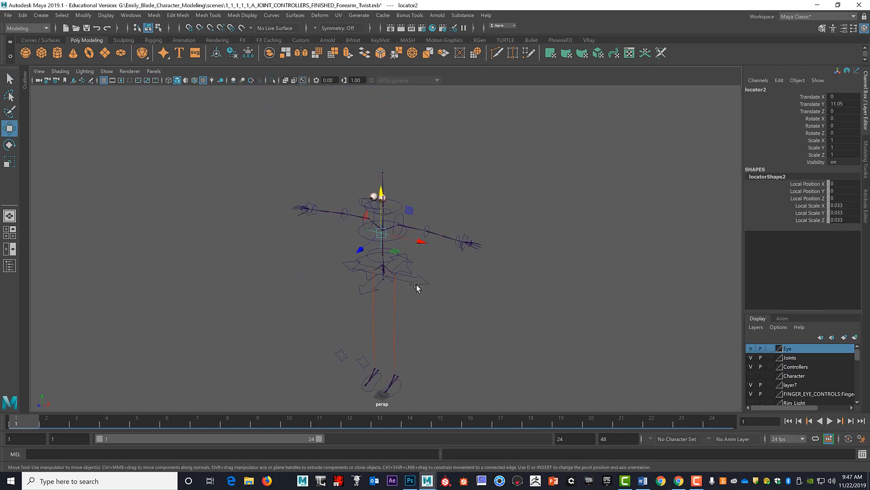
pyautogui.keyDown('alt'); pyautogui.moveTo(413, 227); pyautogui.dragTo(441, 307, button='middle'); pyautogui.keyUp('alt')
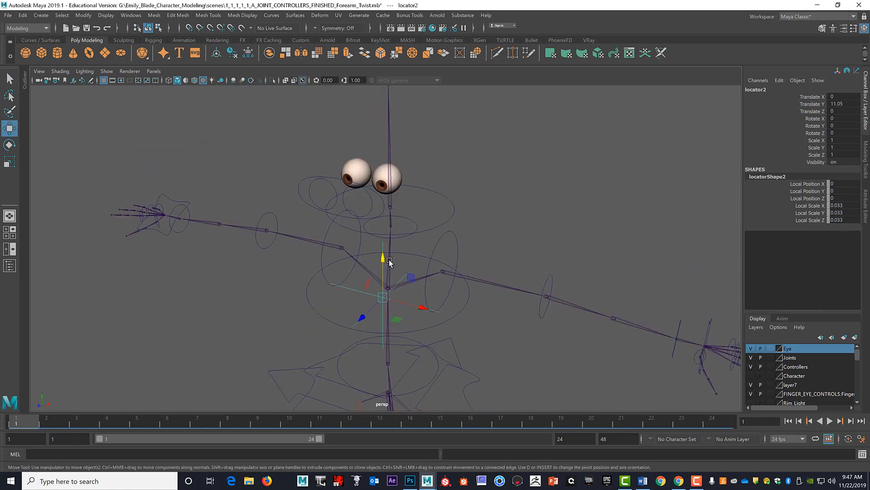
pyautogui.moveTo(382, 248); pyautogui.dragTo(393, 130)
# Move the locator into the eyeball on the positive X side, to about X 0.275 and Z 0.312.
pyautogui.keyDown('alt'); pyautogui.moveTo(405, 186); pyautogui.dragTo(430, 199); pyautogui.keyUp('alt')
pyautogui.scroll(2, 421, 204)
pyautogui.scroll(6, 422, 205)
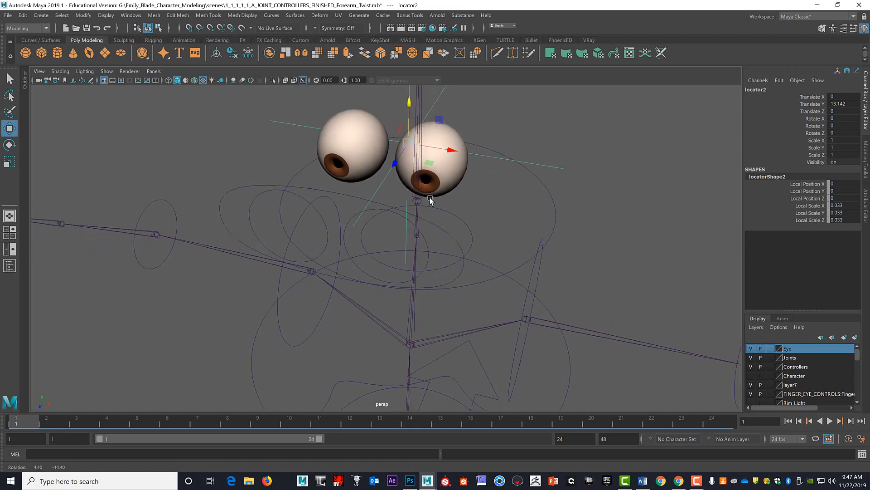
pyautogui.scroll(1, 428, 199)
pyautogui.keyDown('alt'); pyautogui.moveTo(427, 198); pyautogui.dragTo(419, 253, button='middle'); pyautogui.keyUp('alt')
pyautogui.moveTo(447, 205); pyautogui.dragTo(485, 217)
pyautogui.keyDown('alt'); pyautogui.moveTo(492, 256); pyautogui.dragTo(468, 263); pyautogui.keyUp('alt')
pyautogui.moveTo(297, 273); pyautogui.dragTo(301, 313)
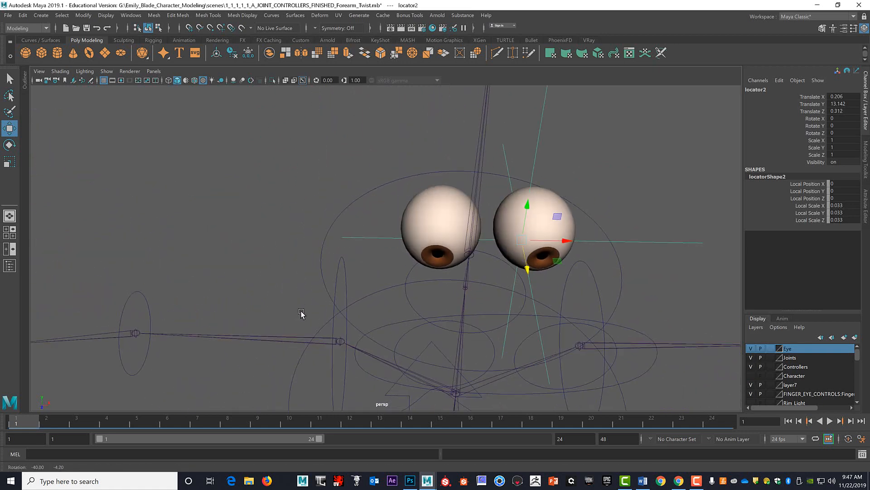
pyautogui.moveTo(565, 240); pyautogui.dragTo(511, 257)
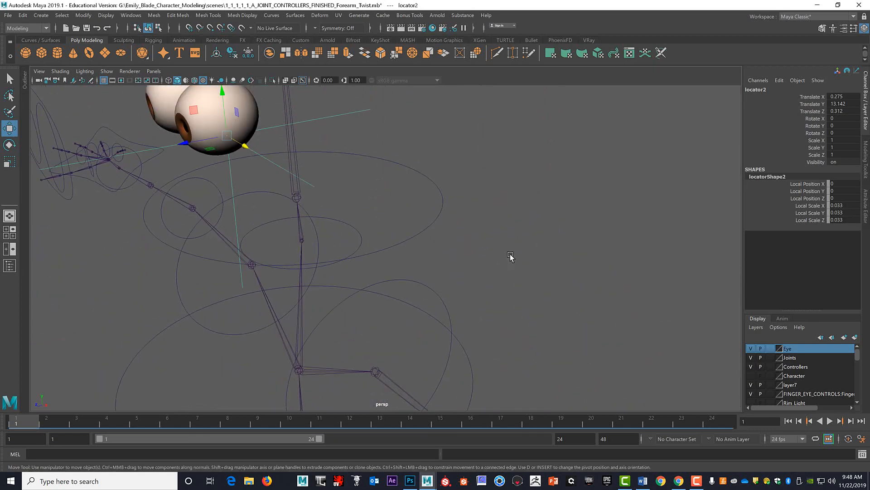
# Show the top view in wireframe and turn on the display of polygon objects there.
pyautogui.press('space')
pyautogui.press('space')
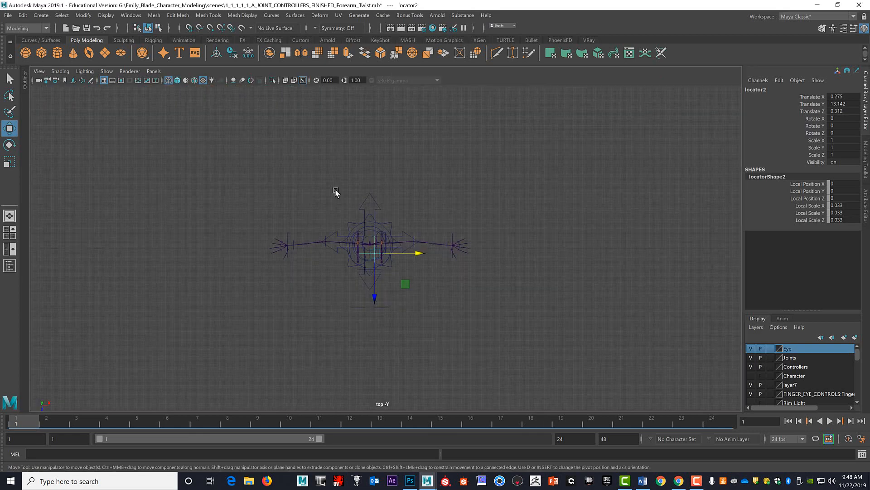
pyautogui.scroll(10, 392, 220)
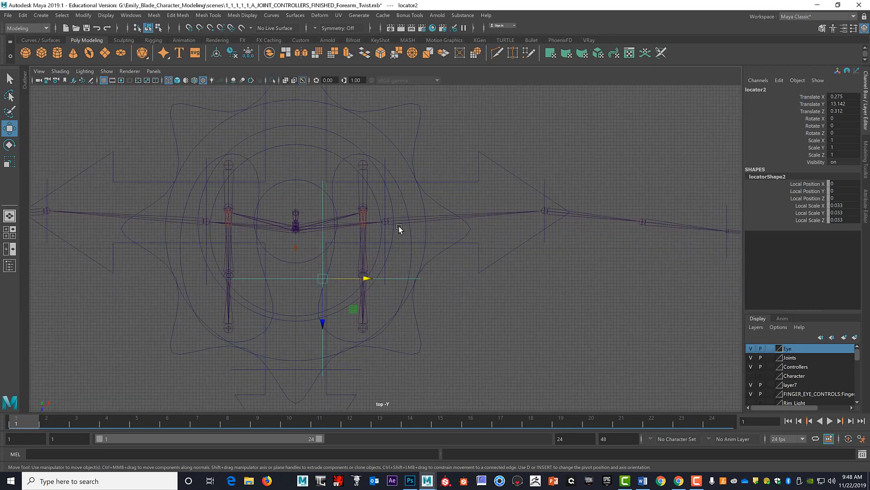
pyautogui.press('4')
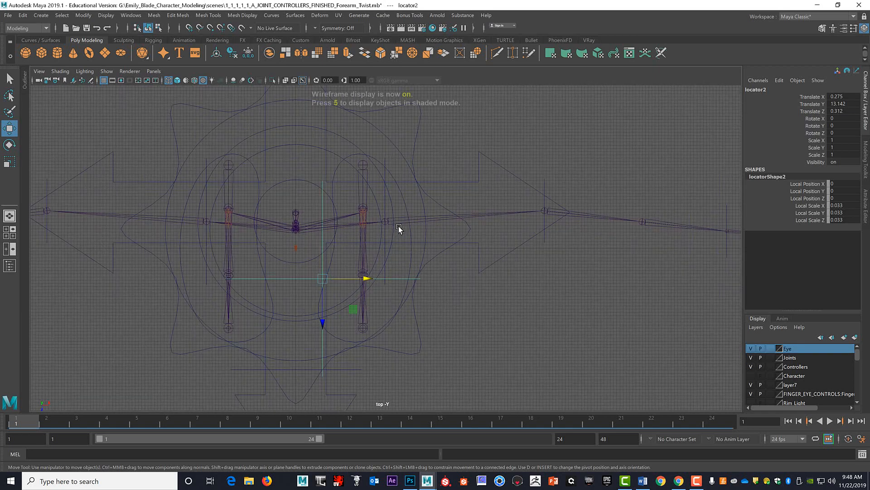
pyautogui.click(107, 72)
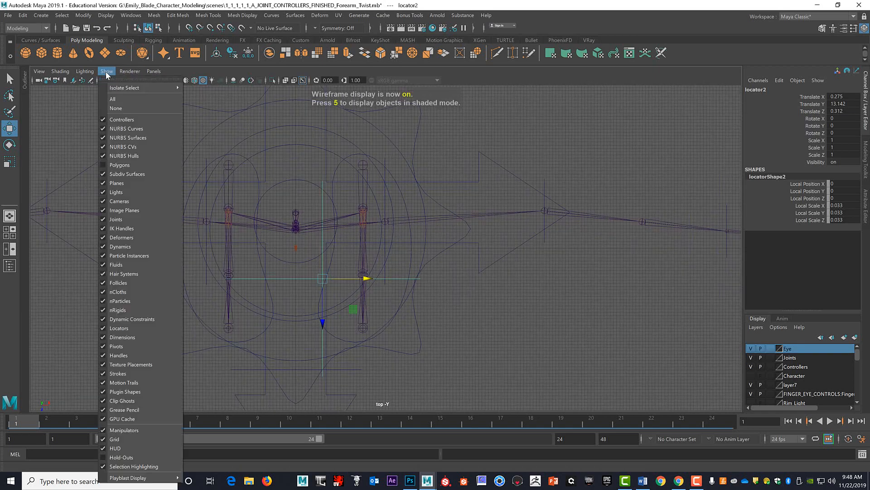
pyautogui.click(120, 165)
pyautogui.scroll(6, 473, 306)
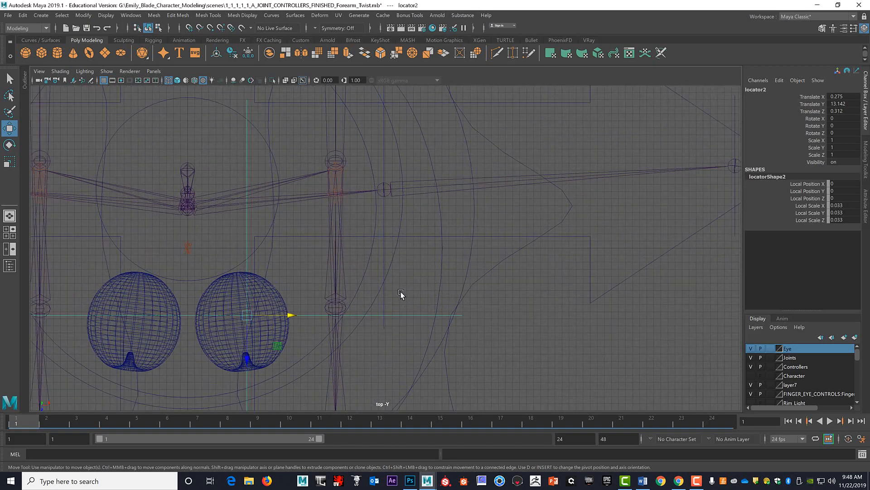
# Centre the locator on the eyeball in the top view, at about X 0.256 and Z 0.34.
pyautogui.keyDown('alt'); pyautogui.moveTo(331, 314); pyautogui.dragTo(630, 185, button='middle'); pyautogui.keyUp('alt')
pyautogui.scroll(3, 582, 207)
pyautogui.keyDown('alt'); pyautogui.moveTo(582, 208); pyautogui.dragTo(451, 202, button='middle'); pyautogui.keyUp('alt')
pyautogui.scroll(3, 408, 317)
pyautogui.moveTo(449, 209); pyautogui.dragTo(435, 210)
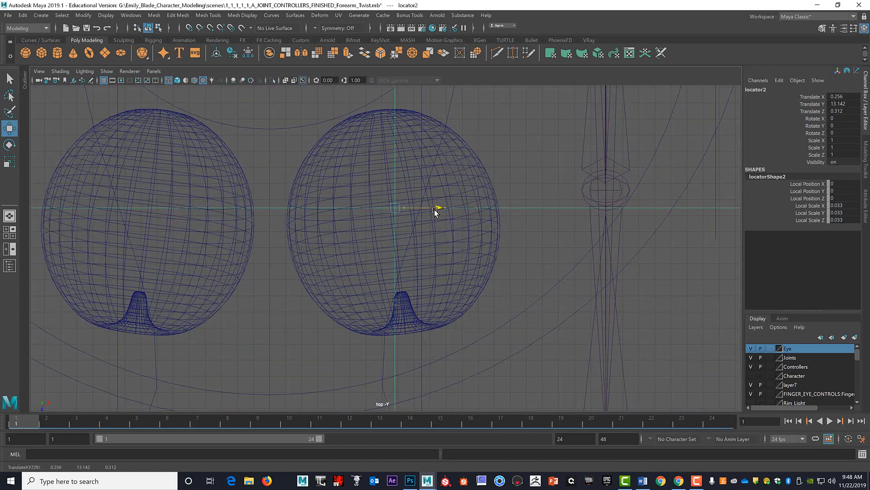
pyautogui.moveTo(396, 251); pyautogui.dragTo(408, 265)
# Show the side view in wireframe and raise the locator to the eyeball's centre, at about Y 13.26.
pyautogui.press('space')
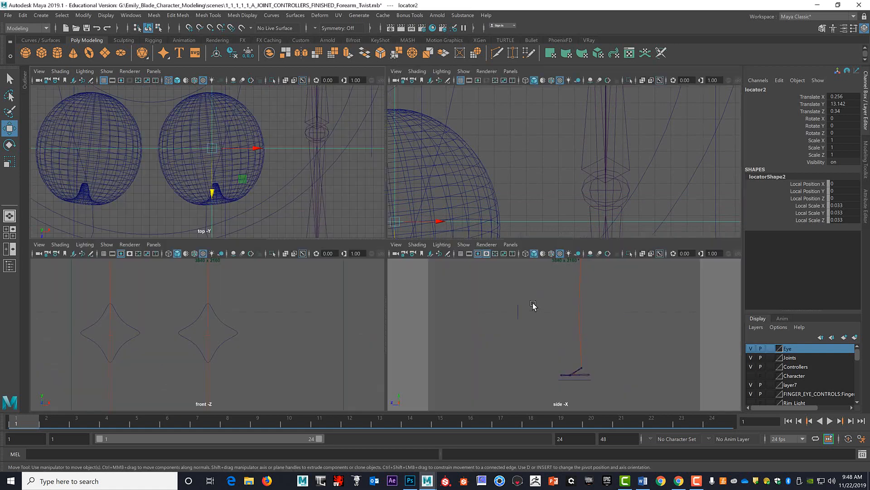
pyautogui.press('space')
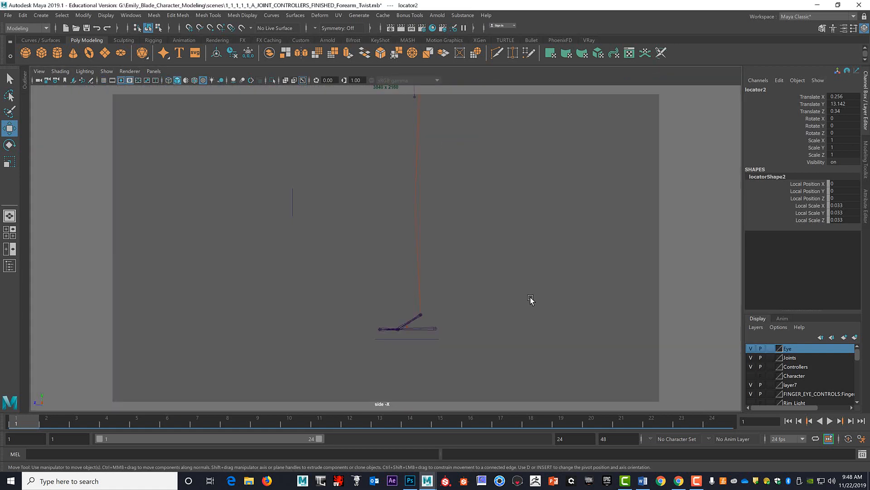
pyautogui.press('f')
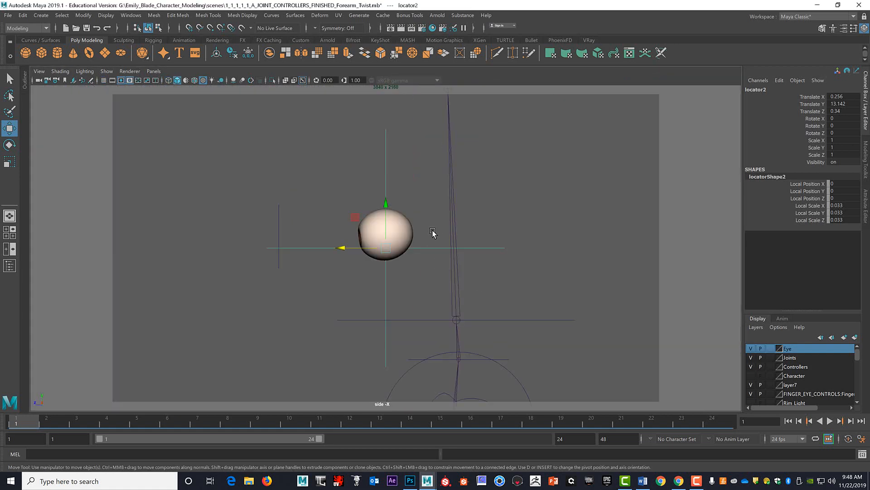
pyautogui.scroll(3, 432, 233)
pyautogui.press('4')
pyautogui.scroll(3, 436, 232)
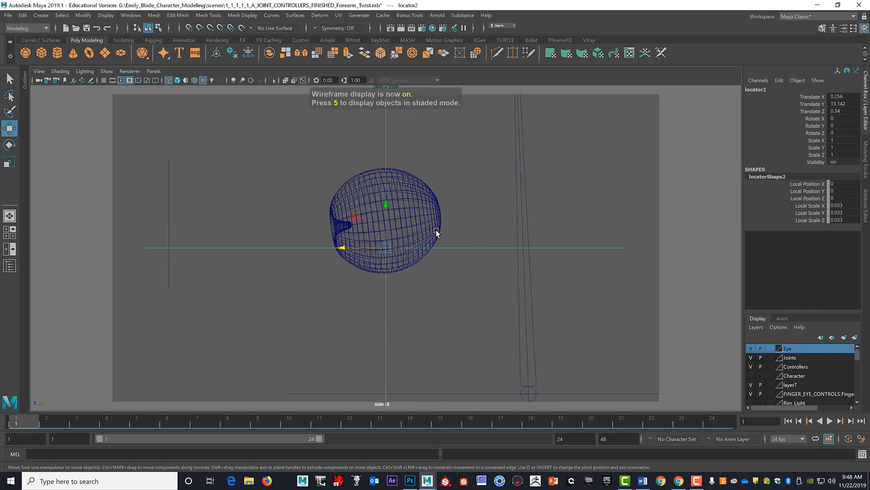
pyautogui.scroll(3, 436, 232)
pyautogui.moveTo(385, 206); pyautogui.dragTo(392, 164)
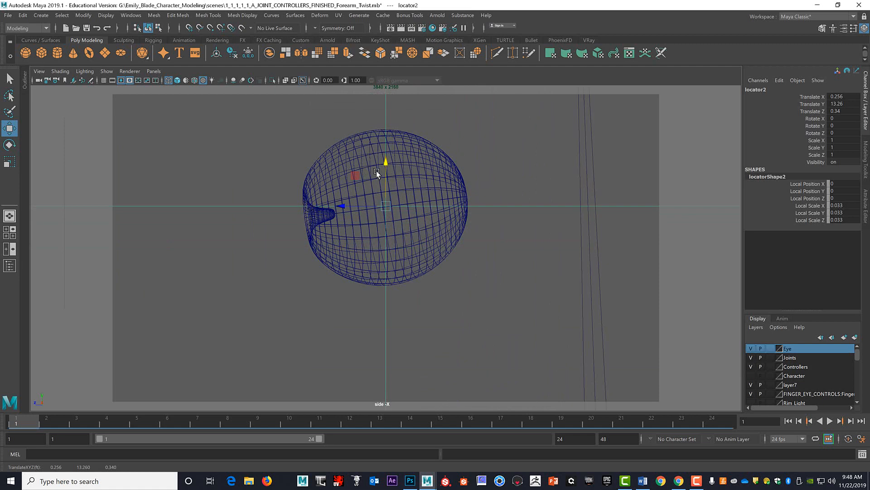
# Rename the centred eye locator as L_Eye_Loc.
pyautogui.press('space')
pyautogui.press('space')
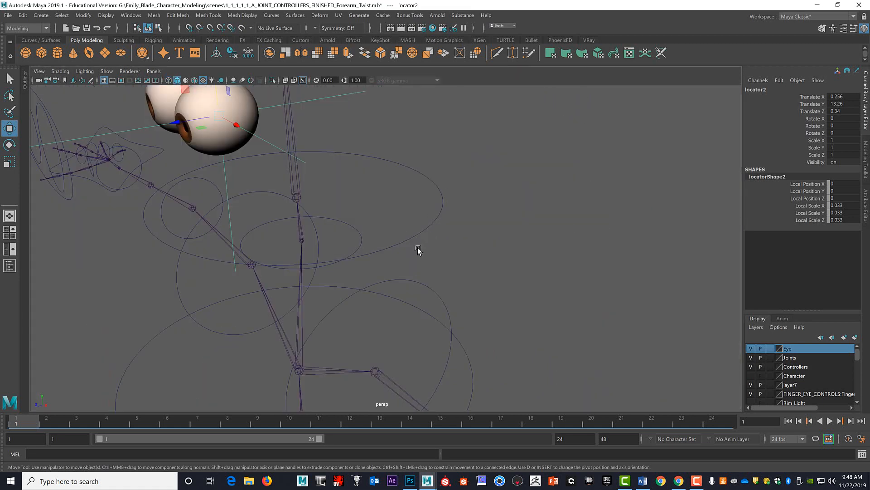
pyautogui.keyDown('alt'); pyautogui.moveTo(417, 250); pyautogui.dragTo(571, 204); pyautogui.keyUp('alt')
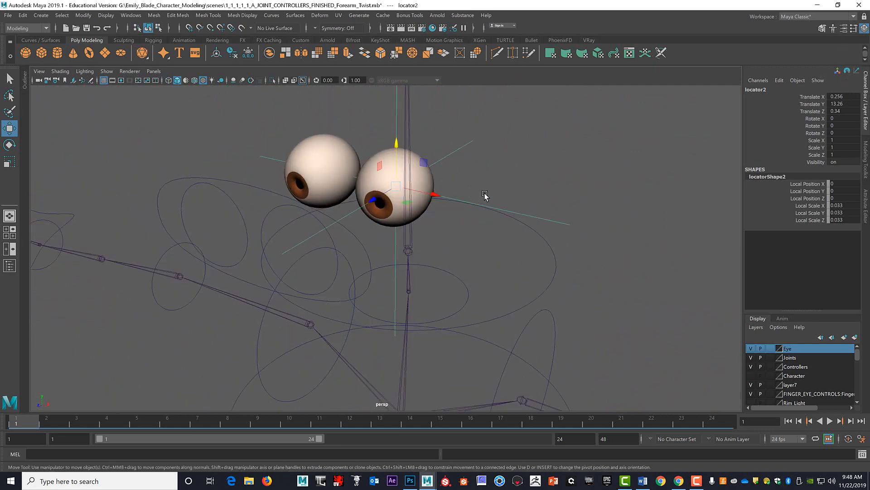
pyautogui.keyDown('alt'); pyautogui.moveTo(485, 194); pyautogui.dragTo(444, 196); pyautogui.keyUp('alt')
pyautogui.keyDown('alt'); pyautogui.moveTo(447, 165); pyautogui.dragTo(453, 171); pyautogui.keyUp('alt')
pyautogui.keyDown('alt'); pyautogui.moveTo(383, 229); pyautogui.dragTo(403, 229); pyautogui.keyUp('alt')
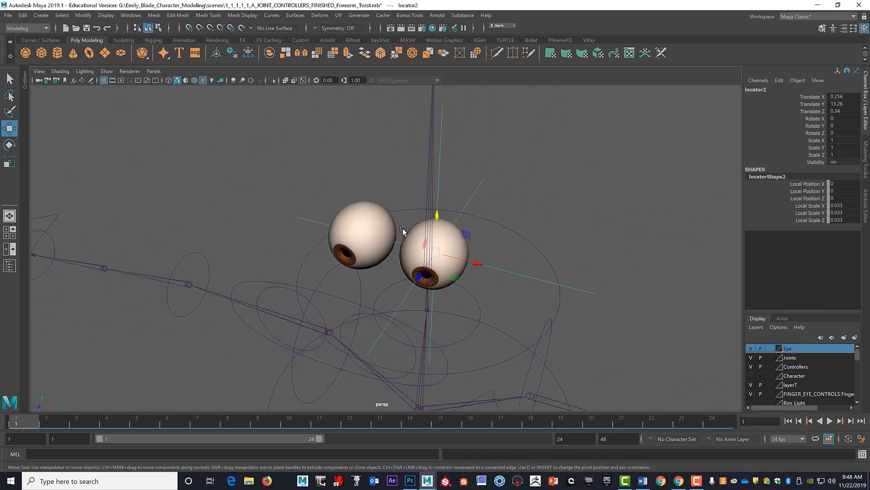
pyautogui.doubleClick(755, 89)
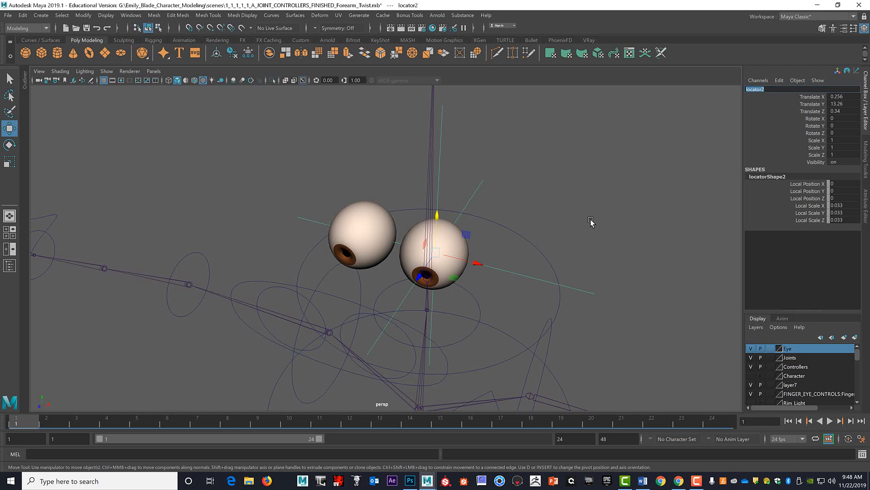
pyautogui.write('L_Eye_Lo')
pyautogui.write('c')
pyautogui.press('Return')
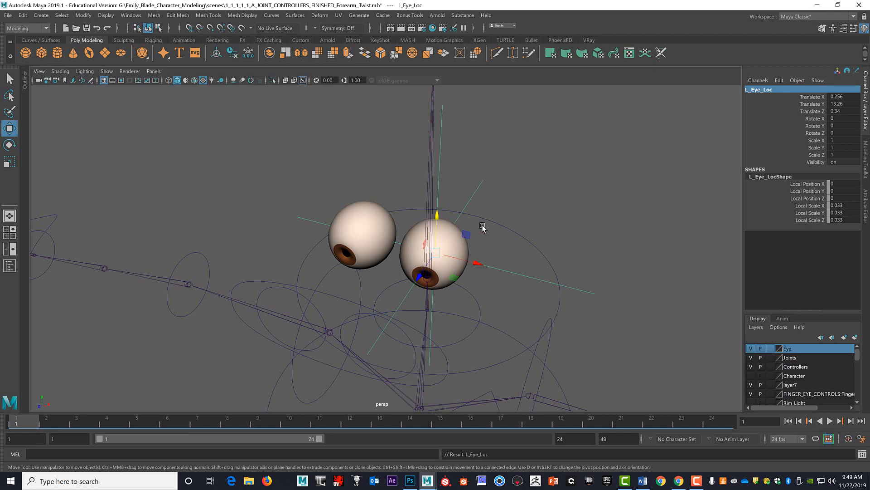
# Duplicate L_Eye_Loc in the top view and move the copy along X into the other eyeball, to about X -0.252.
pyautogui.press('space')
pyautogui.press('space')
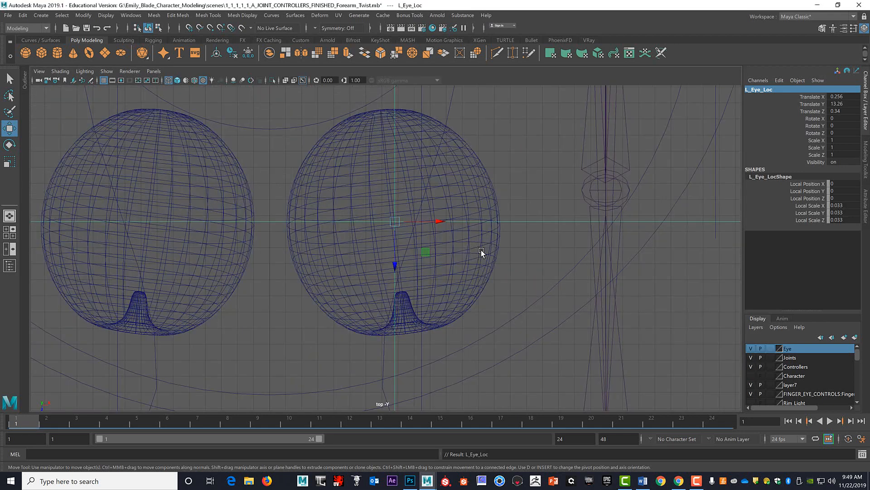
pyautogui.keyDown('alt'); pyautogui.moveTo(466, 248); pyautogui.dragTo(578, 278, button='middle'); pyautogui.keyUp('alt')
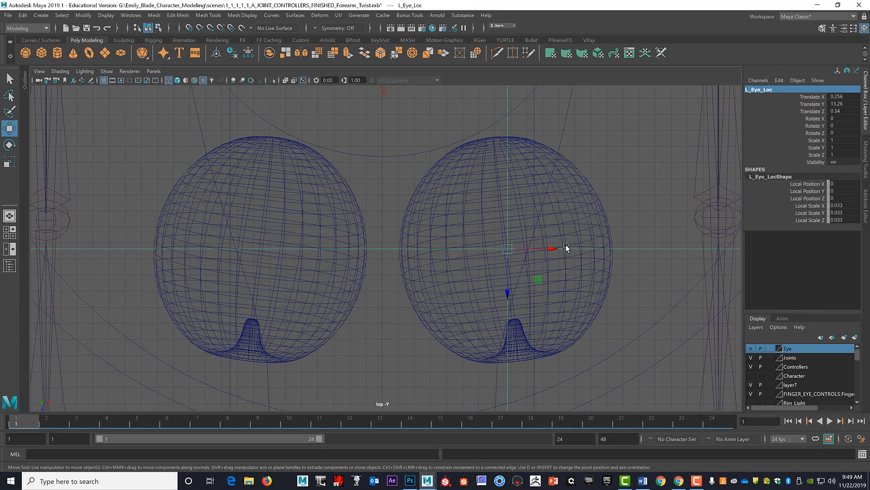
pyautogui.hotkey('ctrl', 'd')
pyautogui.moveTo(545, 249); pyautogui.dragTo(272, 252)
pyautogui.scroll(-5, 640, 252)
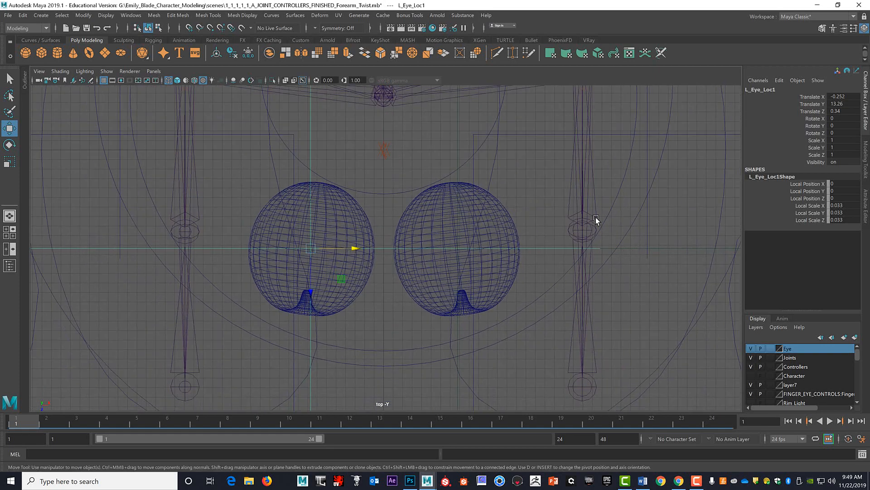
# Check the duplicated locator's centring inside its eyeball in the perspective, top and side views.
pyautogui.press('space')
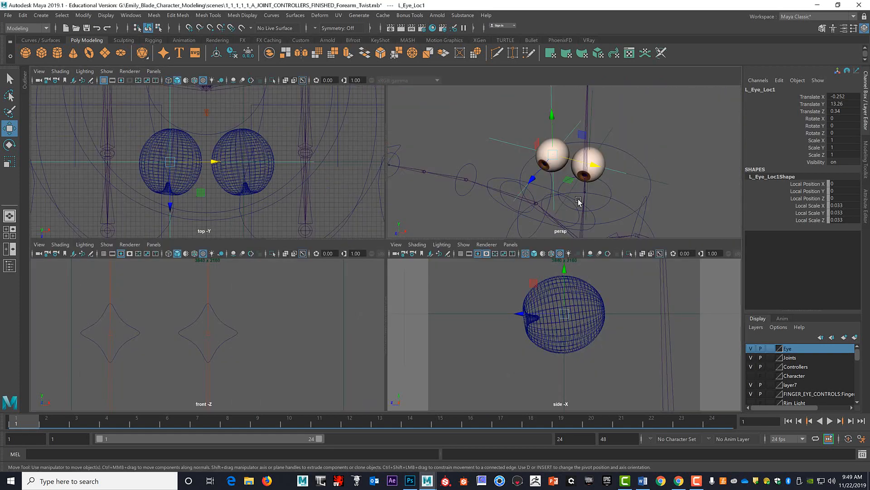
pyautogui.press('space')
pyautogui.click(473, 194)
pyautogui.click(473, 195)
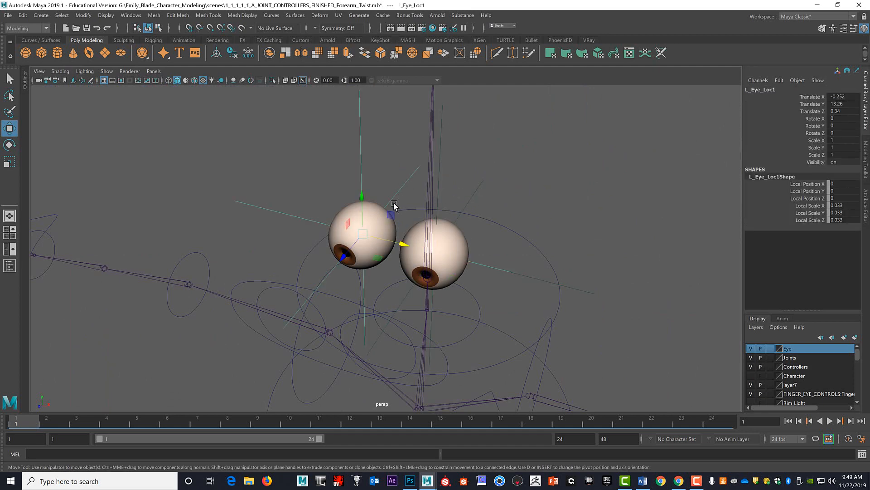
pyautogui.click(394, 207)
pyautogui.press('space')
pyautogui.press('space')
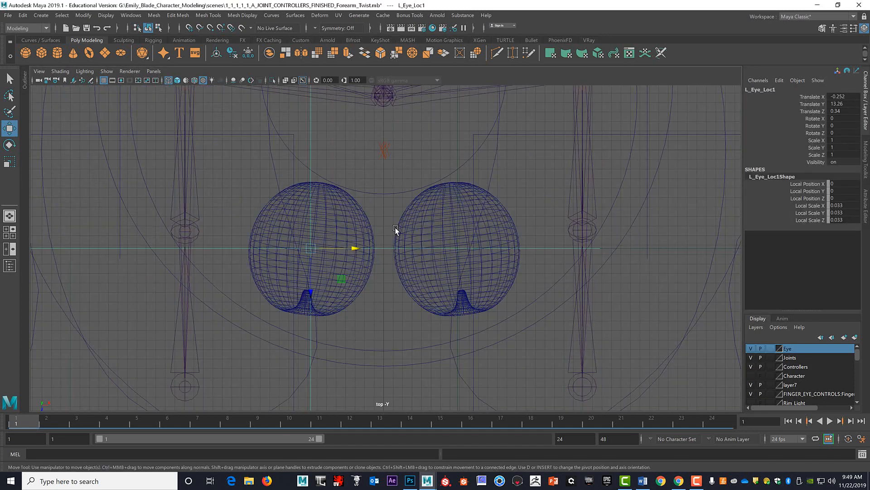
pyautogui.keyDown('alt'); pyautogui.moveTo(388, 210); pyautogui.dragTo(471, 202, button='middle'); pyautogui.keyUp('alt')
pyautogui.scroll(7, 471, 202)
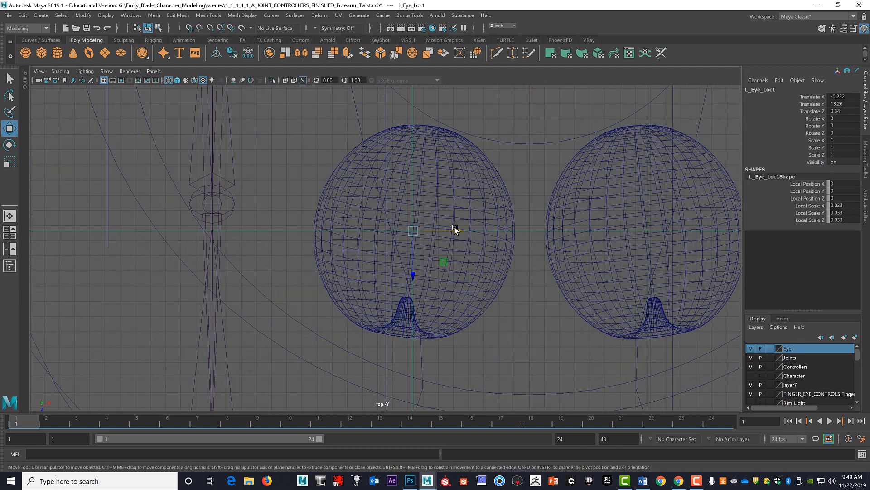
pyautogui.moveTo(456, 230); pyautogui.dragTo(458, 232)
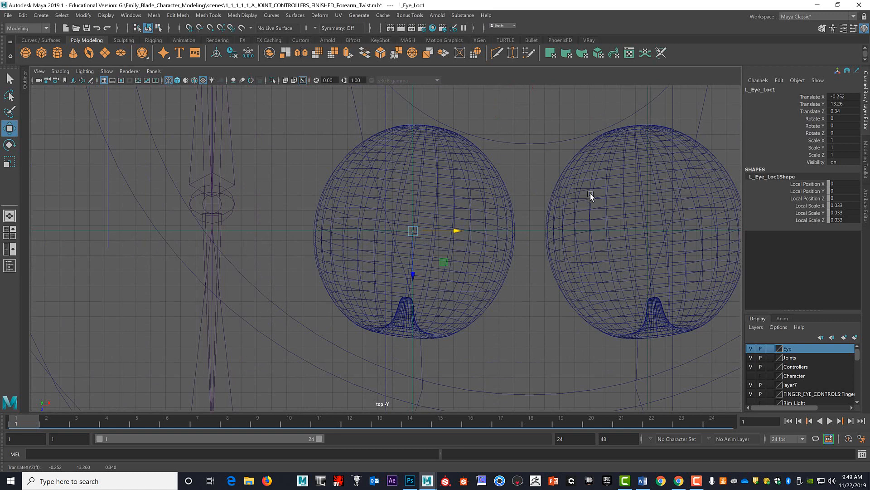
pyautogui.press('space')
pyautogui.press('space')
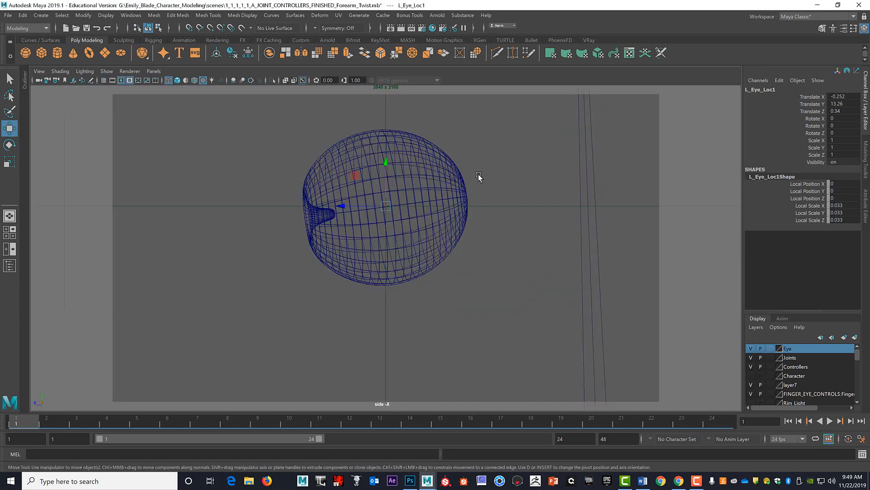
pyautogui.press('space')
pyautogui.press('space')
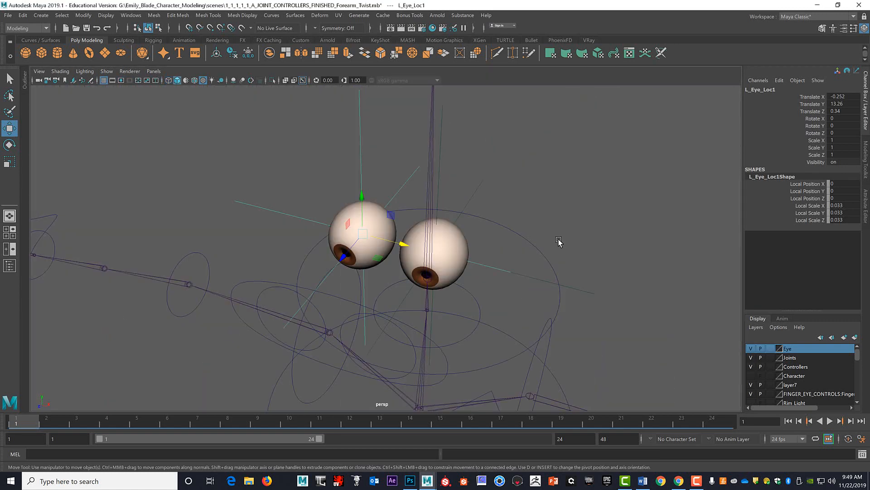
# Rename the duplicated locator as R_Eye_Loc.
pyautogui.keyDown('alt'); pyautogui.moveTo(560, 243); pyautogui.dragTo(495, 200); pyautogui.keyUp('alt')
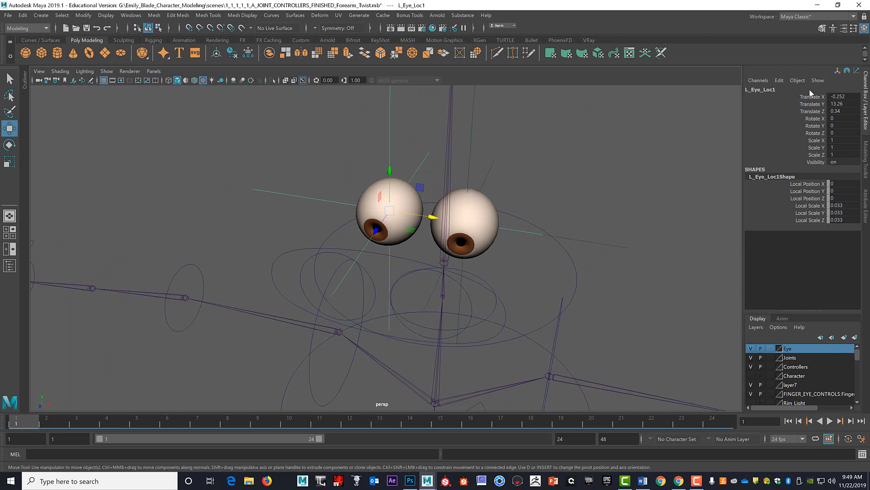
pyautogui.click(769, 91)
pyautogui.click(749, 89)
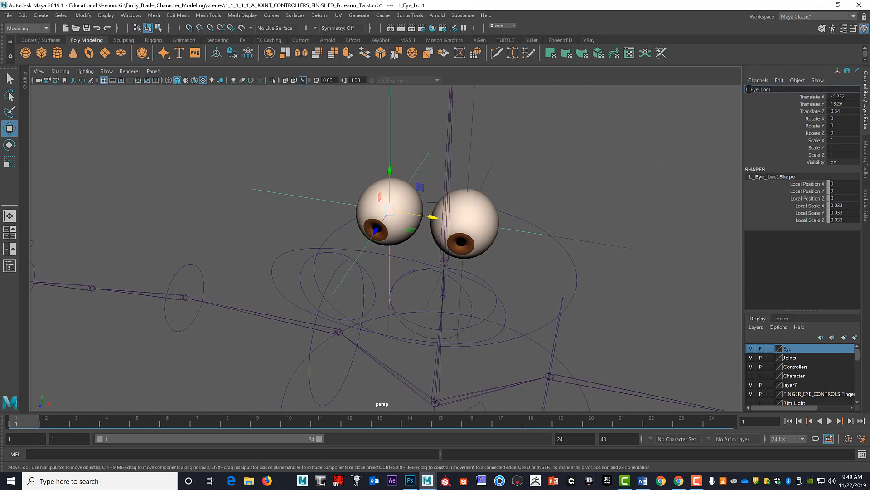
pyautogui.write('R')
pyautogui.press('BackSpace')
pyautogui.click(608, 188)
# Select both eye locators and freeze their translate, rotate and scale transformations.
pyautogui.keyDown('alt'); pyautogui.moveTo(553, 228); pyautogui.dragTo(476, 220); pyautogui.keyUp('alt')
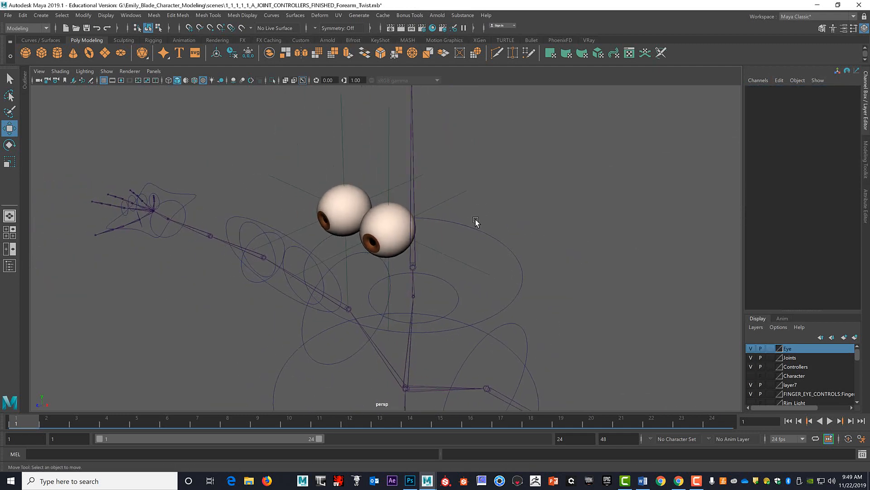
pyautogui.click(452, 198)
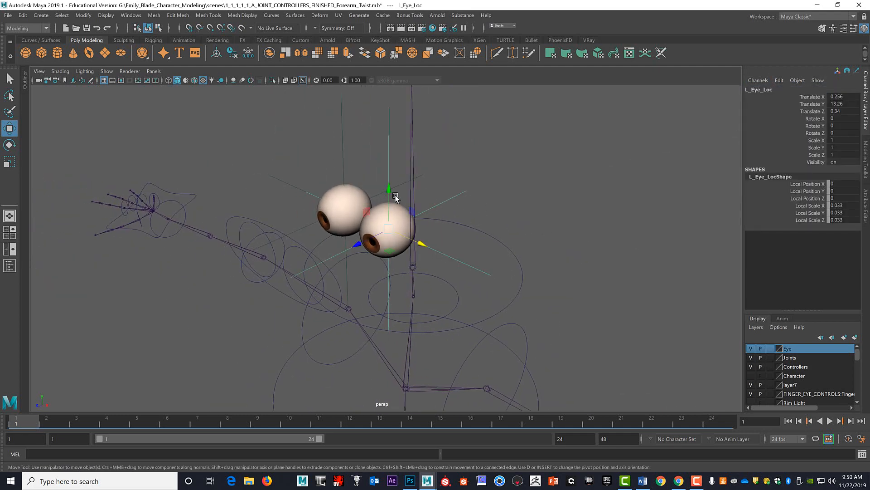
pyautogui.keyDown('shift'); pyautogui.click(343, 145); pyautogui.keyUp('shift')
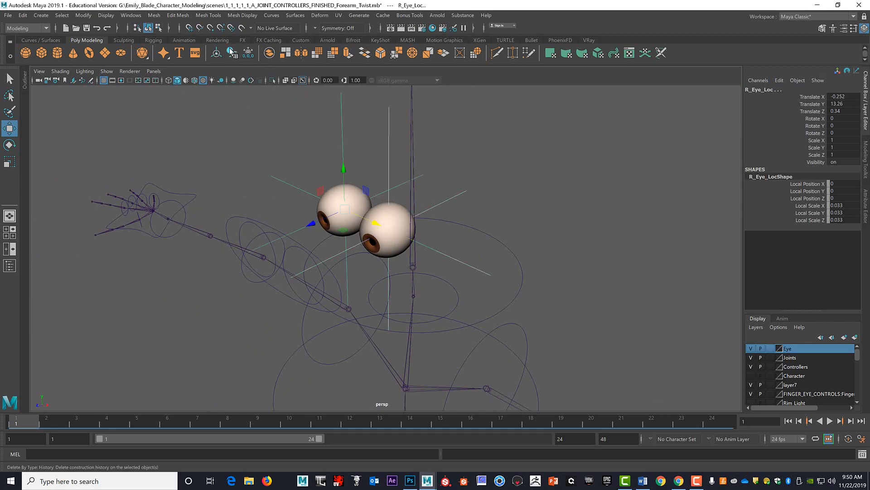
pyautogui.click(249, 53)
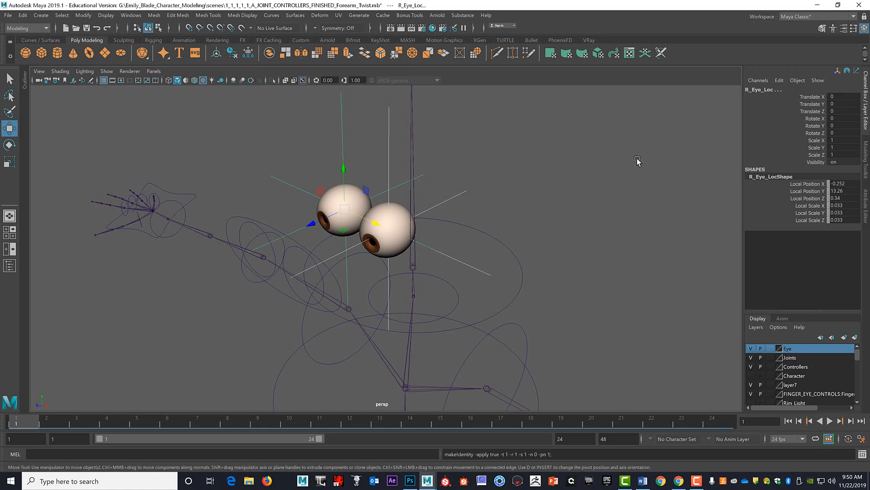
# Examine the eye control curves in front of the eyeballs: L_Eye_ctrl, R_Eye_ctrl and the surrounding Main_Eye_ctrl.
pyautogui.keyDown('alt'); pyautogui.moveTo(583, 199); pyautogui.dragTo(559, 192); pyautogui.keyUp('alt')
pyautogui.click(560, 192)
pyautogui.keyDown('alt'); pyautogui.moveTo(526, 204); pyautogui.dragTo(555, 176, button='middle'); pyautogui.keyUp('alt')
pyautogui.keyDown('alt'); pyautogui.moveTo(556, 176); pyautogui.dragTo(553, 177); pyautogui.keyUp('alt')
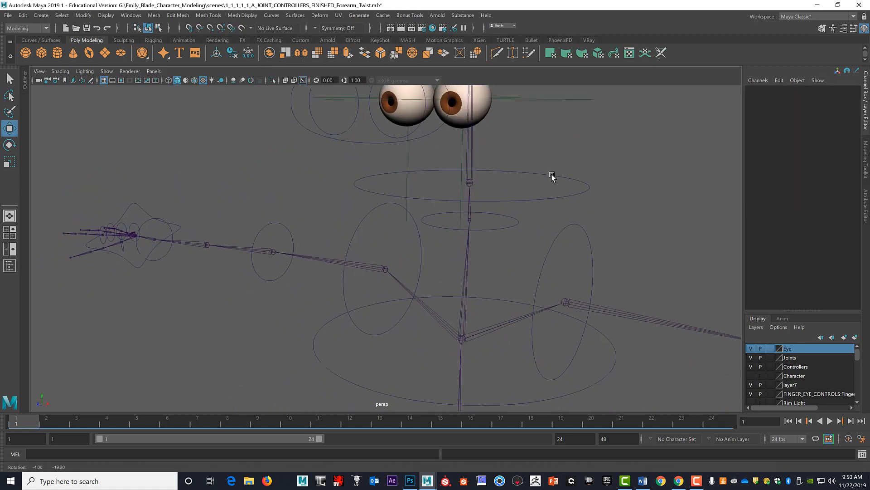
pyautogui.keyDown('alt'); pyautogui.moveTo(553, 177); pyautogui.dragTo(522, 213, button='middle'); pyautogui.keyUp('alt')
pyautogui.keyDown('alt'); pyautogui.moveTo(523, 213); pyautogui.dragTo(404, 225); pyautogui.keyUp('alt')
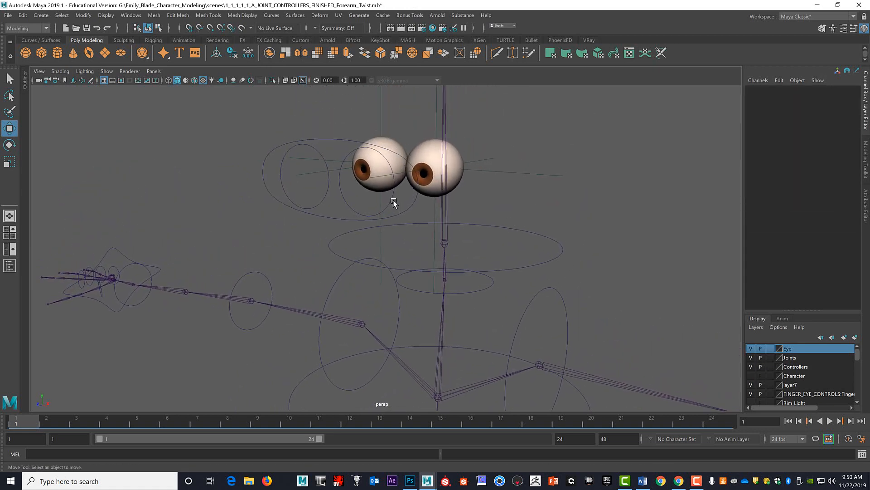
pyautogui.click(391, 200)
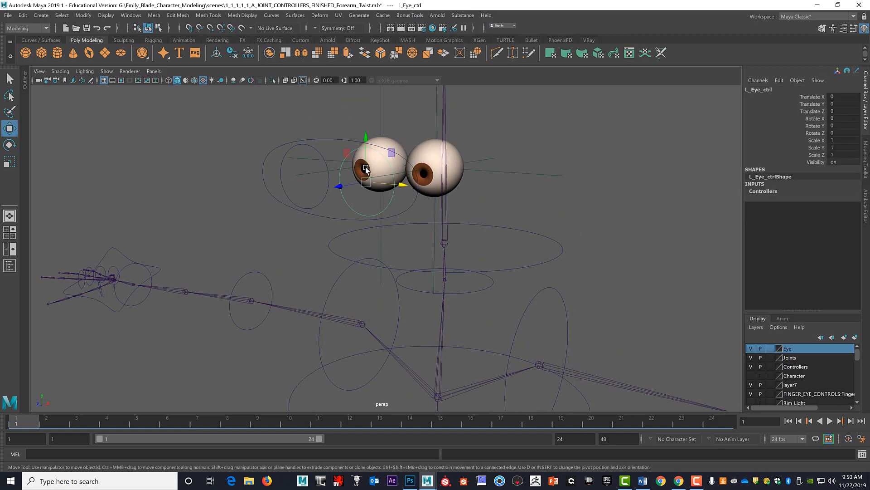
pyautogui.click(410, 208)
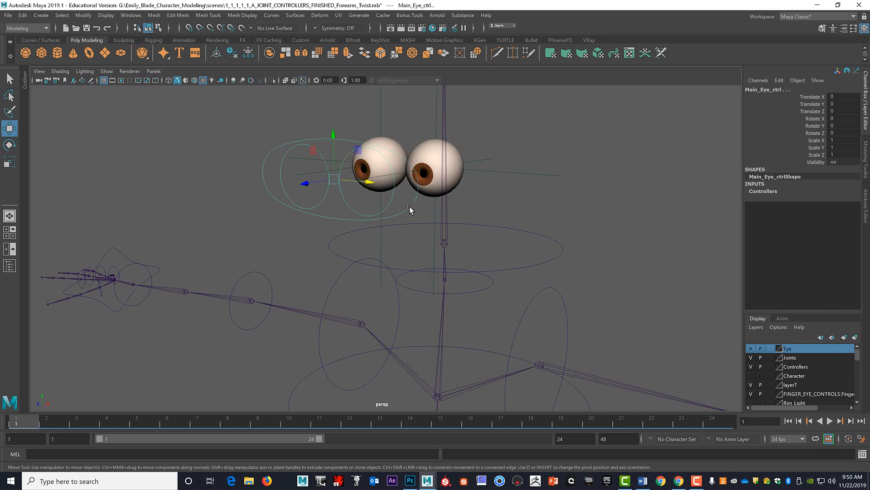
pyautogui.click(539, 126)
pyautogui.click(307, 146)
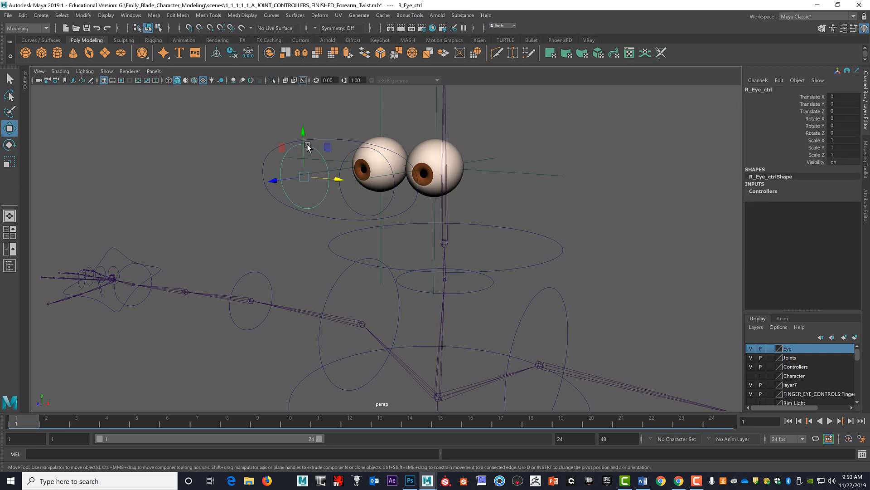
pyautogui.keyDown('shift'); pyautogui.click(264, 159); pyautogui.keyUp('shift')
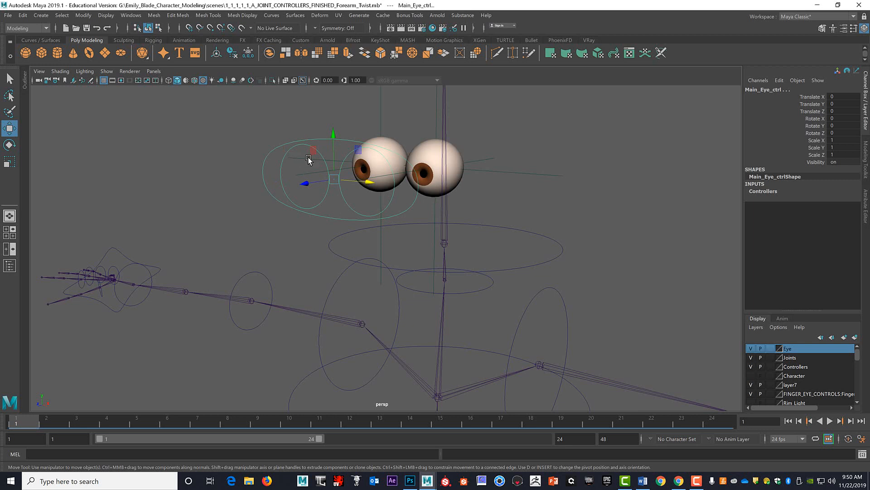
pyautogui.click(557, 133)
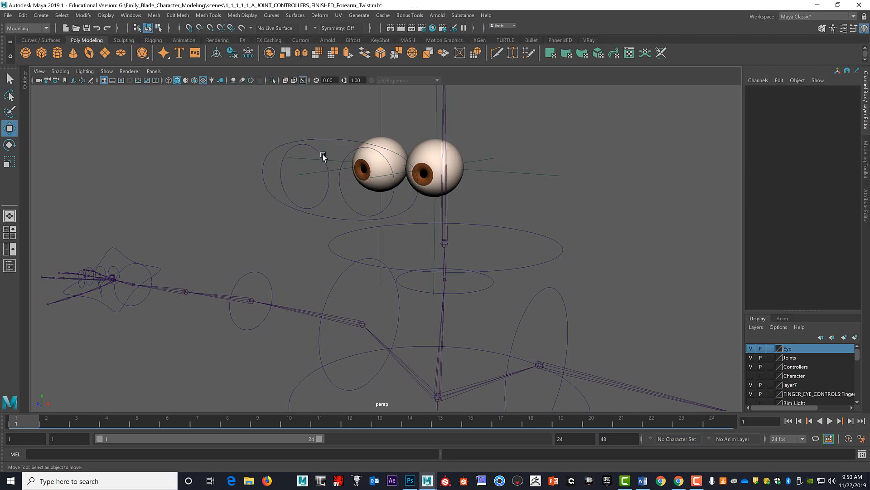
pyautogui.click(412, 203)
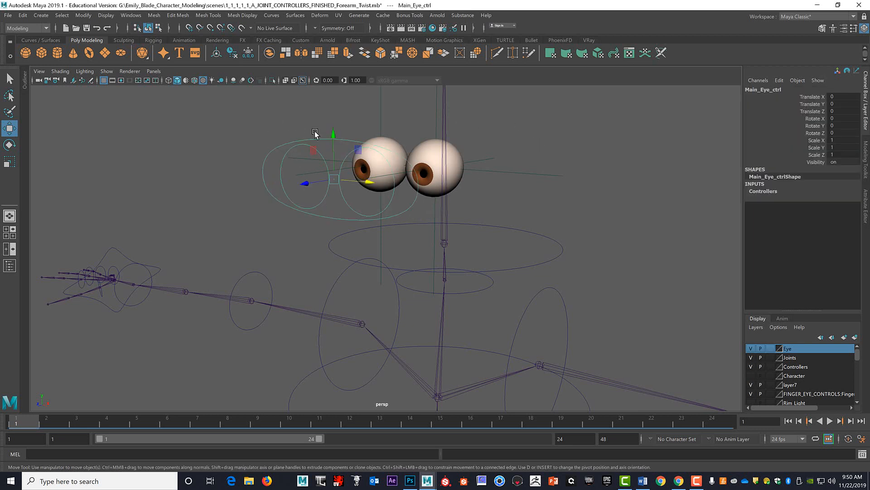
pyautogui.keyDown('alt'); pyautogui.moveTo(634, 172); pyautogui.dragTo(623, 172); pyautogui.keyUp('alt')
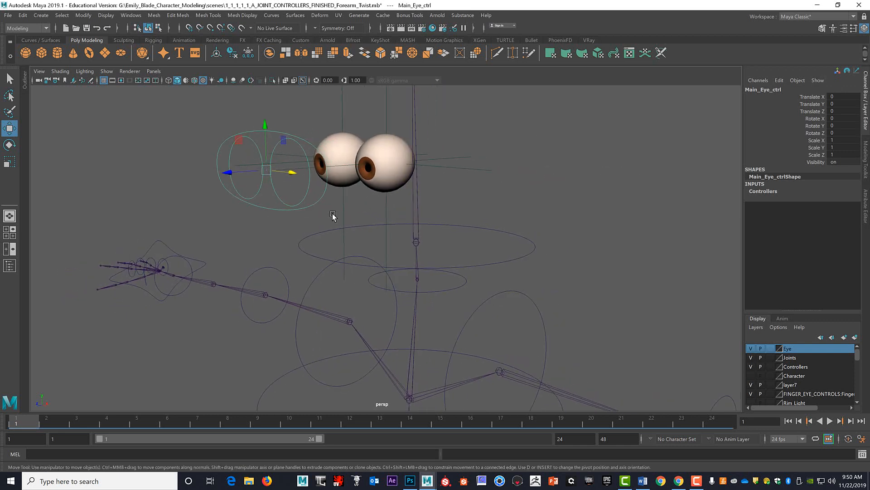
# Parent the left eyeball mesh under the L_Eye_Loc locator at its centre.
pyautogui.click(320, 216)
pyautogui.click(319, 204)
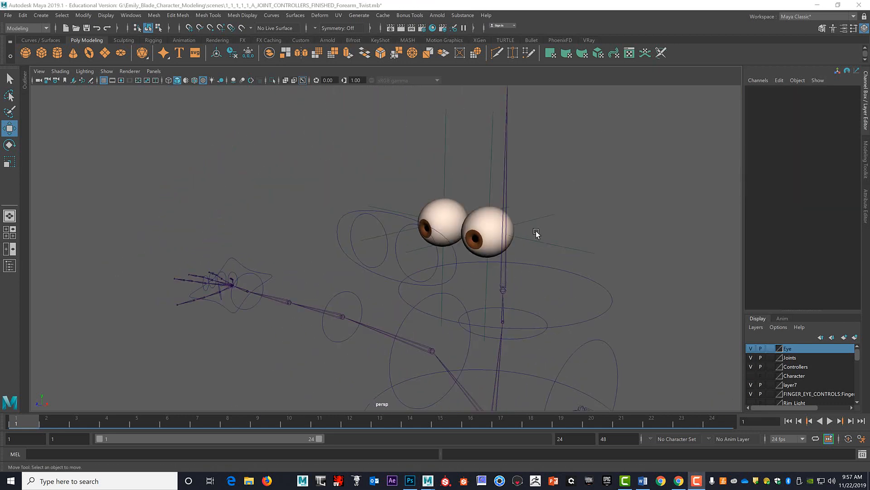
pyautogui.keyDown('alt'); pyautogui.moveTo(628, 220); pyautogui.dragTo(560, 219); pyautogui.keyUp('alt')
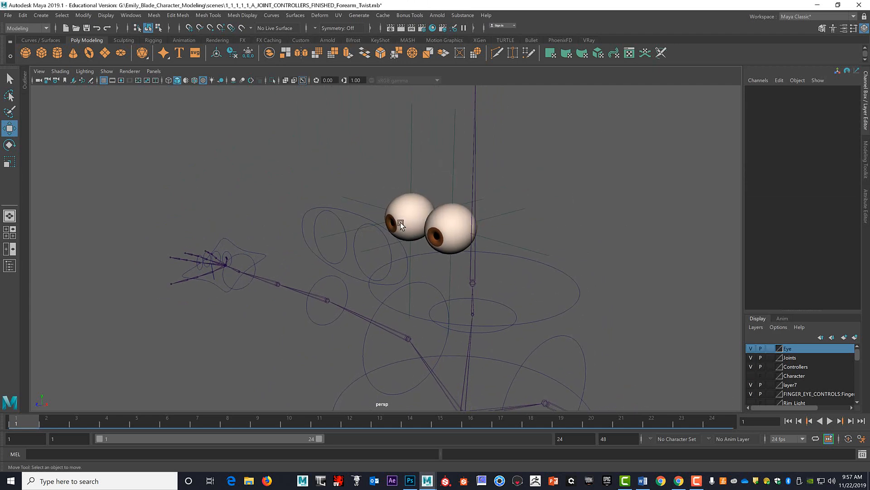
pyautogui.keyDown('alt'); pyautogui.moveTo(603, 169); pyautogui.dragTo(458, 240); pyautogui.keyUp('alt')
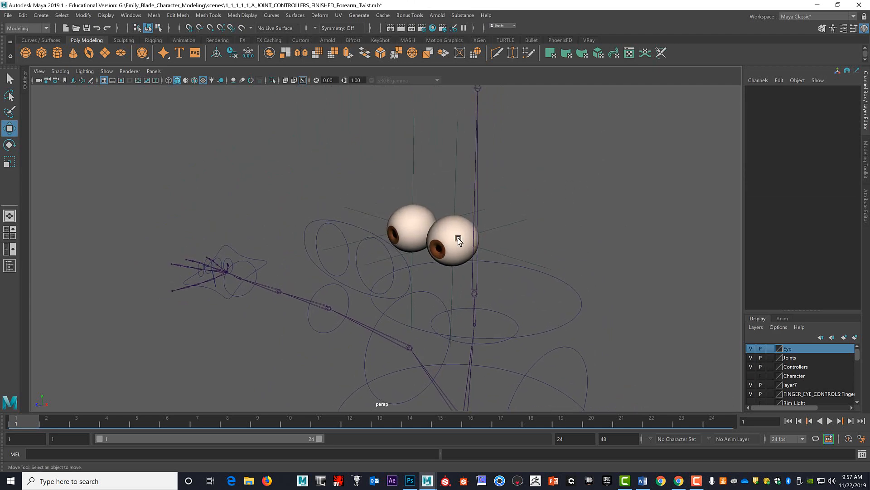
pyautogui.click(458, 240)
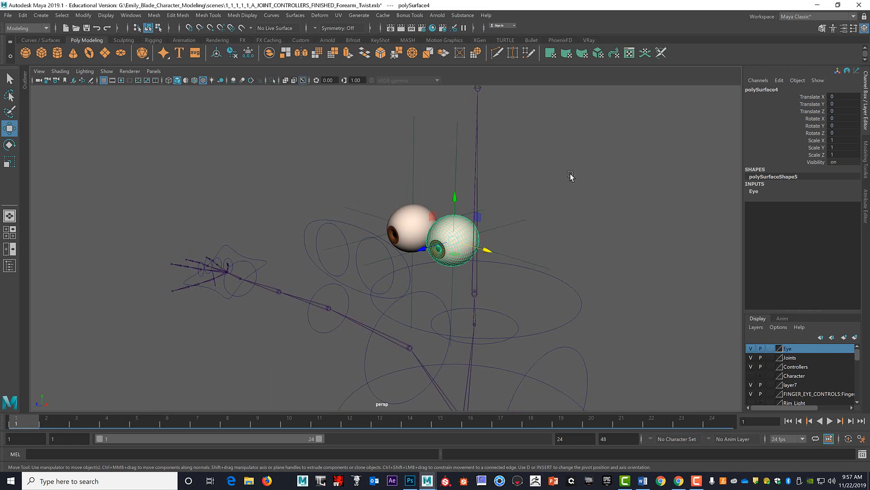
pyautogui.click(456, 159)
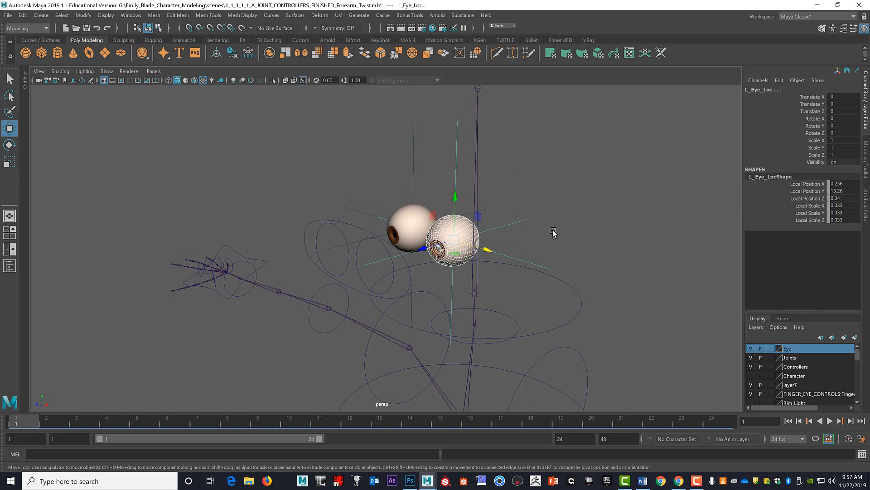
pyautogui.press('p')
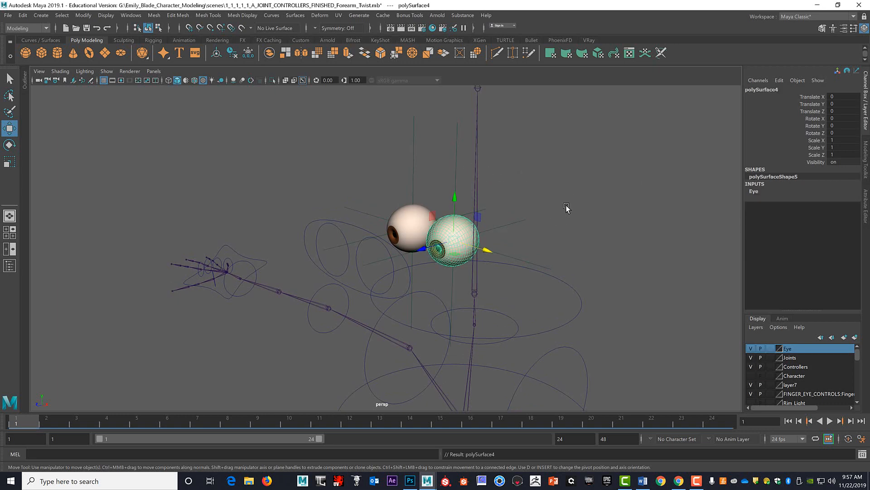
pyautogui.click(576, 192)
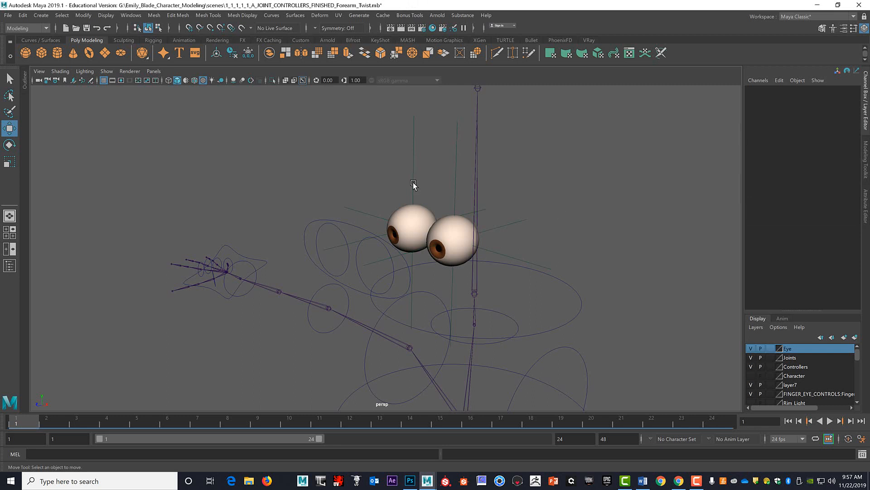
# Parent the right eyeball mesh under its own centre locator, L_Eye_Loc1.
pyautogui.click(409, 213)
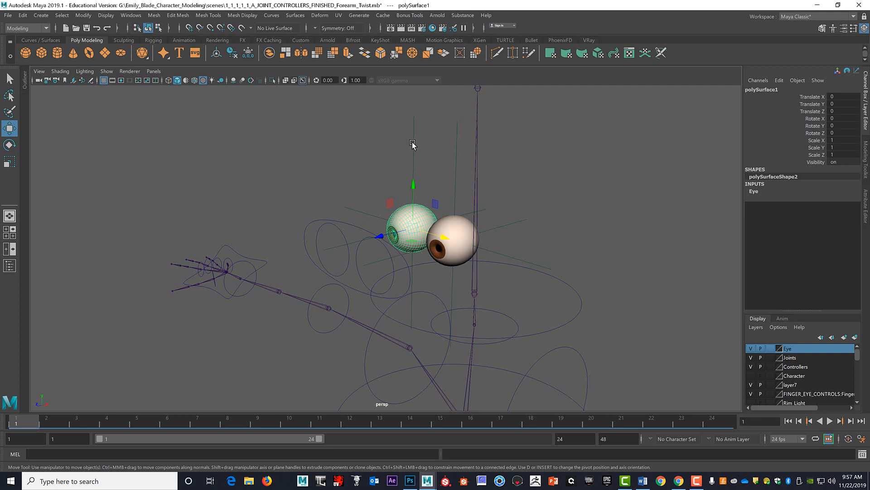
pyautogui.click(413, 165)
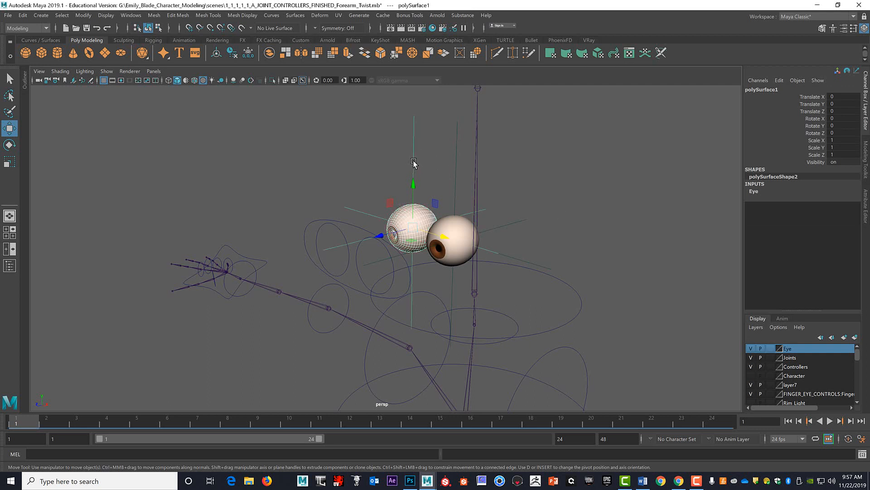
pyautogui.click(653, 170)
# Check the parenting by selecting each eye locator in turn and watching whether its eyeball is highlighted with it.
pyautogui.click(515, 225)
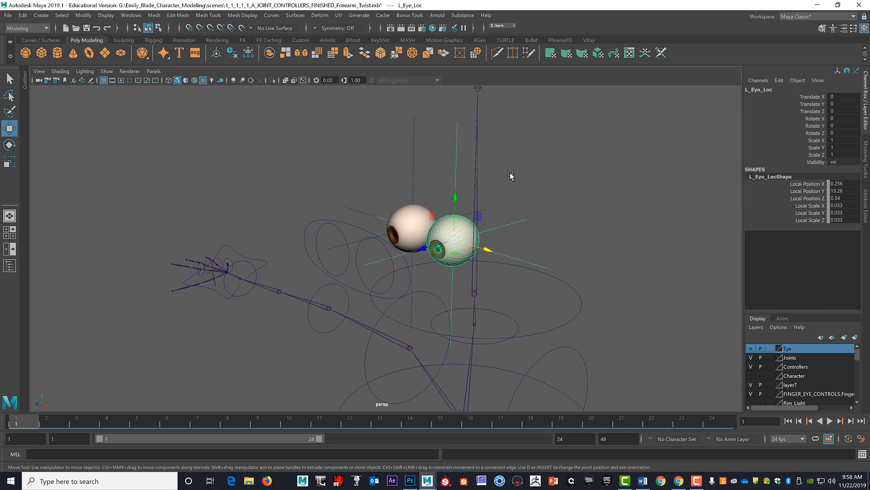
pyautogui.click(411, 163)
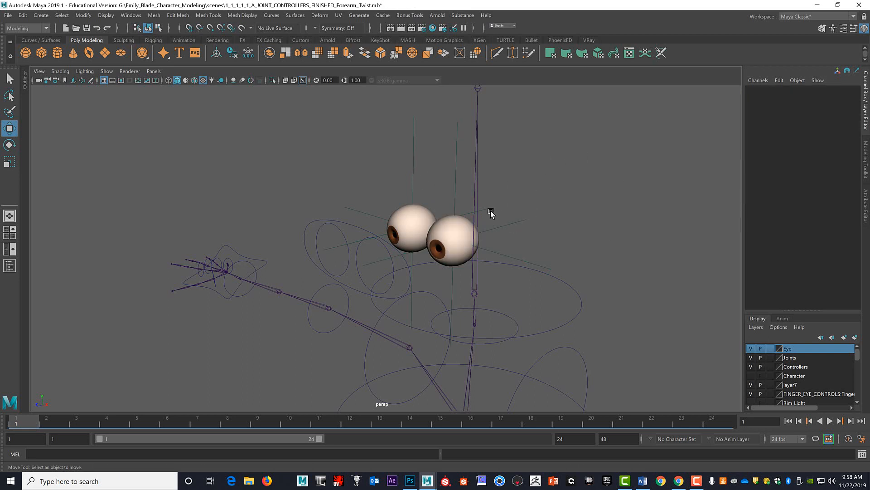
pyautogui.click(516, 225)
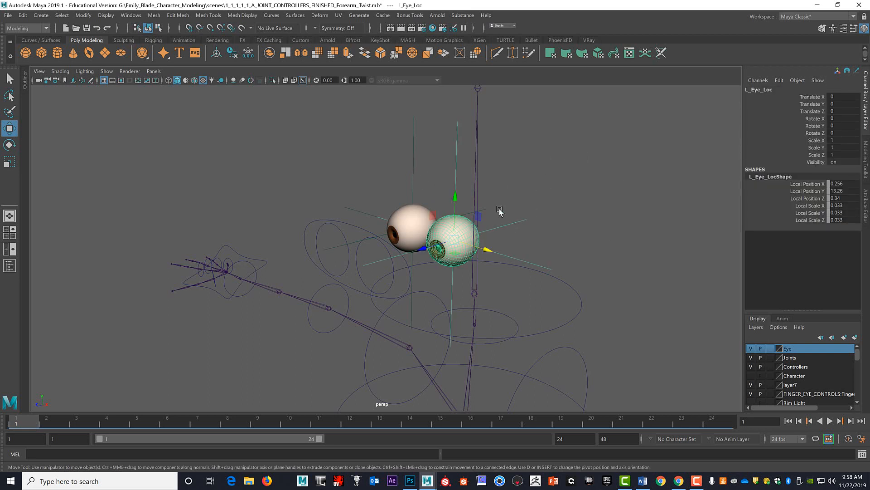
pyautogui.click(412, 173)
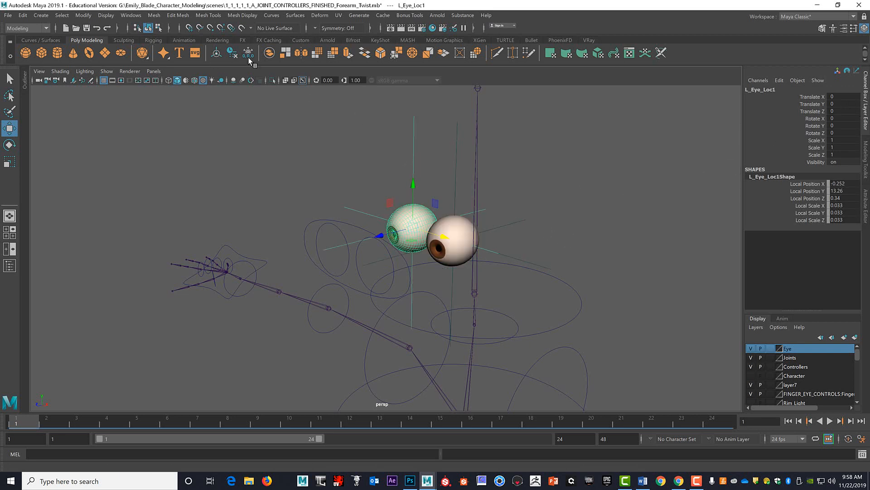
pyautogui.click(513, 224)
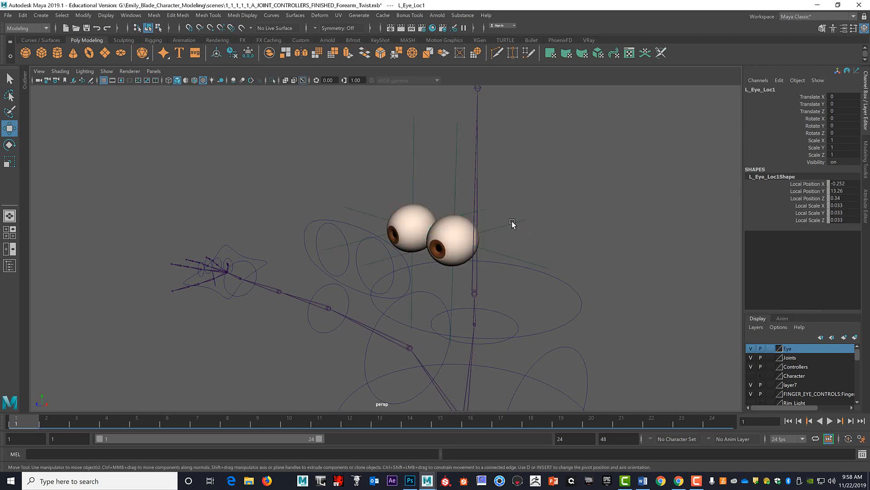
pyautogui.click(512, 225)
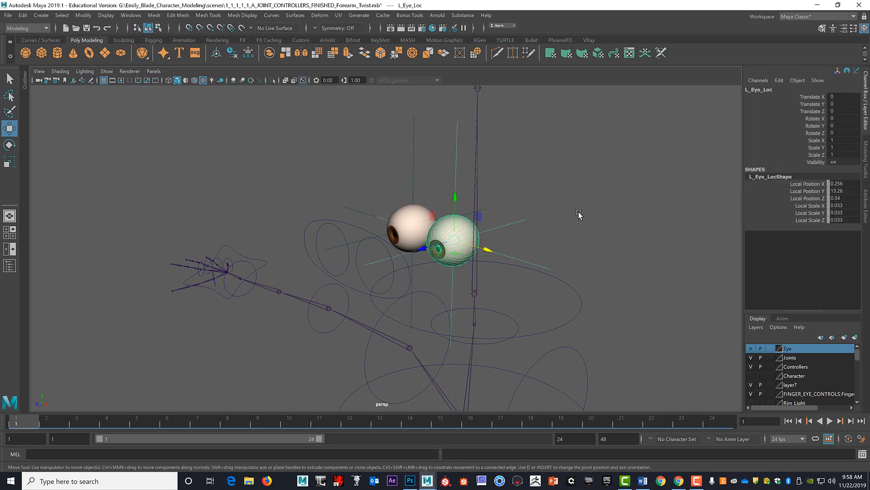
pyautogui.click(529, 247)
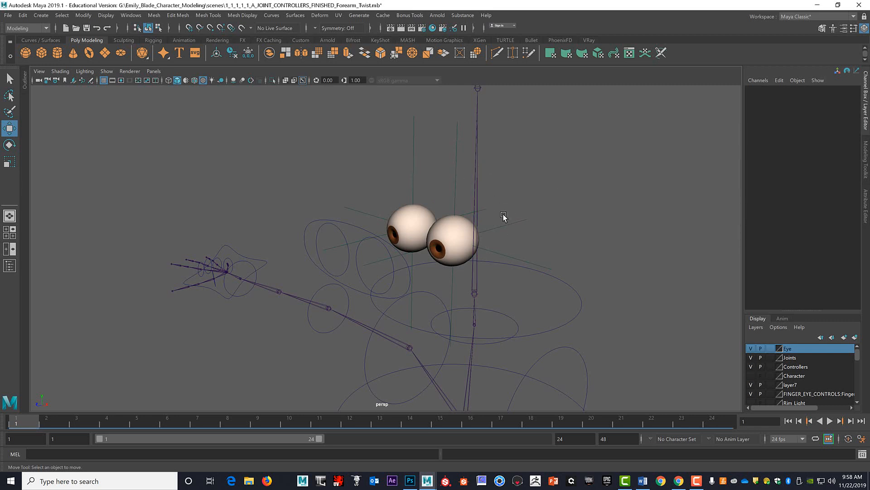
pyautogui.click(509, 226)
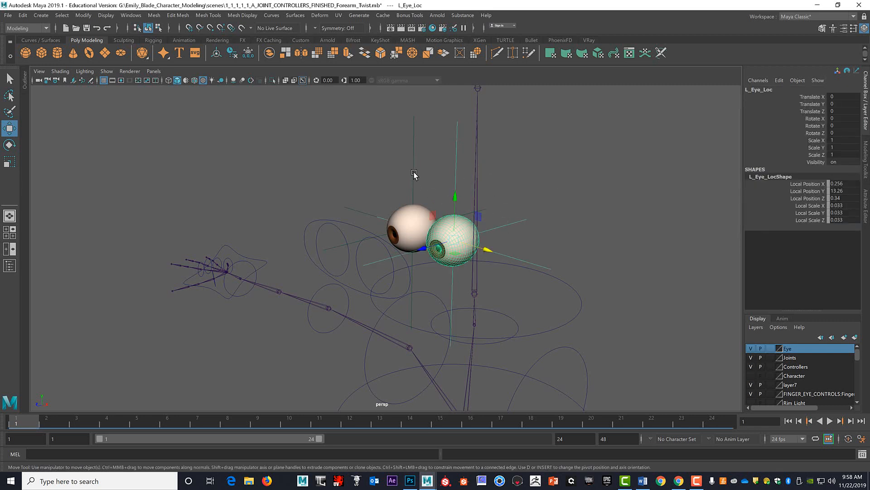
pyautogui.click(521, 233)
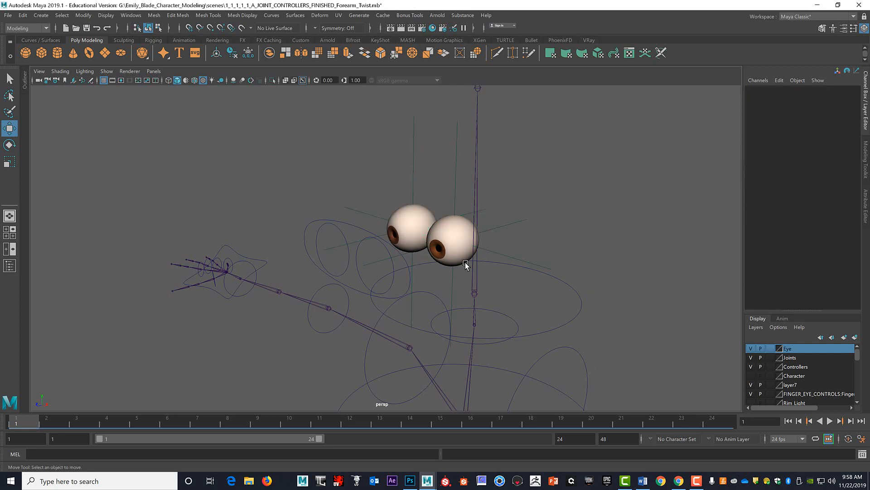
# Review how L_Eye_ctrl and R_Eye_ctrl are parented under Main_Eye_ctrl by selecting each with the main control and the main control alone.
pyautogui.moveTo(518, 258)
pyautogui.keyDown('alt'); pyautogui.mouseDown()
pyautogui.moveTo(547, 254)
pyautogui.moveTo(532, 237)
pyautogui.moveTo(547, 245)
pyautogui.moveTo(524, 252)
pyautogui.mouseUp(); pyautogui.keyUp('alt')
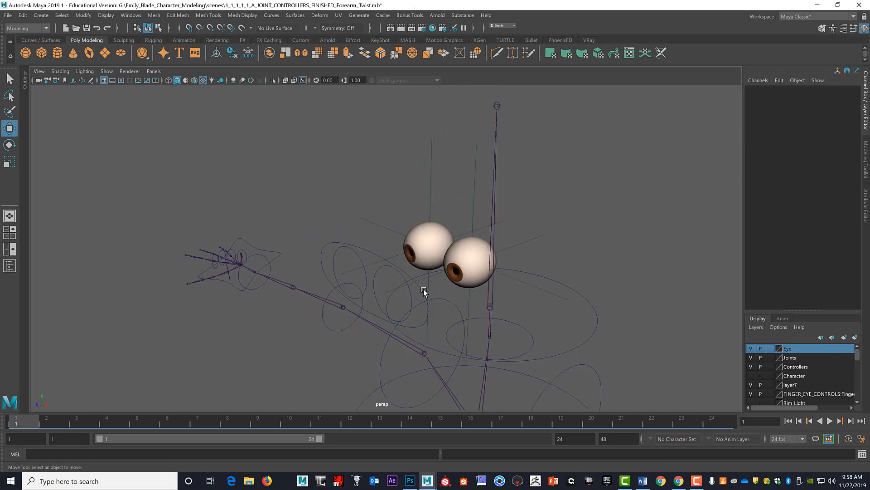
pyautogui.keyDown('alt'); pyautogui.moveTo(470, 289); pyautogui.dragTo(458, 271); pyautogui.keyUp('alt')
pyautogui.click(422, 239)
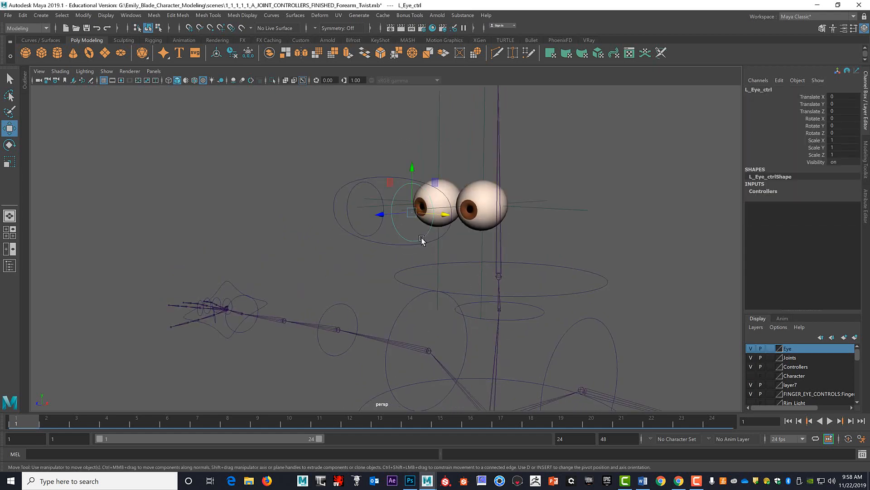
pyautogui.click(447, 232)
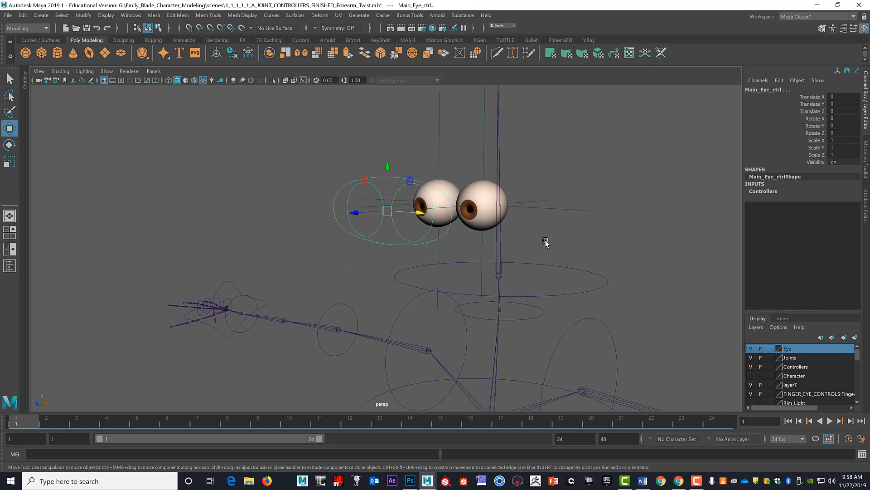
pyautogui.click(352, 157)
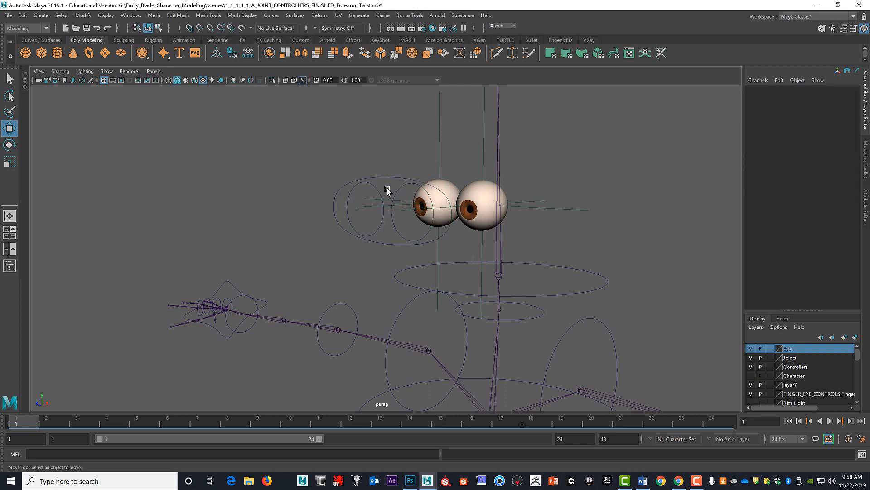
pyautogui.click(376, 189)
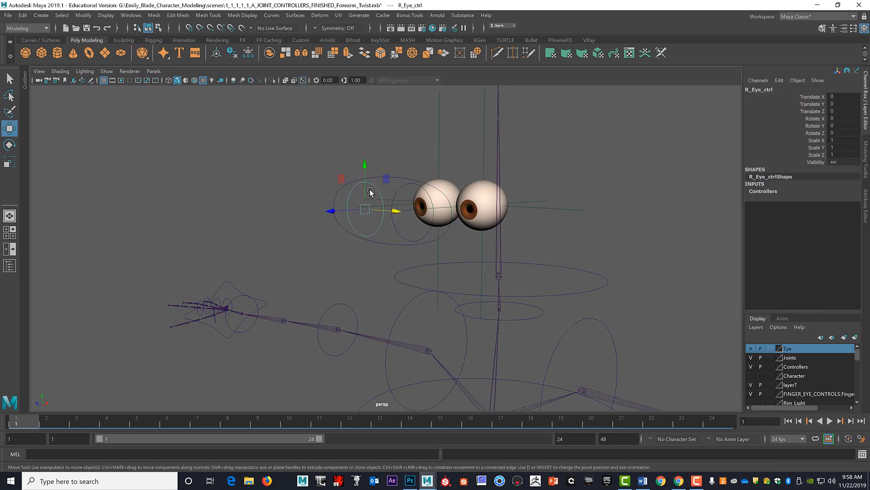
pyautogui.click(335, 198)
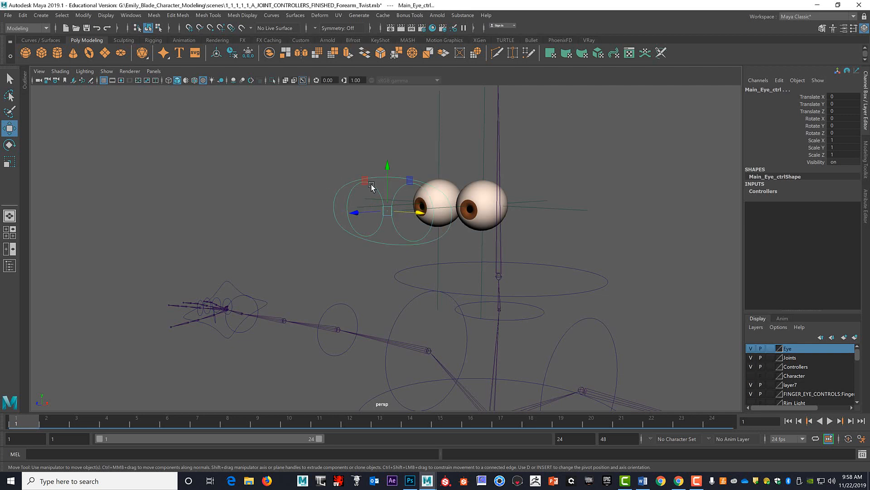
pyautogui.click(630, 149)
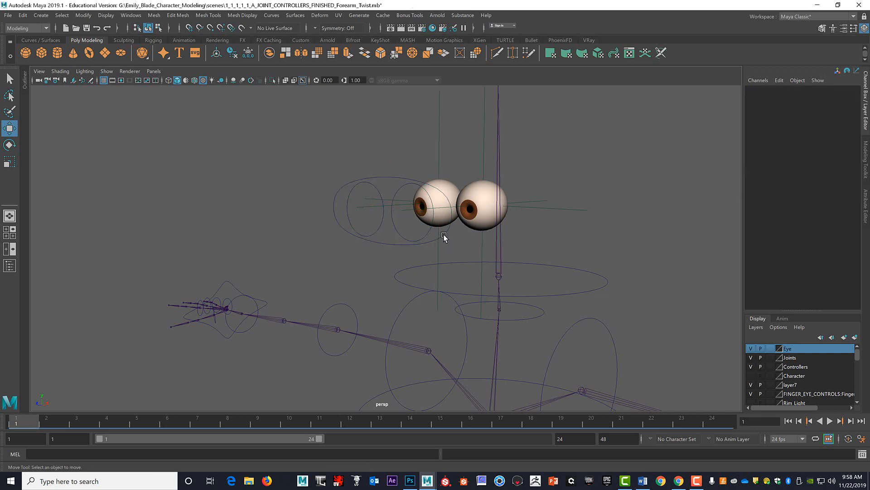
pyautogui.click(444, 237)
# Aim-constrain the left eyeball to L_Eye_ctrl with Maintain offset on and all axes constrained.
pyautogui.keyDown('alt'); pyautogui.moveTo(641, 199); pyautogui.dragTo(594, 201); pyautogui.keyUp('alt')
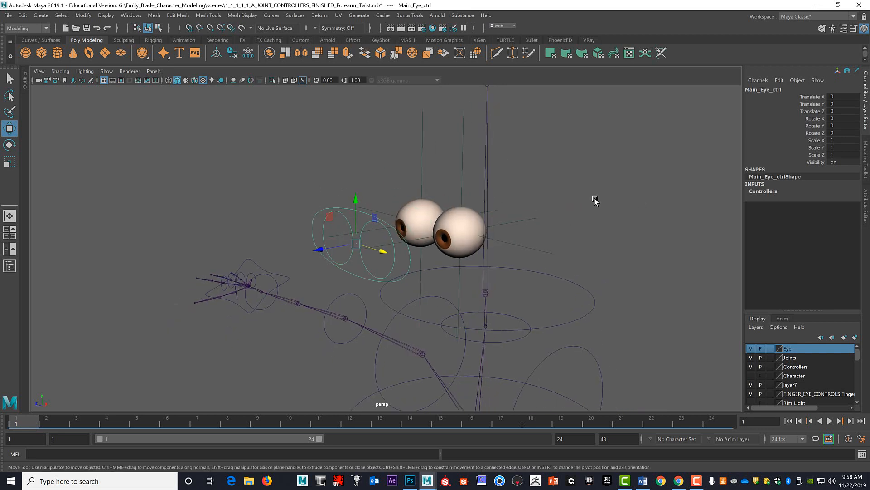
pyautogui.click(393, 269)
pyautogui.click(393, 265)
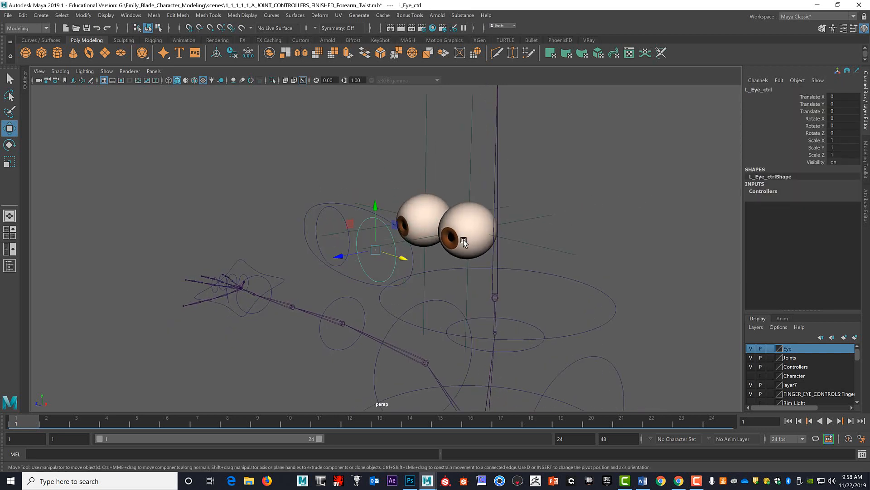
pyautogui.click(476, 220)
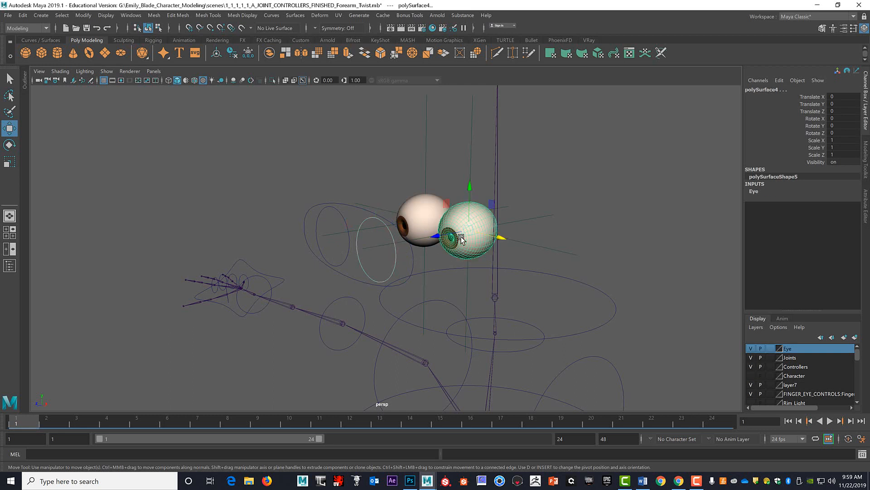
pyautogui.press('space')
pyautogui.moveTo(480, 259); pyautogui.dragTo(494, 323)
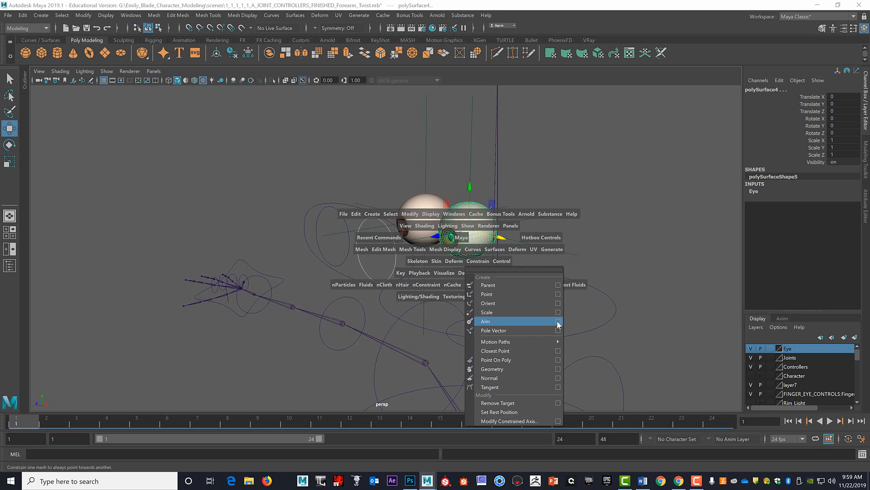
pyautogui.moveTo(559, 323); pyautogui.dragTo(558, 322)
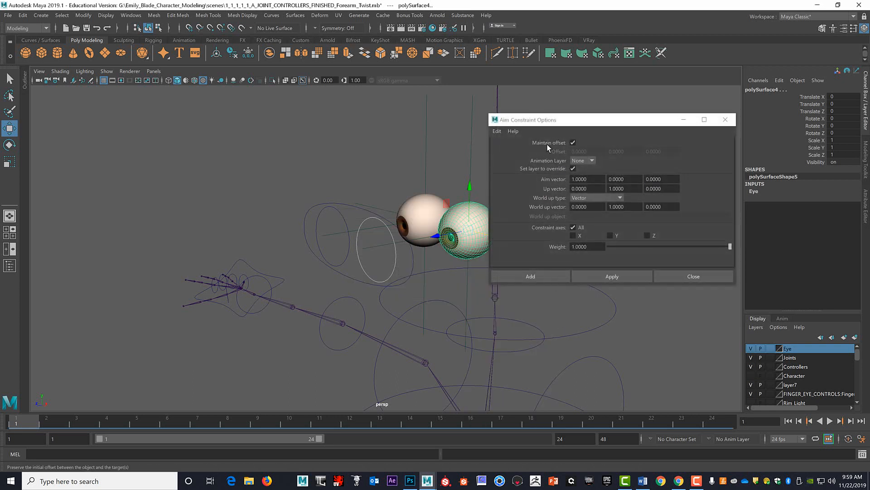
pyautogui.click(537, 276)
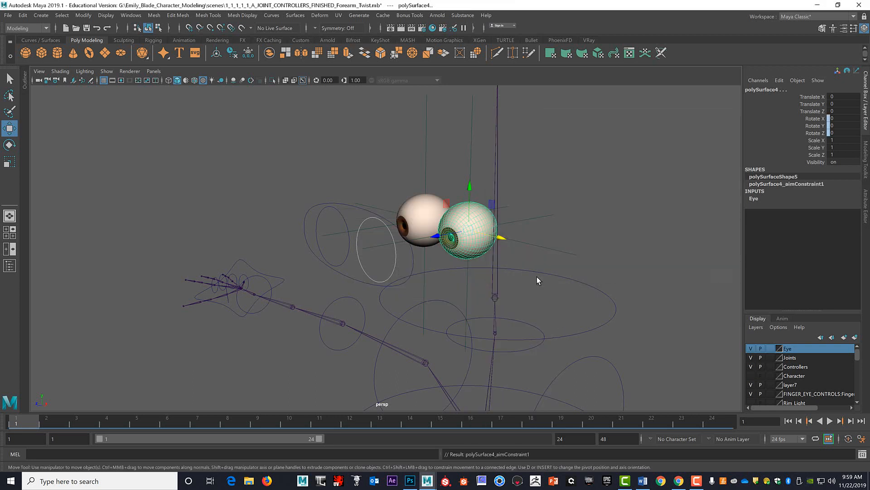
pyautogui.click(633, 201)
# Aim-constrain the right eyeball to R_Eye_ctrl using the same constraint settings as the left one.
pyautogui.click(345, 217)
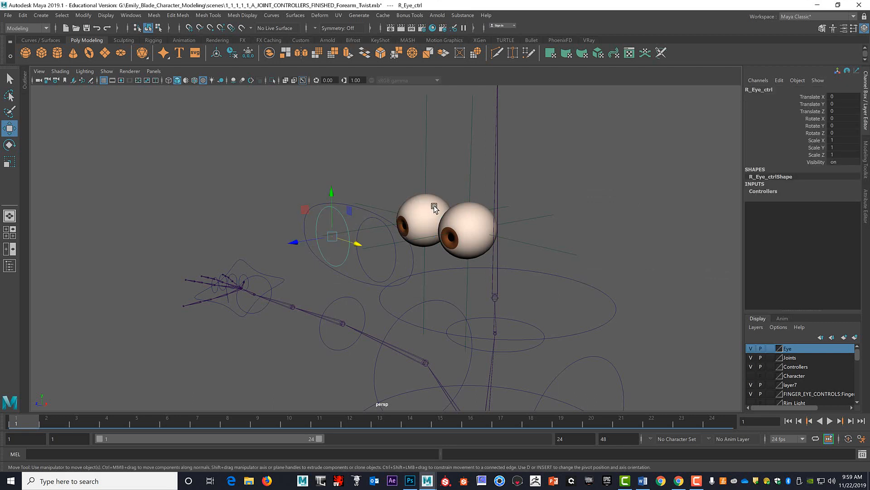
pyautogui.click(418, 210)
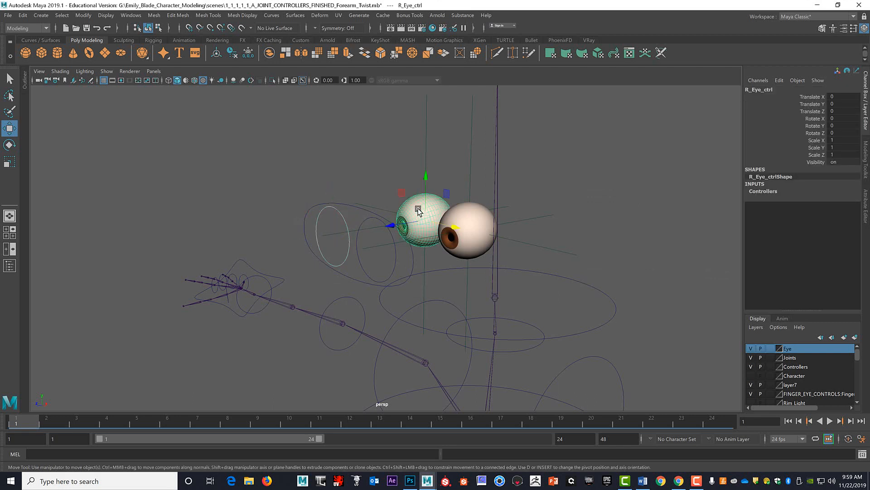
pyautogui.press('space')
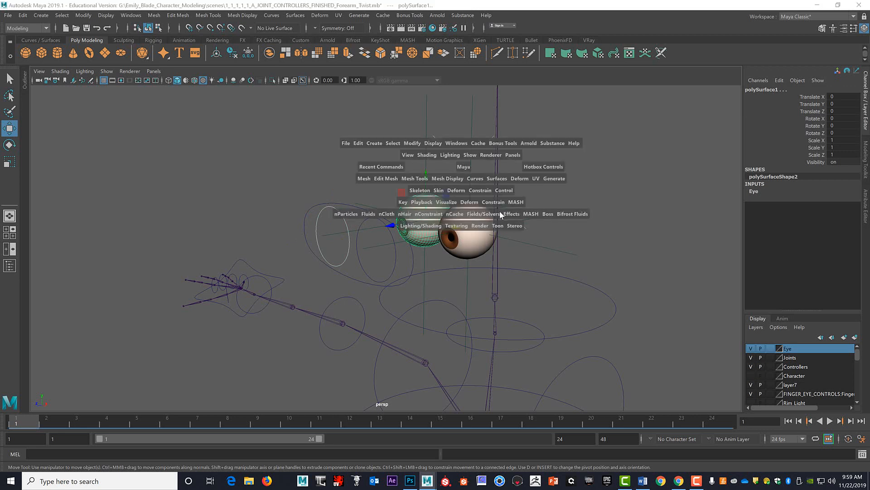
pyautogui.click(494, 202)
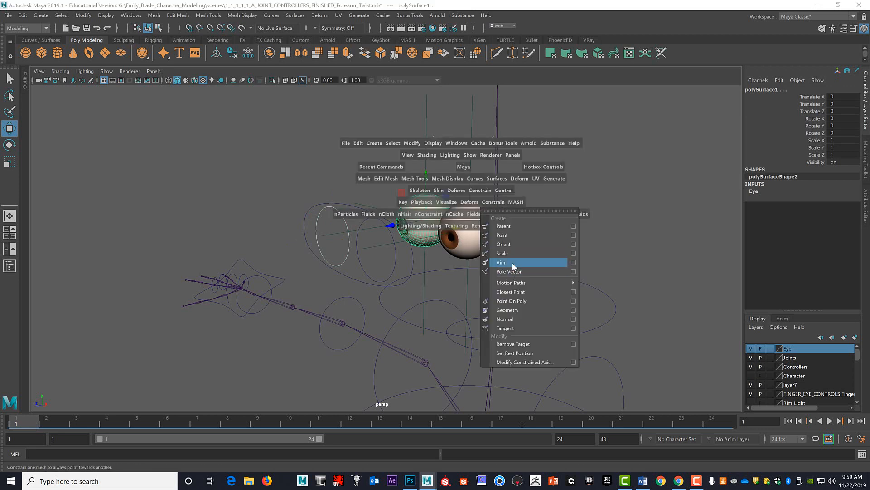
pyautogui.click(554, 263)
pyautogui.click(581, 229)
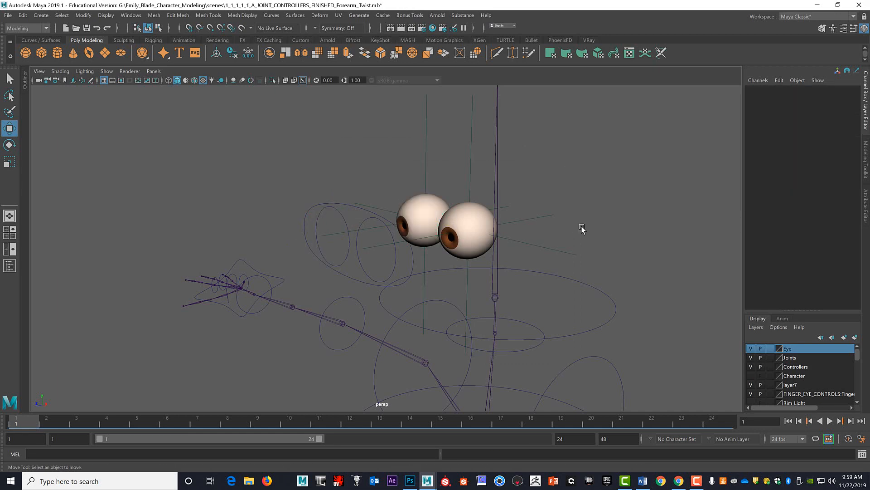
# Parent the left eye's centre locator, L_Eye_Loc, under Head_ctrl.
pyautogui.keyDown('alt'); pyautogui.moveTo(591, 232); pyautogui.dragTo(536, 233); pyautogui.keyUp('alt')
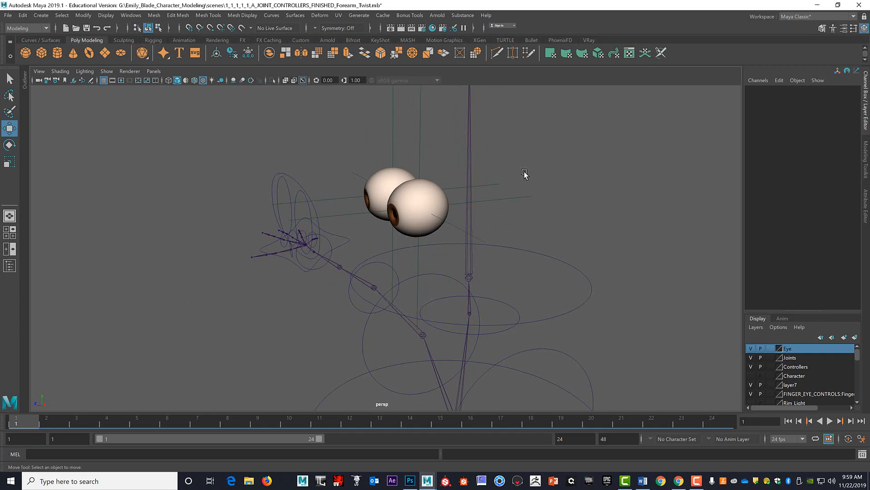
pyautogui.click(527, 204)
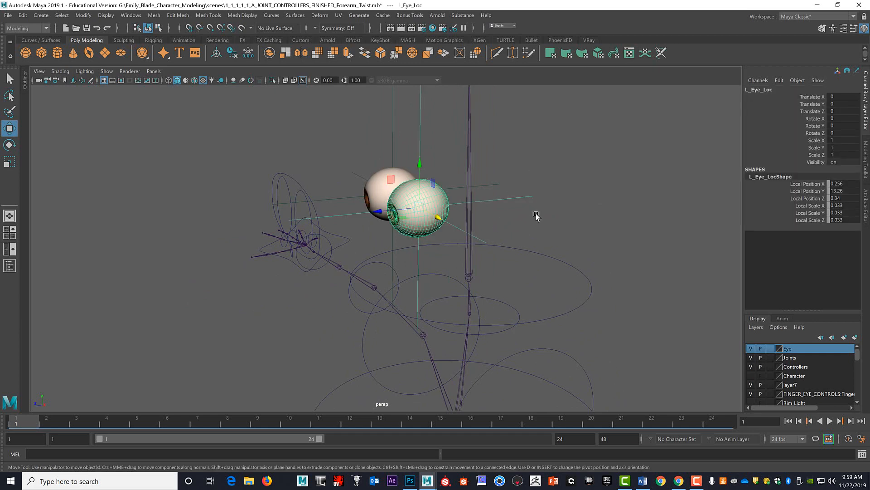
pyautogui.click(581, 272)
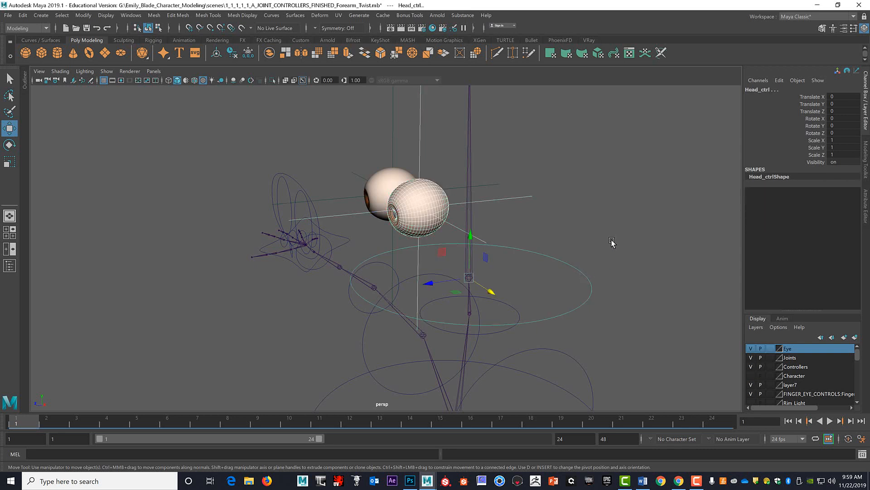
pyautogui.hotkey('ctrl', 'z')
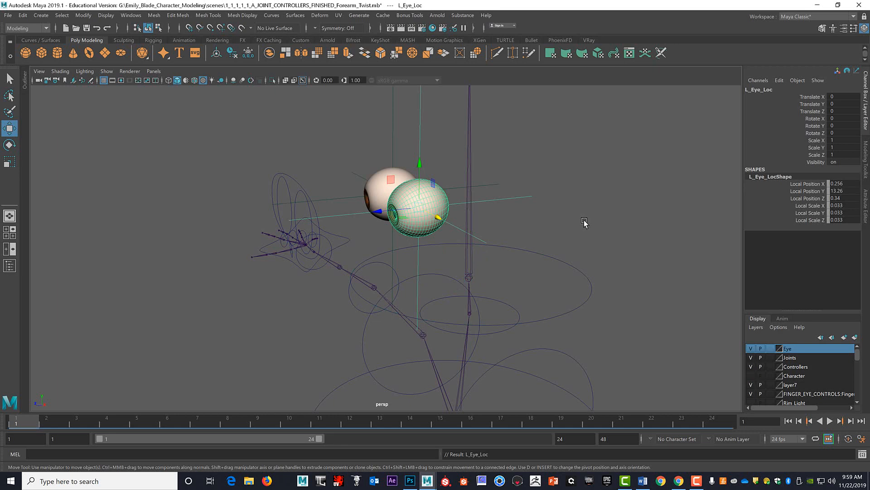
# Parent the right eye's centre locator, L_Eye_Loc1, under Head_ctrl.
pyautogui.keyDown('alt'); pyautogui.moveTo(584, 223); pyautogui.dragTo(480, 227); pyautogui.keyUp('alt')
pyautogui.click(447, 231)
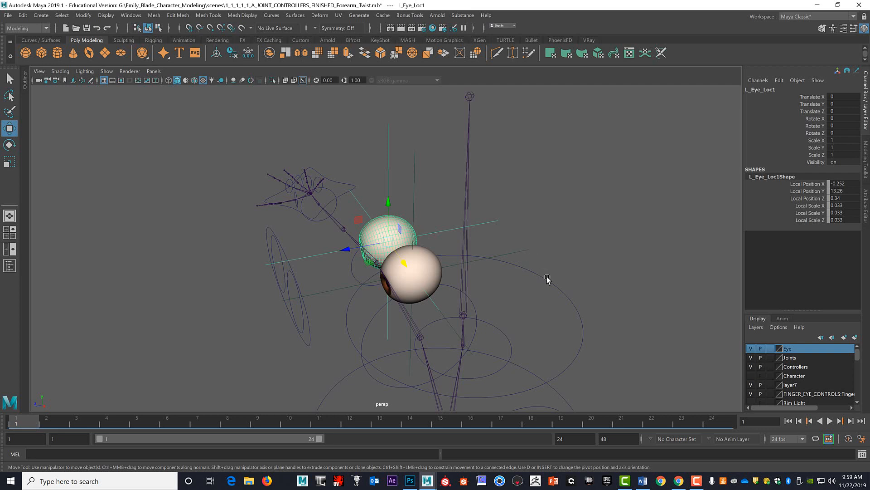
pyautogui.click(546, 283)
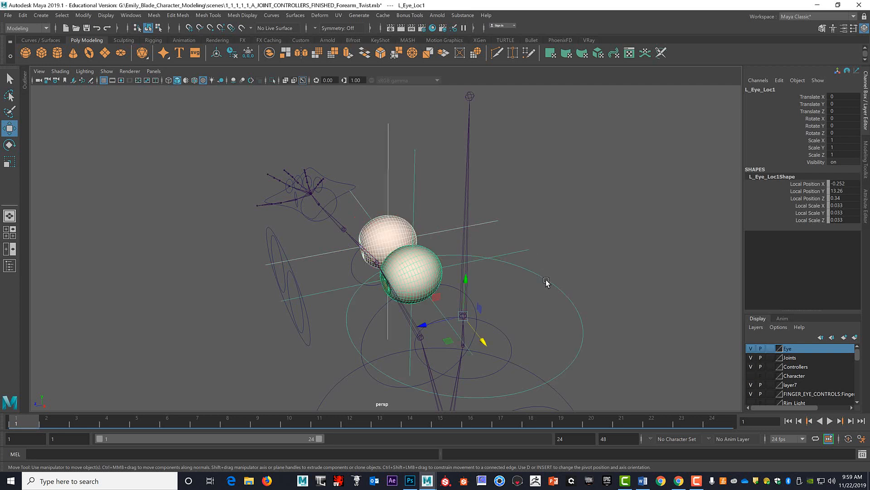
pyautogui.click(585, 267)
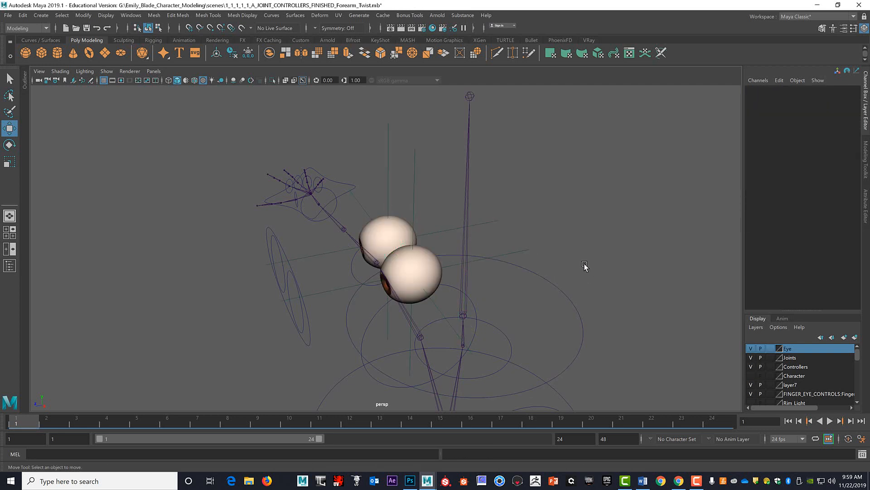
pyautogui.keyDown('alt'); pyautogui.moveTo(582, 271); pyautogui.dragTo(591, 267); pyautogui.keyUp('alt')
# Select Head_ctrl alone to check whether both eye locators and eyeballs are highlighted with it.
pyautogui.click(606, 263)
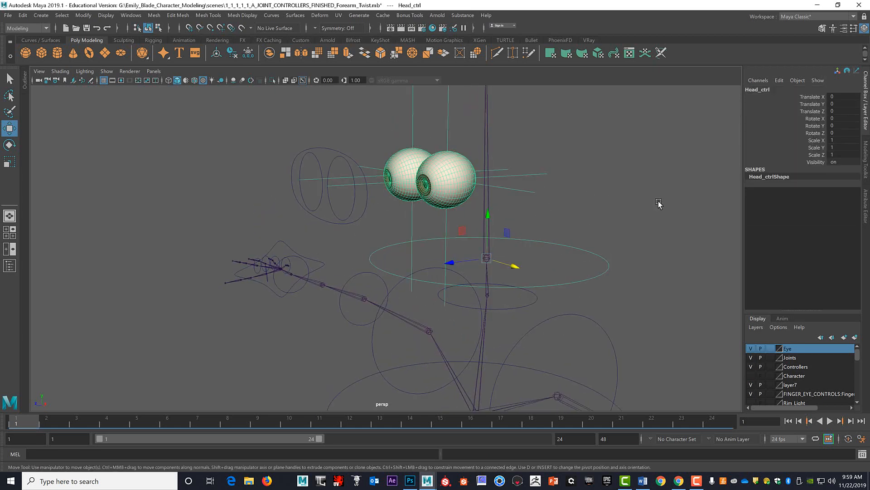
pyautogui.keyDown('alt'); pyautogui.moveTo(655, 203); pyautogui.dragTo(642, 204); pyautogui.keyUp('alt')
pyautogui.click(534, 243)
pyautogui.keyDown('alt'); pyautogui.moveTo(516, 245); pyautogui.dragTo(511, 241); pyautogui.keyUp('alt')
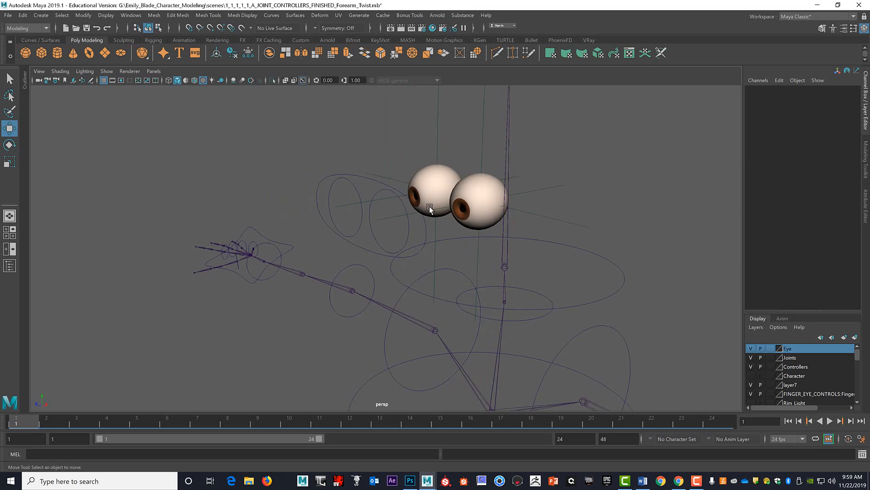
# Parent Main_Eye_ctrl under Head_ctrl so the eye controls belong to the head hierarchy.
pyautogui.click(362, 177)
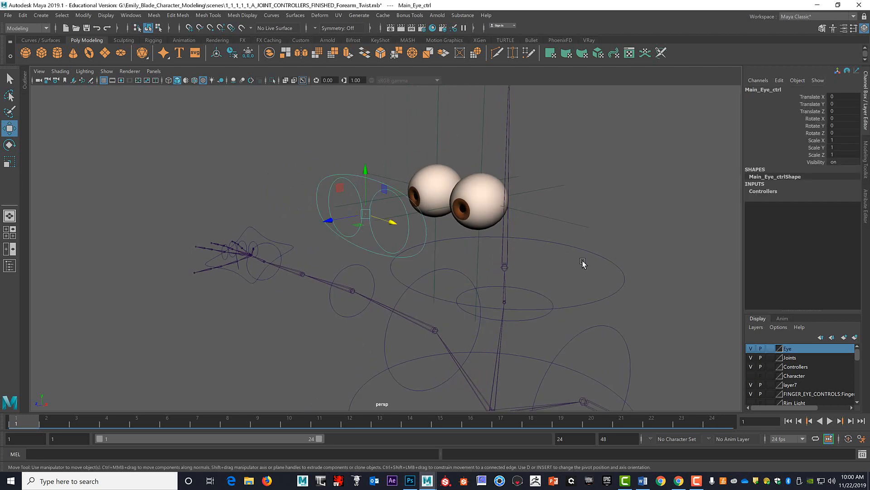
pyautogui.click(610, 263)
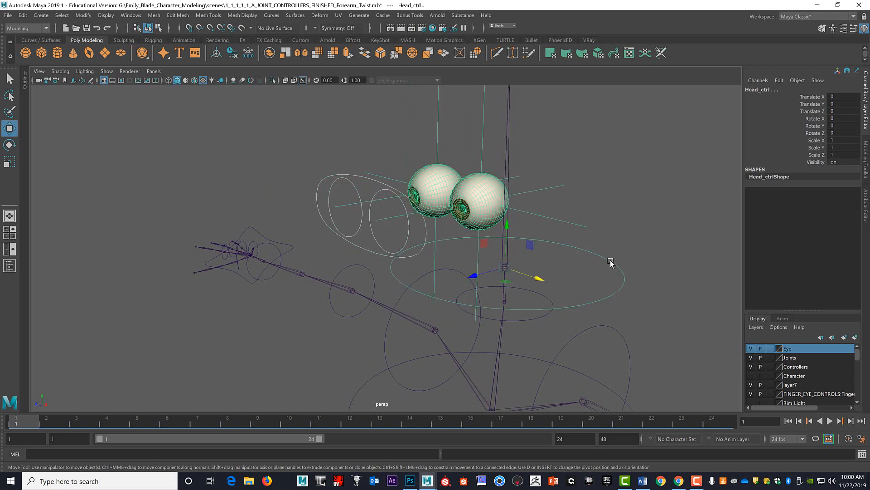
pyautogui.press('p')
pyautogui.click(651, 233)
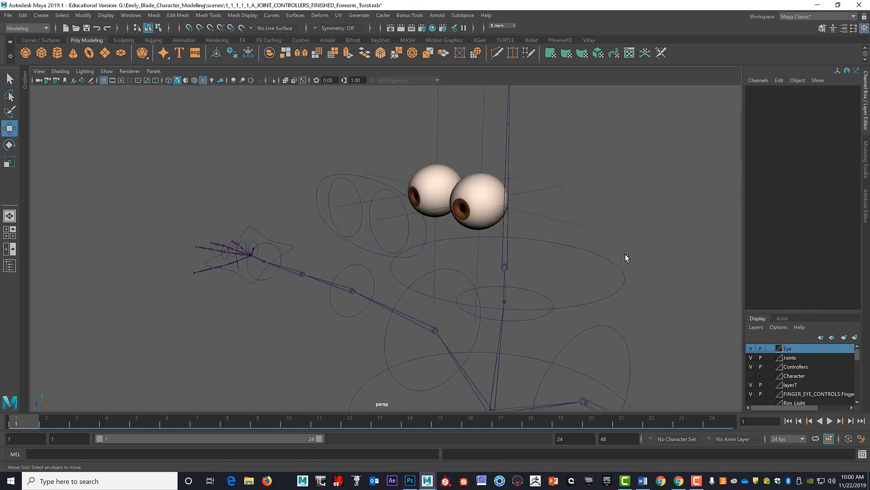
# Test the head hierarchy by rotating Head_ctrl about 16° in Z, and undo the rotation.
pyautogui.click(620, 269)
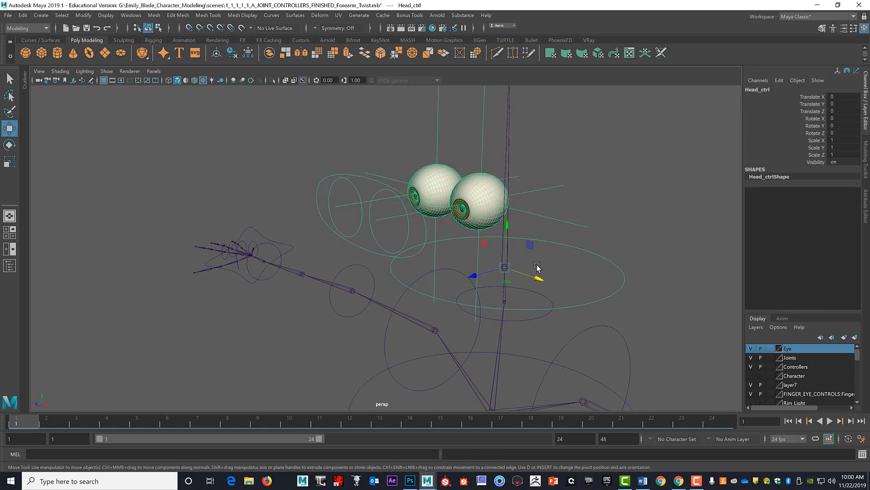
pyautogui.press('e')
pyautogui.moveTo(487, 245); pyautogui.dragTo(531, 244)
pyautogui.hotkey('ctrl', 'z')
pyautogui.hotkey('ctrl', 'z')
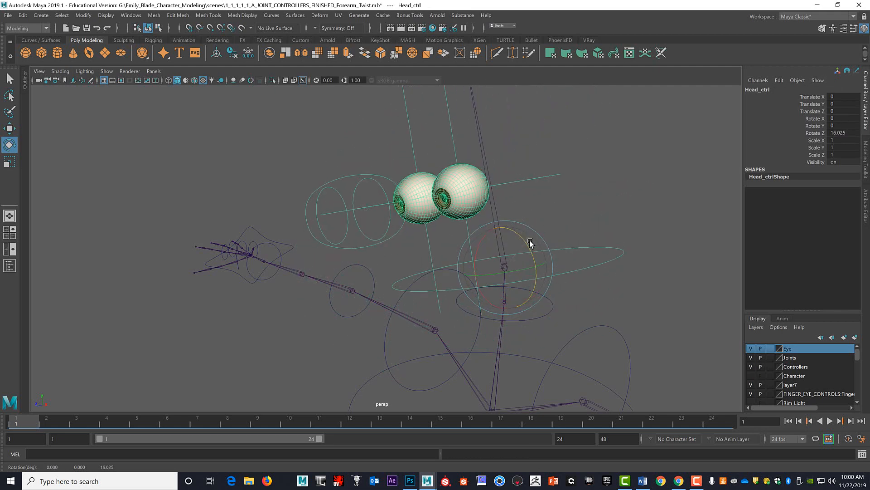
pyautogui.click(634, 203)
# Review each eyeball's parenting by selecting the left eyeball and L_Eye_Loc, and the right eyeball and its locator.
pyautogui.keyDown('alt'); pyautogui.moveTo(632, 206); pyautogui.dragTo(584, 260); pyautogui.keyUp('alt')
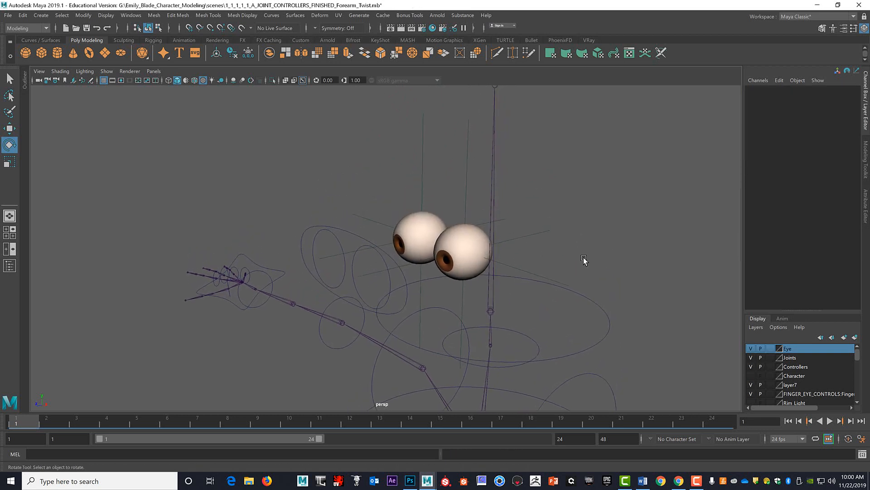
pyautogui.click(467, 241)
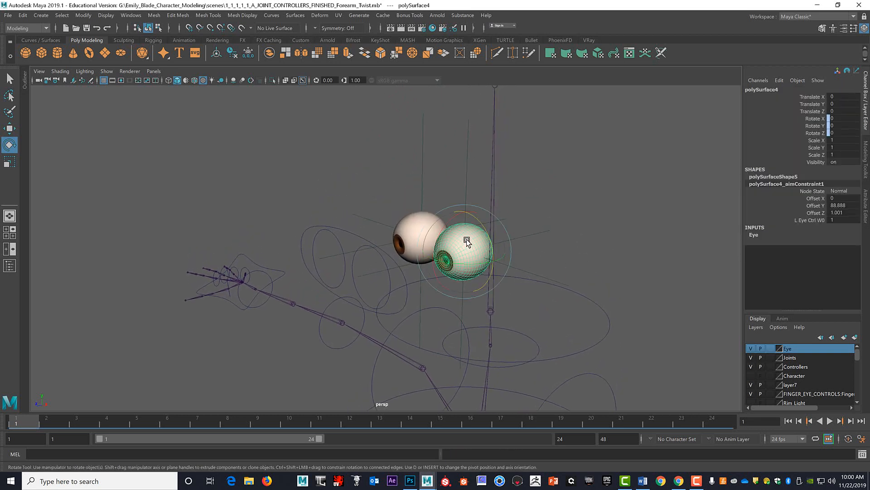
pyautogui.click(547, 278)
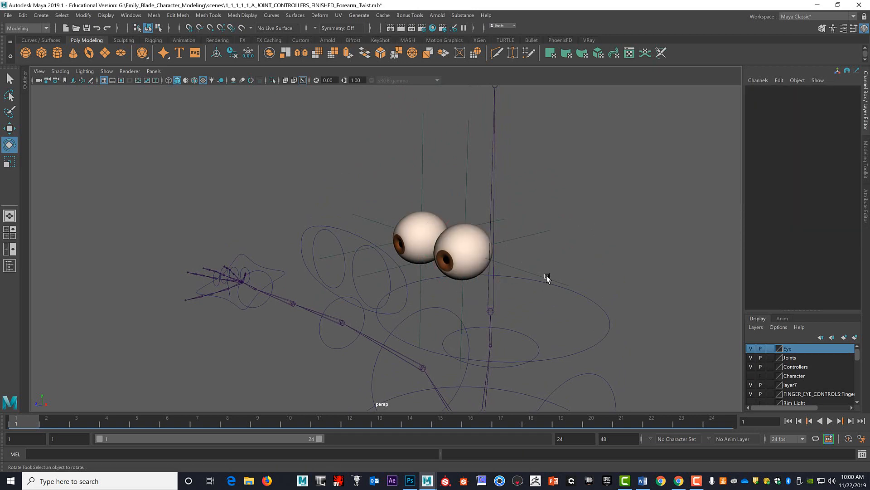
pyautogui.click(526, 271)
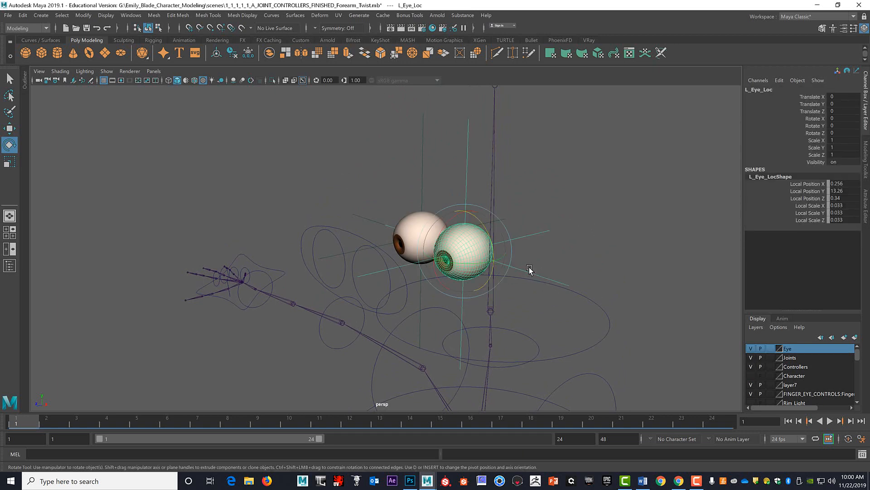
pyautogui.click(622, 217)
pyautogui.click(422, 223)
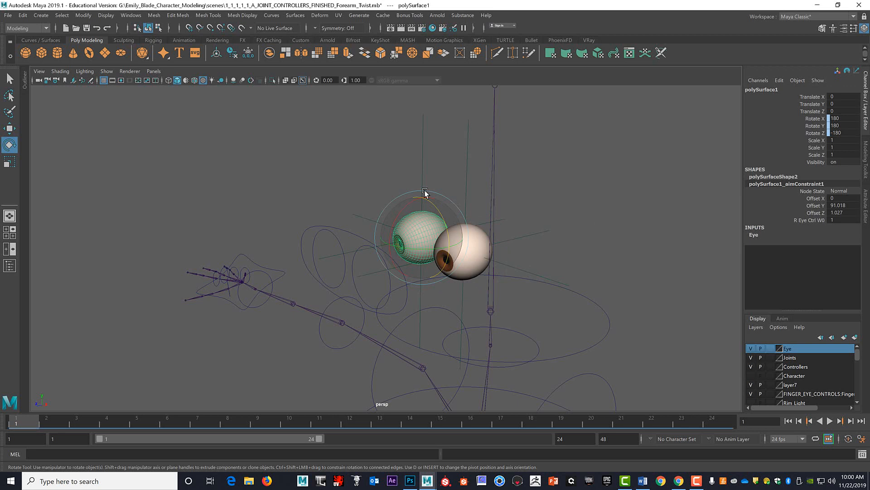
pyautogui.click(422, 161)
pyautogui.click(597, 206)
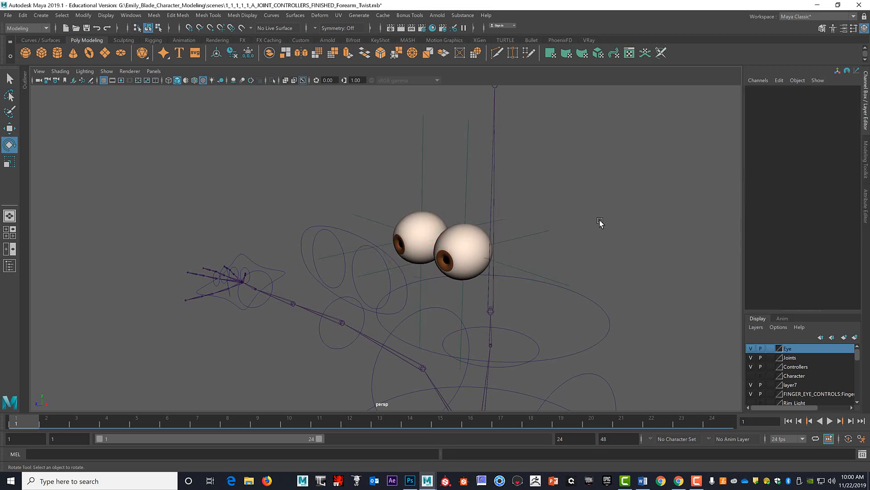
# Review how both eye locators and Main_Eye_ctrl are parented under Head_ctrl by selecting each one together with the head control.
pyautogui.keyDown('alt'); pyautogui.moveTo(613, 242); pyautogui.dragTo(605, 247); pyautogui.keyUp('alt')
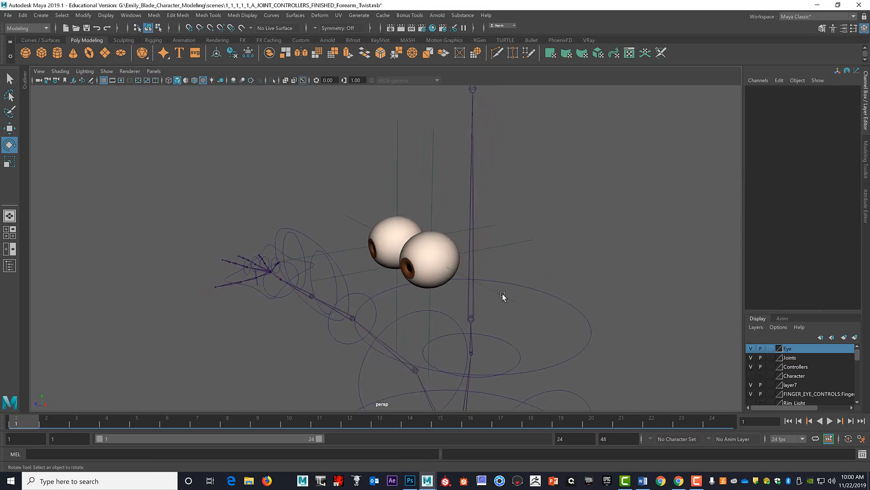
pyautogui.click(490, 283)
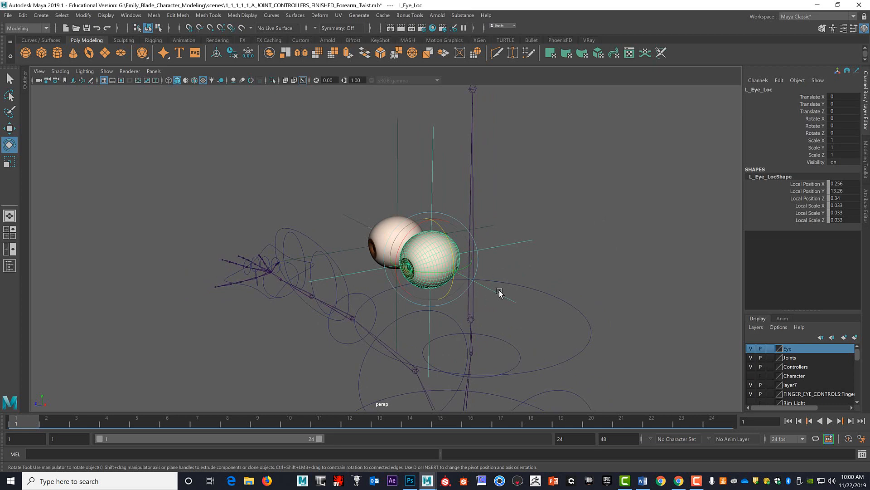
pyautogui.click(555, 296)
pyautogui.click(606, 271)
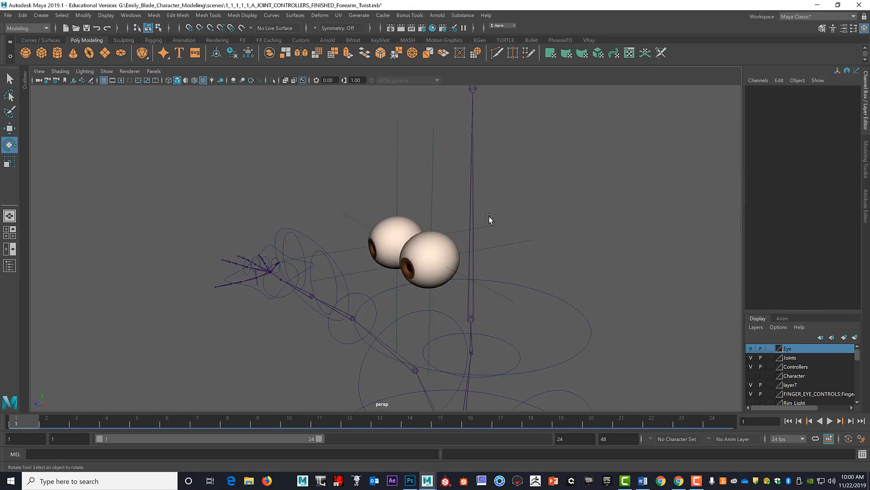
pyautogui.click(457, 232)
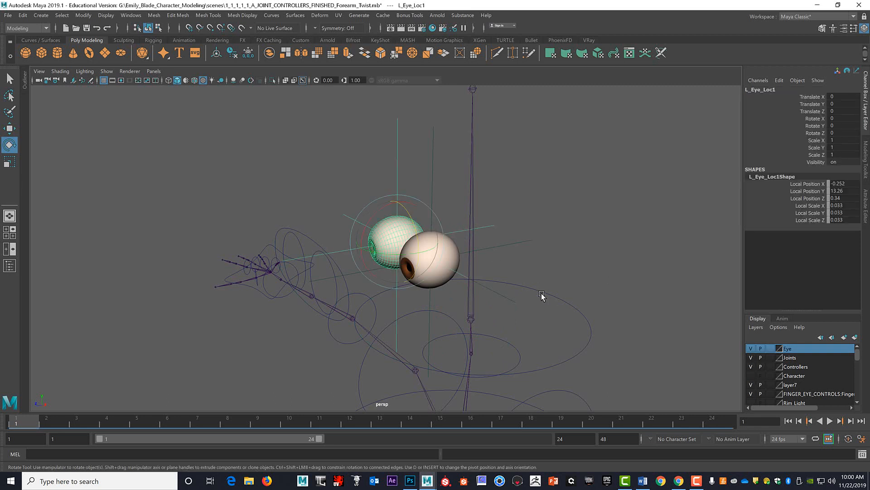
pyautogui.click(555, 297)
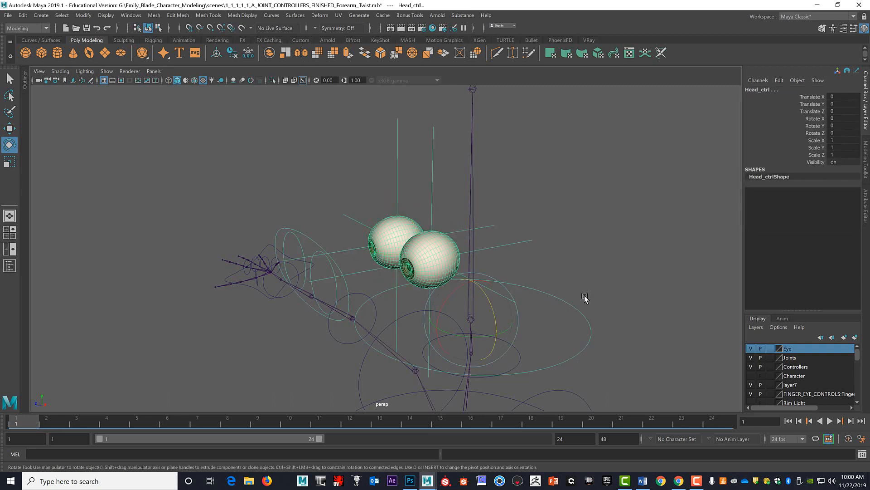
pyautogui.click(612, 275)
pyautogui.click(341, 270)
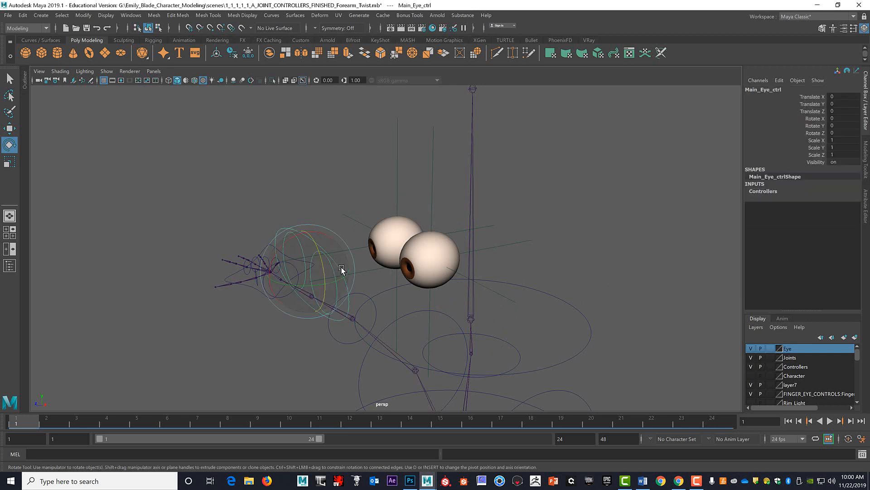
pyautogui.click(594, 322)
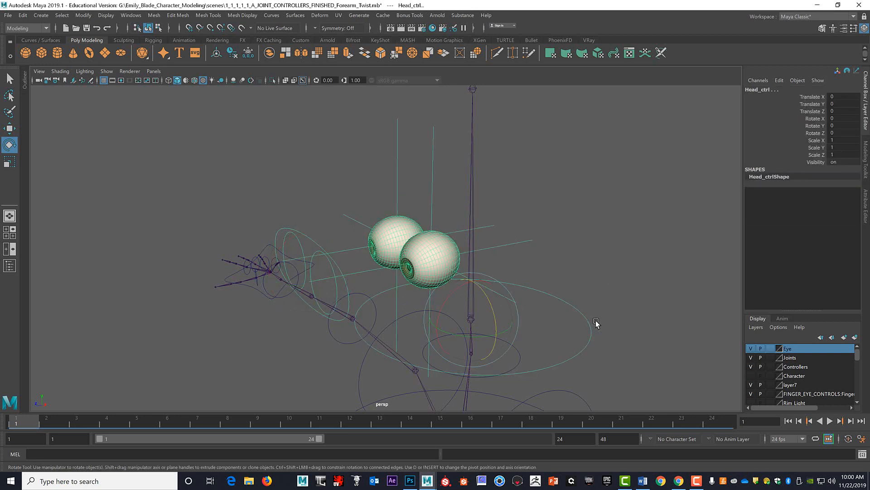
pyautogui.click(621, 314)
# Test whether the eyes follow the head by rotating Head_ctrl about -27° in X, and undo the rotation.
pyautogui.keyDown('alt'); pyautogui.moveTo(549, 299); pyautogui.dragTo(586, 287); pyautogui.keyUp('alt')
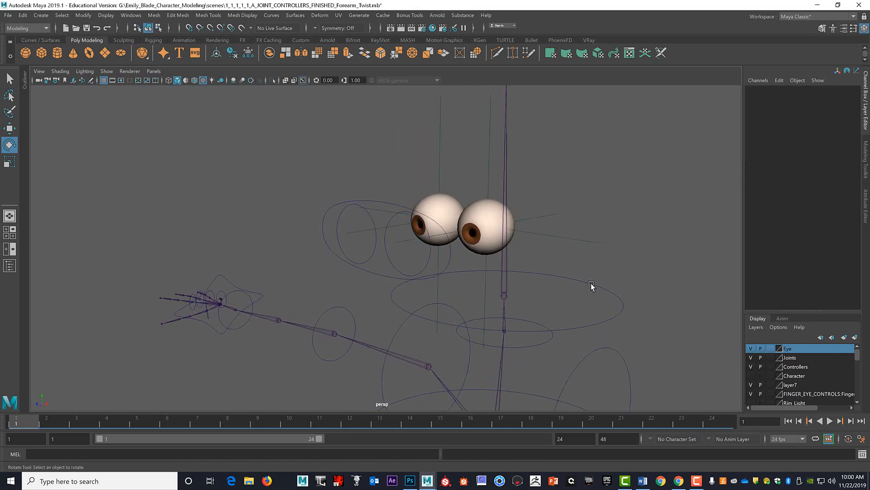
pyautogui.click(592, 286)
pyautogui.moveTo(489, 281); pyautogui.dragTo(499, 259)
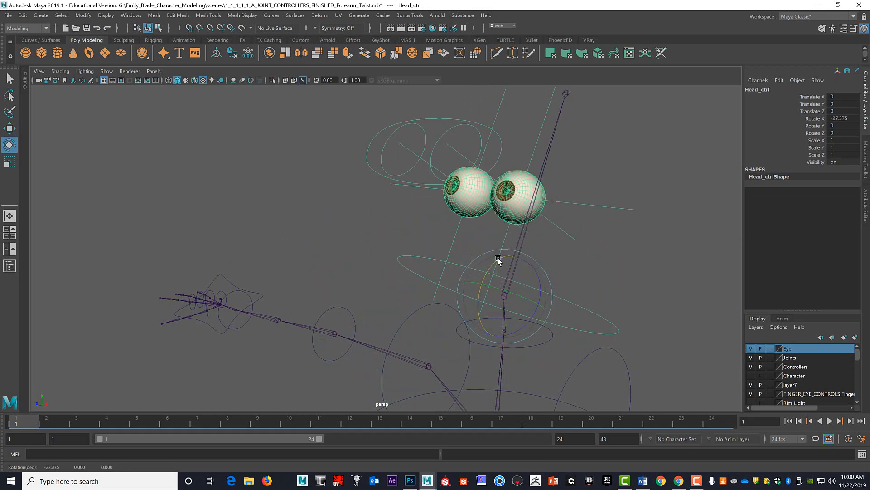
pyautogui.hotkey('ctrl', 'z')
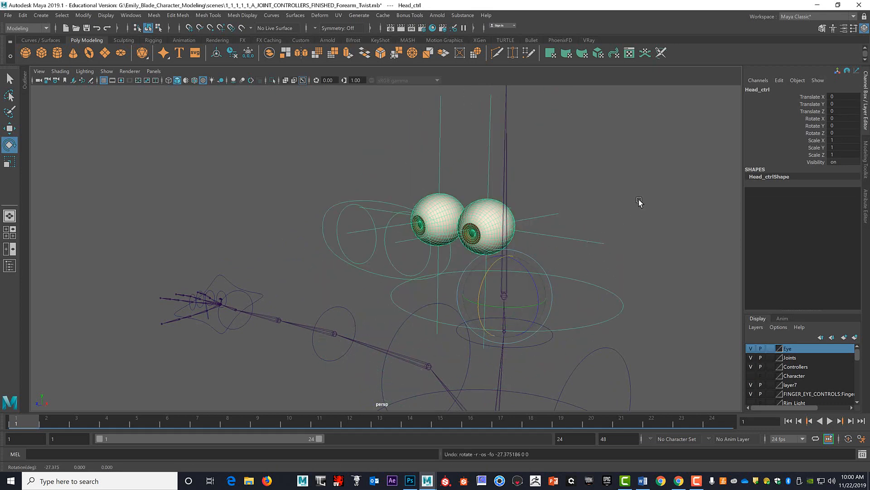
# Test the individual eye controls by moving L_Eye_ctrl about 0.22 and R_Eye_ctrl about 0.2 in X, undoing each move.
pyautogui.click(606, 194)
pyautogui.click(428, 263)
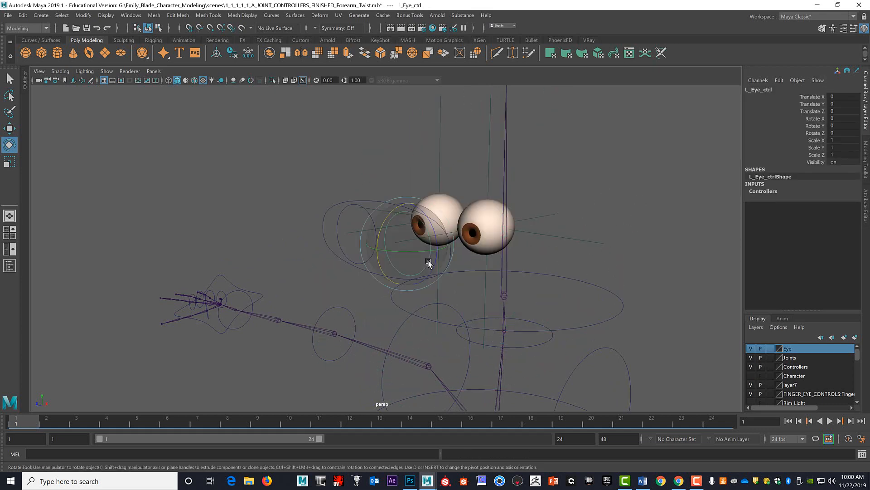
pyautogui.press('w')
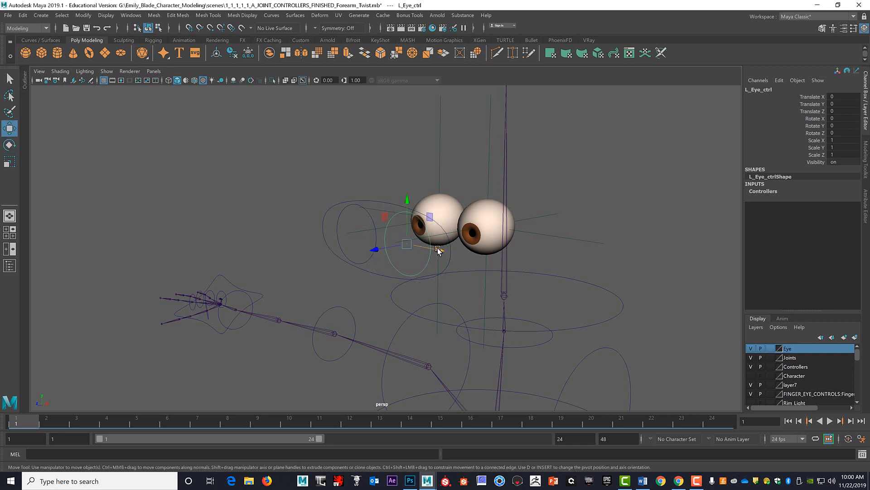
pyautogui.moveTo(437, 250); pyautogui.dragTo(465, 257)
pyautogui.hotkey('ctrl', 'z')
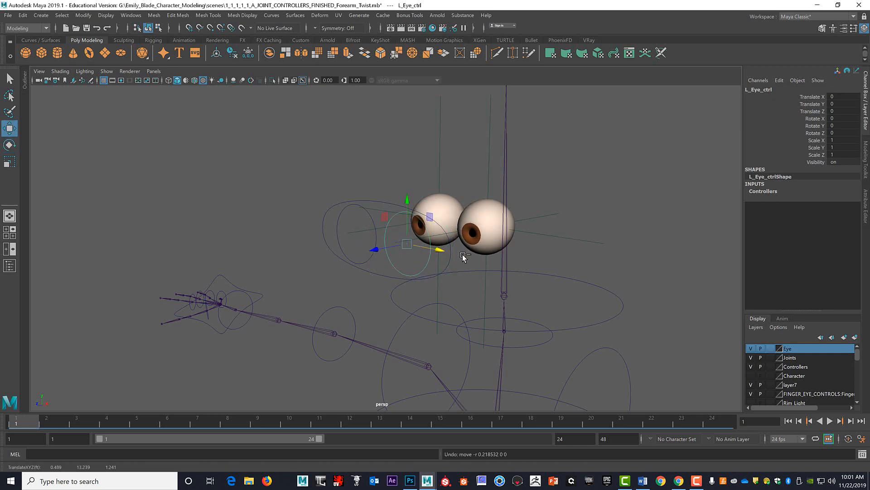
pyautogui.click(373, 224)
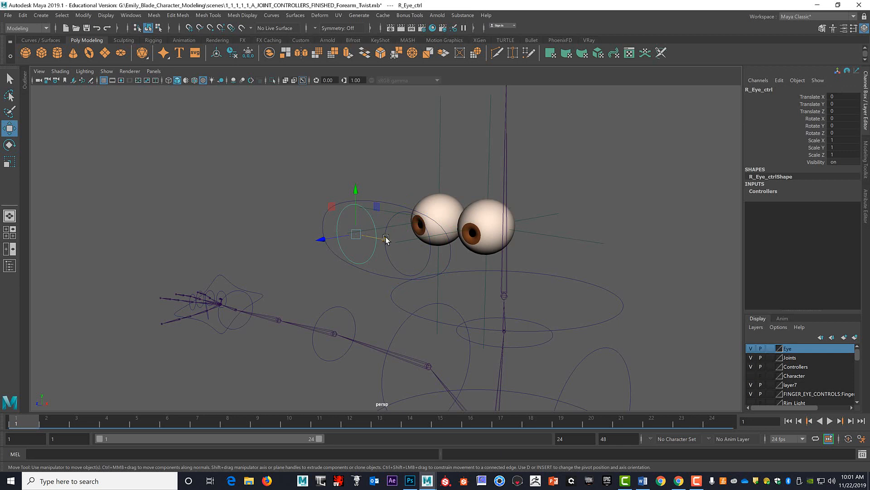
pyautogui.moveTo(393, 243); pyautogui.dragTo(411, 246)
pyautogui.hotkey('ctrl', 'z')
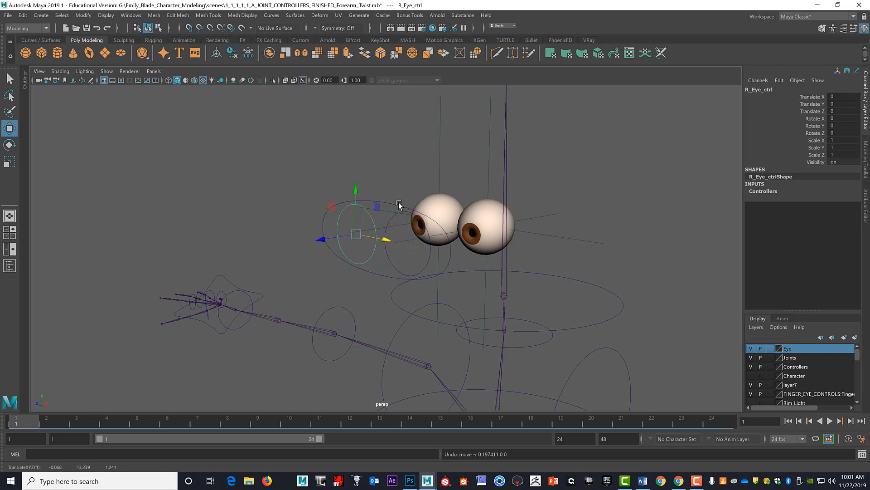
# Test both eyes together by moving Main_Eye_ctrl freely, about 0.26 in X, 0.43 in Y and -0.4 in Z, and undo the move.
pyautogui.click(404, 207)
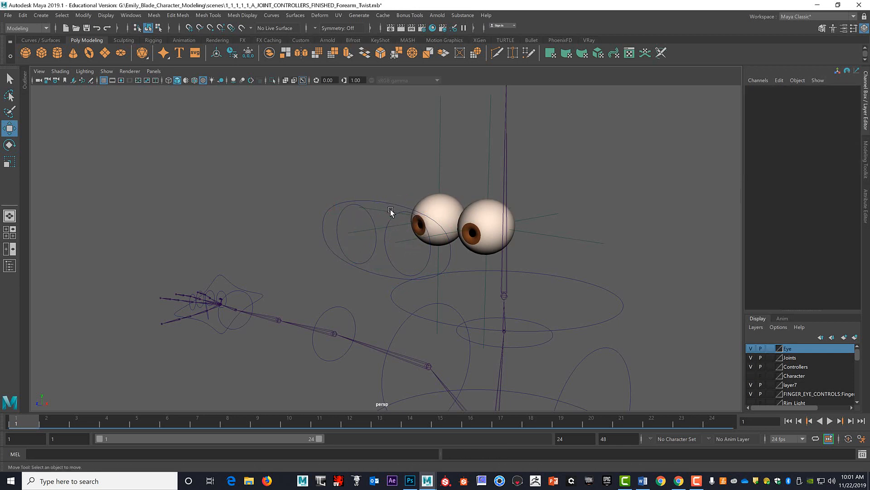
pyautogui.click(391, 205)
pyautogui.moveTo(384, 236); pyautogui.dragTo(443, 181)
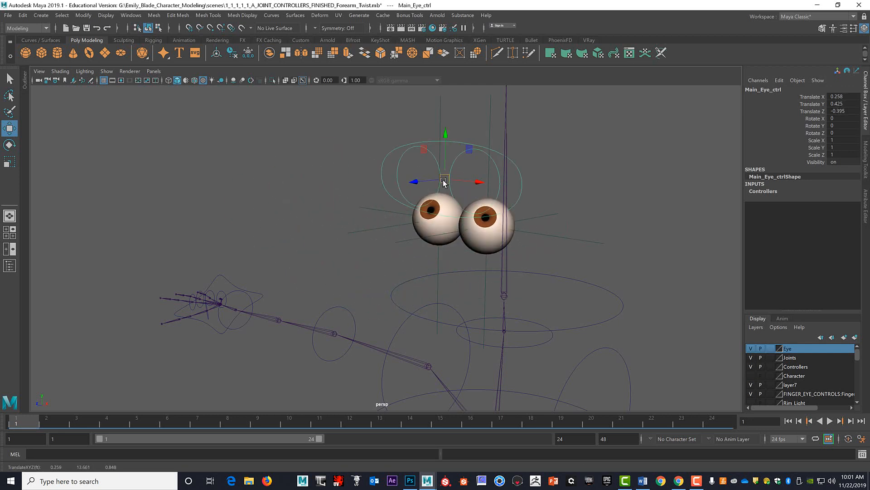
pyautogui.hotkey('ctrl', 'z')
pyautogui.hotkey('ctrl', 'z')
# Test the body hierarchy by moving COM_ctrl about -1.08 in Y, and undo the move.
pyautogui.scroll(-6, 587, 201)
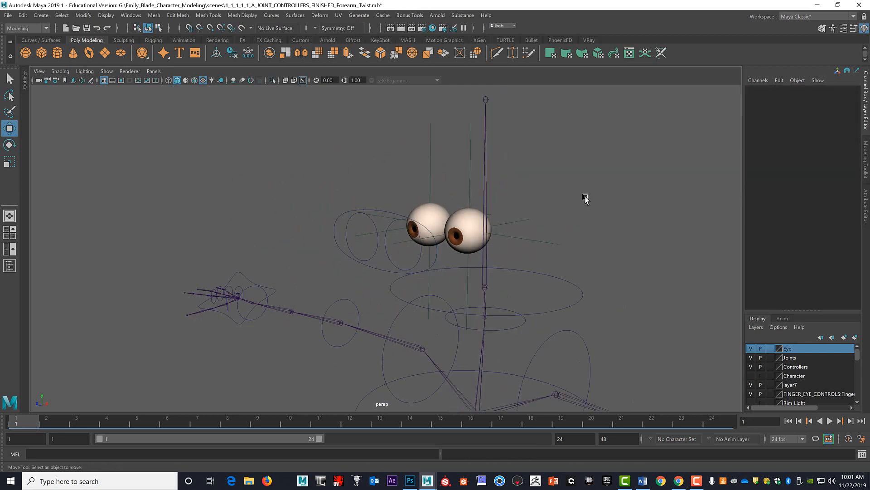
pyautogui.keyDown('alt'); pyautogui.moveTo(563, 249); pyautogui.dragTo(522, 191); pyautogui.keyUp('alt')
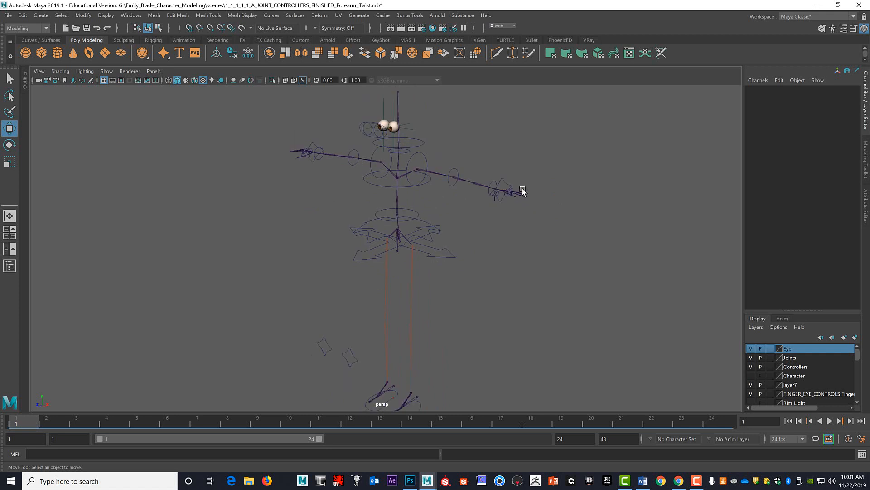
pyautogui.keyDown('alt'); pyautogui.moveTo(480, 246); pyautogui.dragTo(479, 228); pyautogui.keyUp('alt')
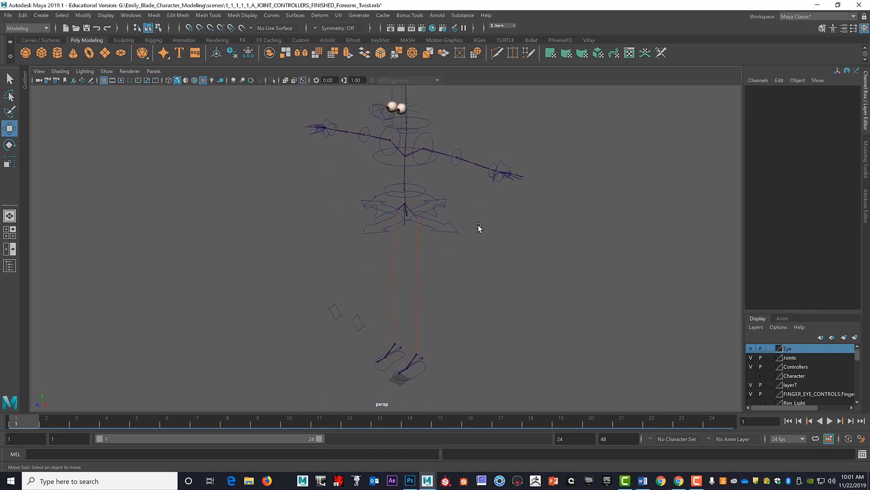
pyautogui.click(454, 228)
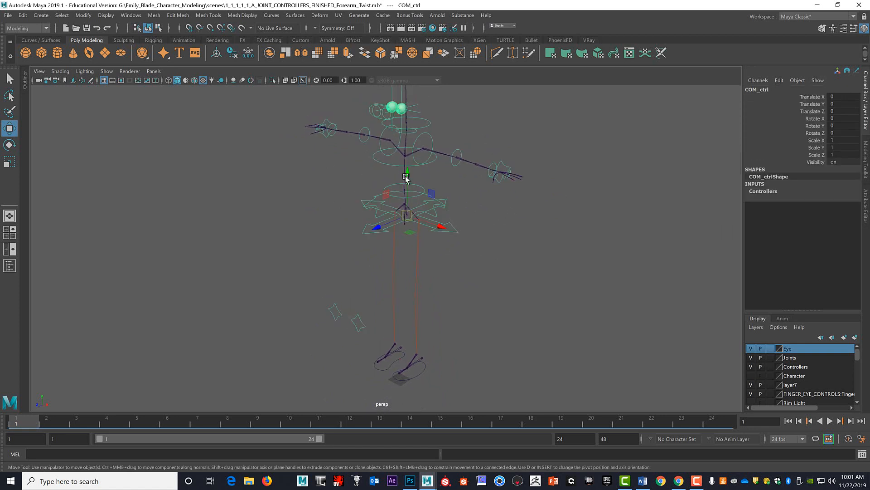
pyautogui.moveTo(407, 174); pyautogui.dragTo(412, 198)
pyautogui.hotkey('ctrl', 'z')
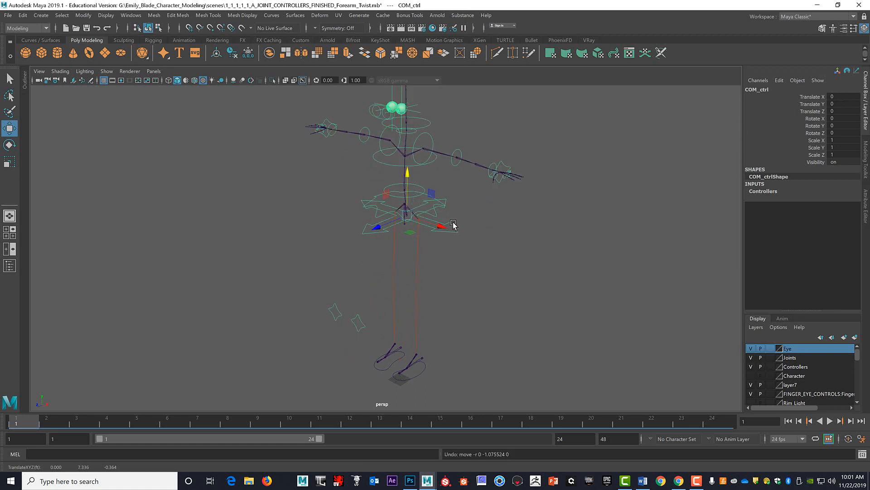
# Test the hip control by rotating Hip_ctrl, and undo the rotation and the selection.
pyautogui.click(447, 208)
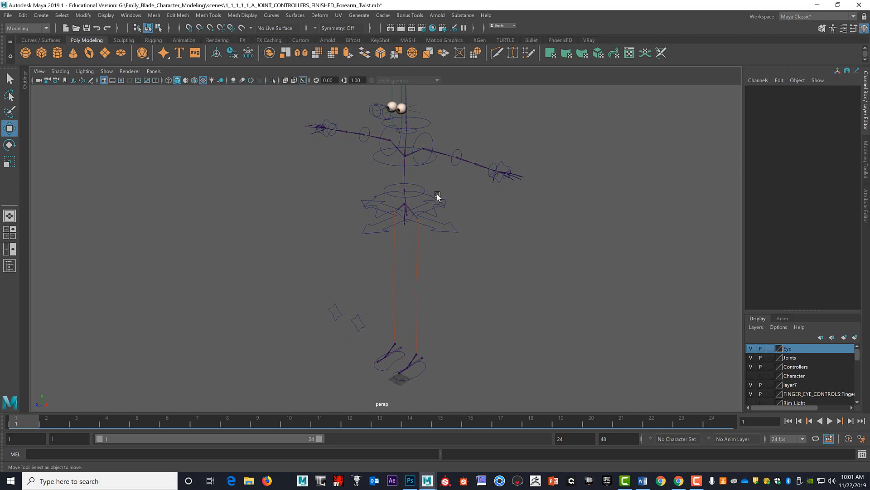
pyautogui.click(431, 198)
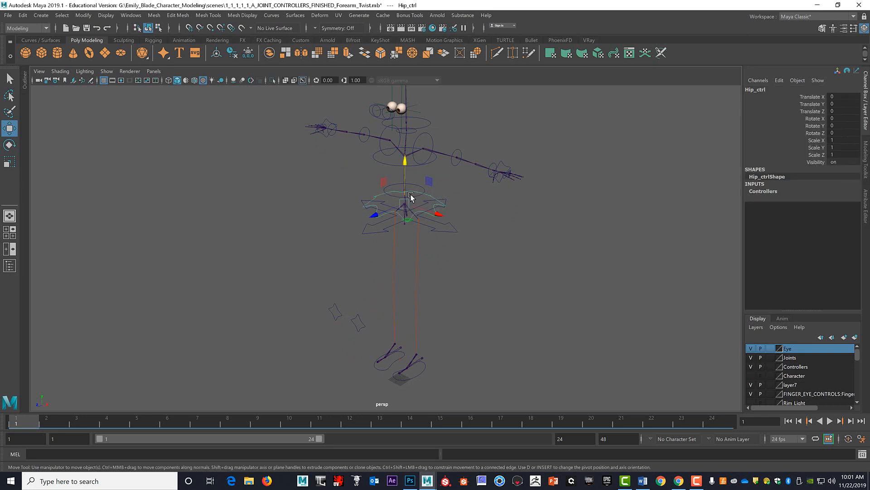
pyautogui.press('e')
pyautogui.moveTo(438, 199); pyautogui.dragTo(395, 172)
pyautogui.hotkey('ctrl', 'z')
pyautogui.hotkey('ctrl', 'z')
pyautogui.hotkey('ctrl', 'z')
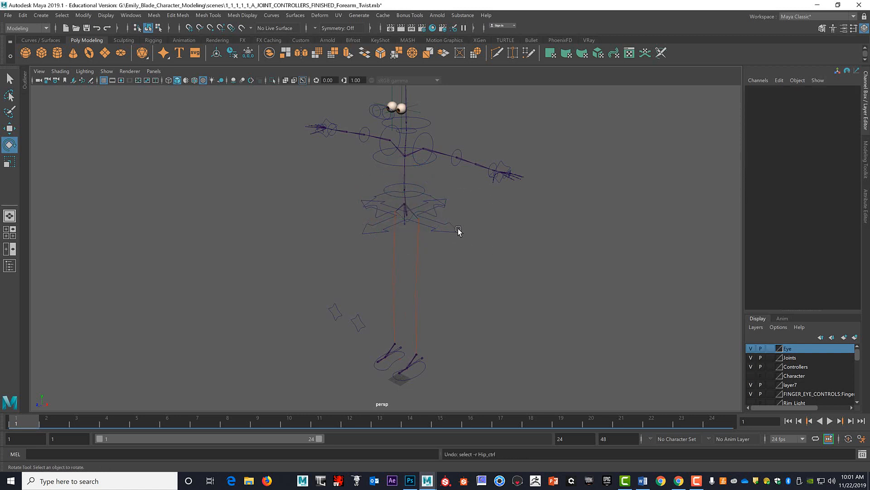
# Test COM_ctrl by moving it about 1.67 in Z and about 1.83 in Y, undoing each move, and deselect it.
pyautogui.click(431, 194)
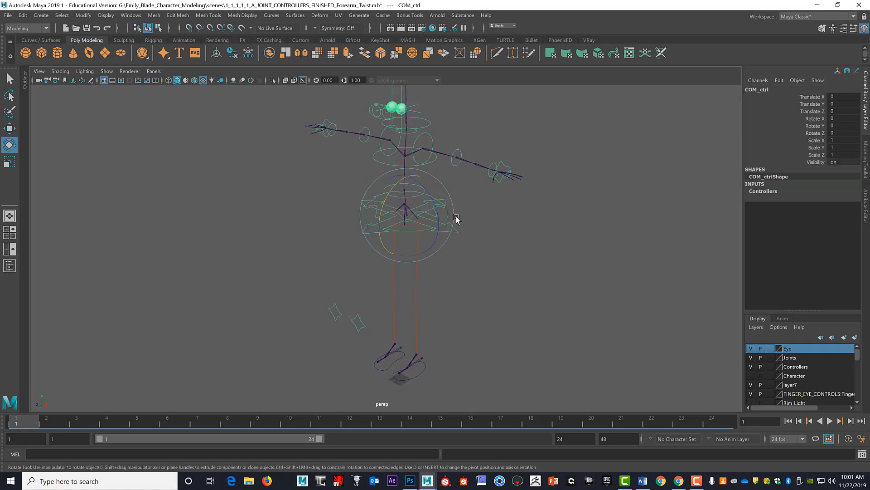
pyautogui.press('w')
pyautogui.moveTo(382, 233); pyautogui.dragTo(356, 247)
pyautogui.hotkey('ctrl', 'z')
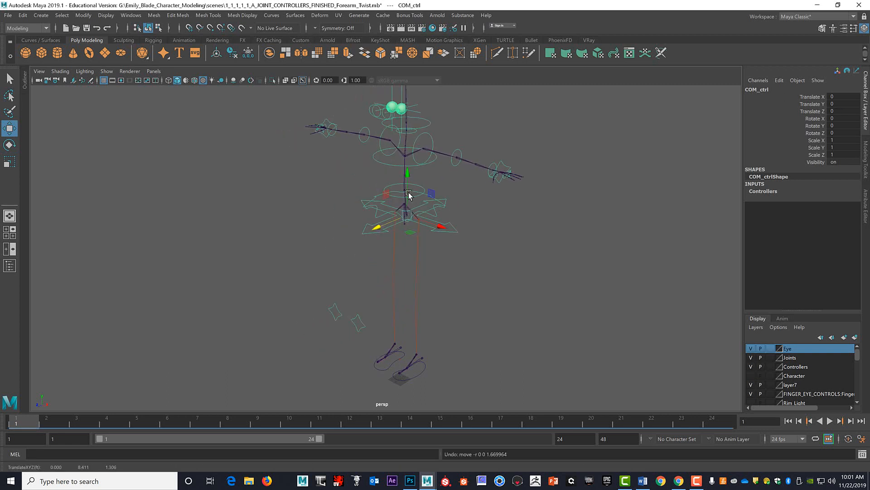
pyautogui.moveTo(409, 176); pyautogui.dragTo(410, 389)
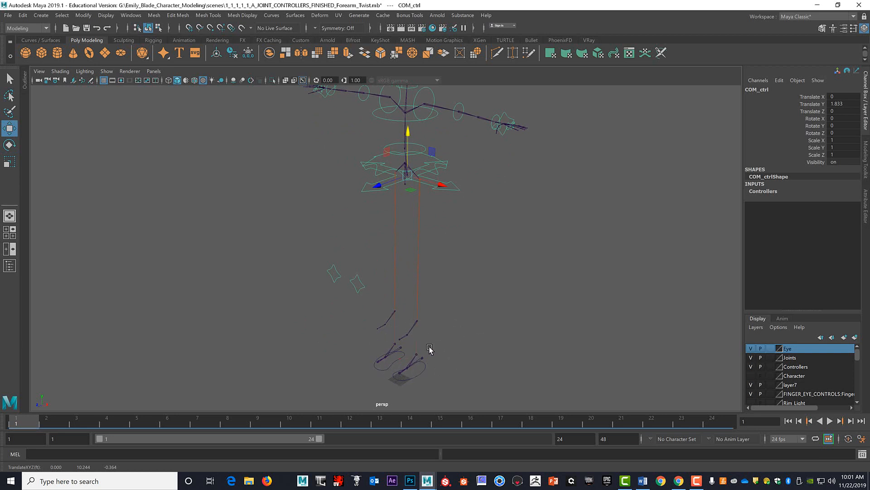
pyautogui.hotkey('ctrl', 'z')
pyautogui.click(484, 290)
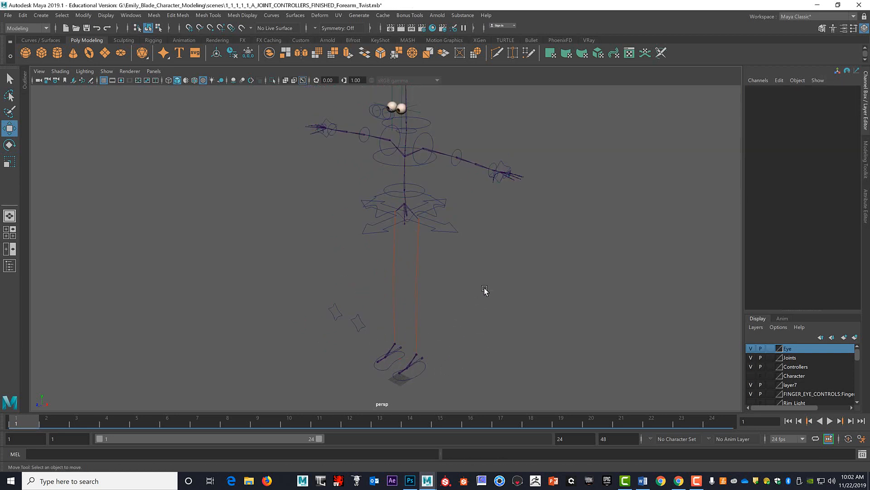
# Create a NURBS circle at the origin below the feet and scale it uniformly to about 3.99.
pyautogui.scroll(-1, 484, 290)
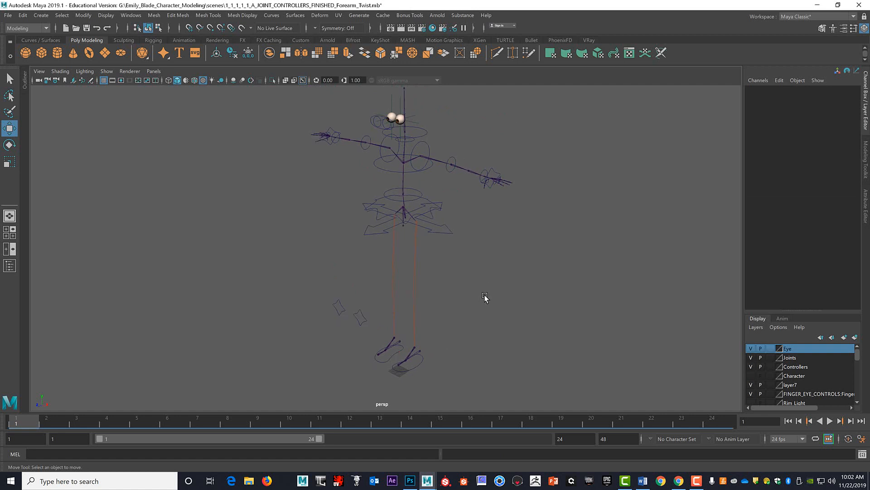
pyautogui.keyDown('alt'); pyautogui.moveTo(485, 296); pyautogui.dragTo(464, 295); pyautogui.keyUp('alt')
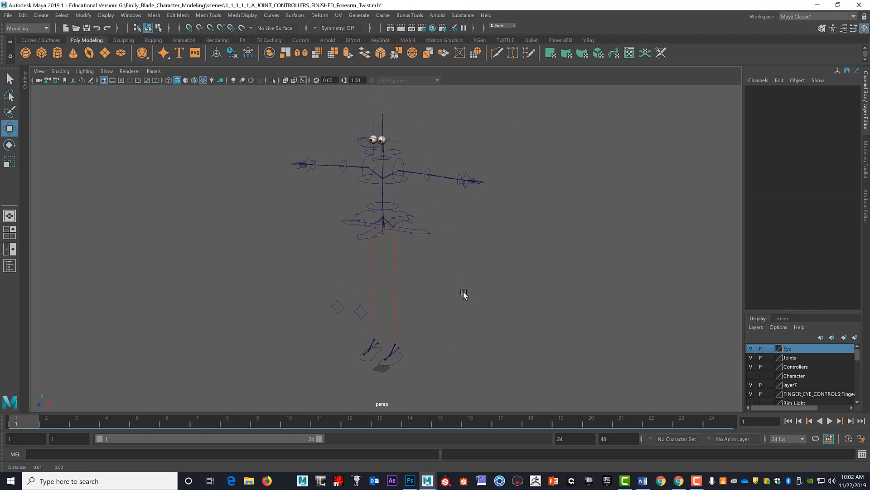
pyautogui.click(25, 40)
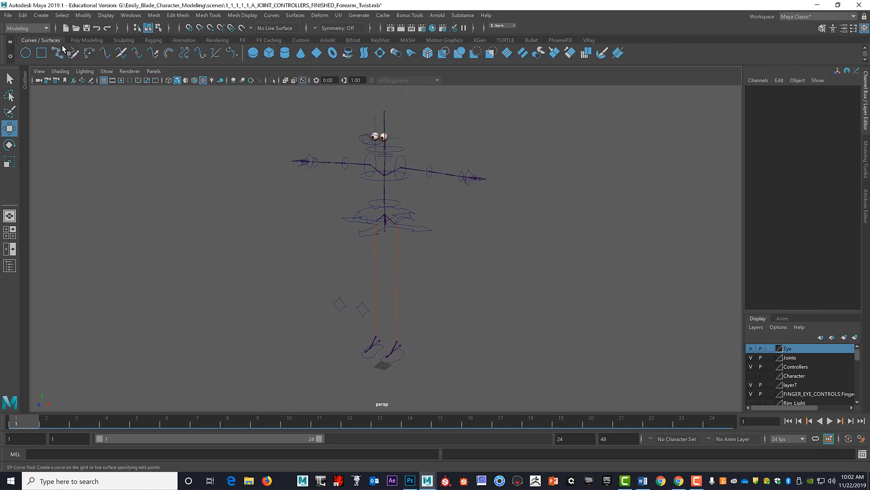
pyautogui.click(25, 53)
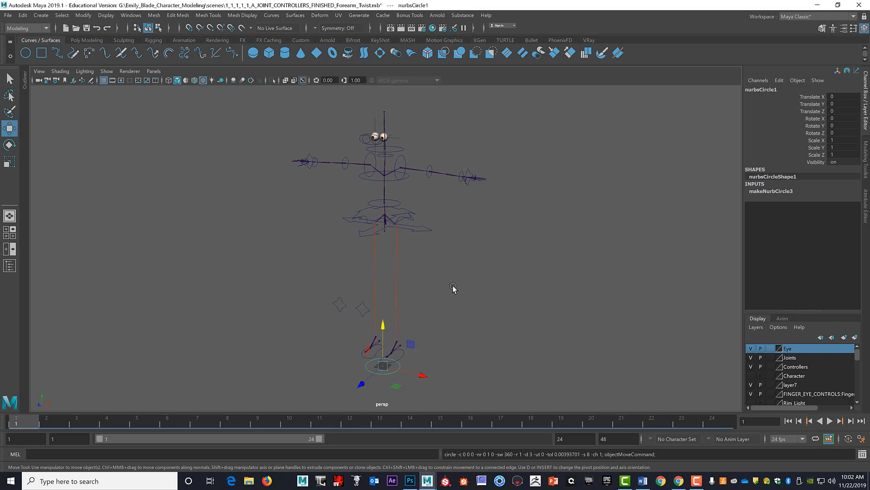
pyautogui.press('e')
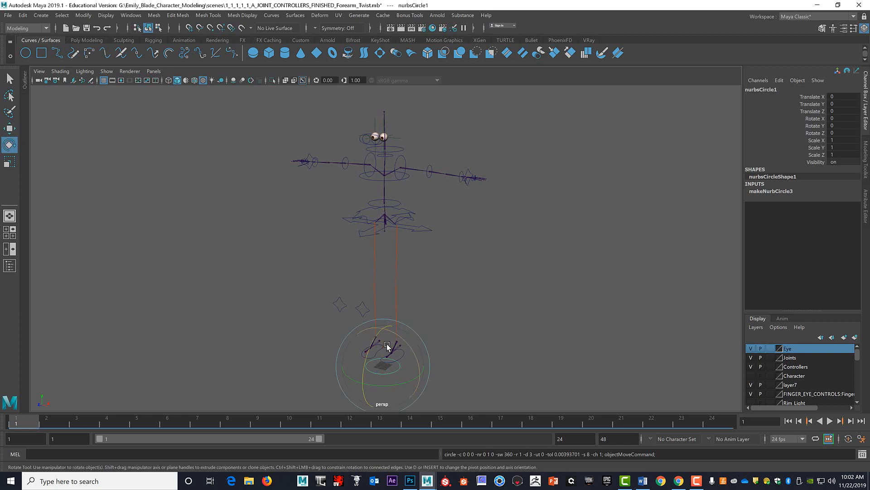
pyautogui.press('r')
pyautogui.moveTo(383, 365); pyautogui.dragTo(463, 365)
# Show the Character layer so the body mesh is displayed with the new circle.
pyautogui.keyDown('alt'); pyautogui.moveTo(466, 362); pyautogui.dragTo(457, 265, button='middle'); pyautogui.keyUp('alt')
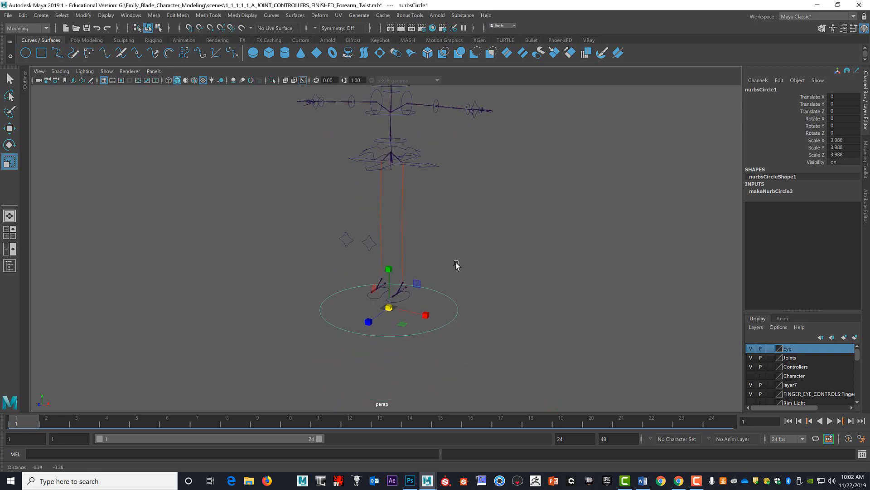
pyautogui.keyDown('alt'); pyautogui.moveTo(457, 266); pyautogui.dragTo(430, 312); pyautogui.keyUp('alt')
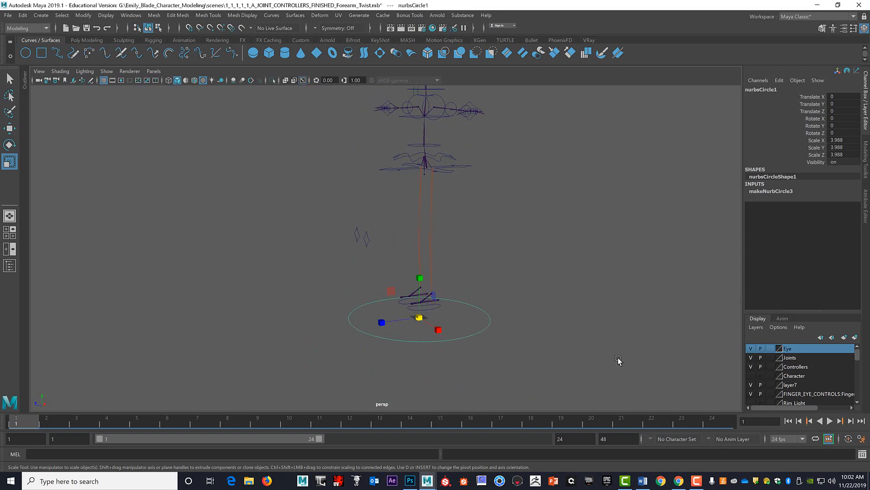
pyautogui.click(753, 376)
# In the side view, raise the circle to Translate Y 0.787 so it lines up with the soles of the shoes.
pyautogui.press('space')
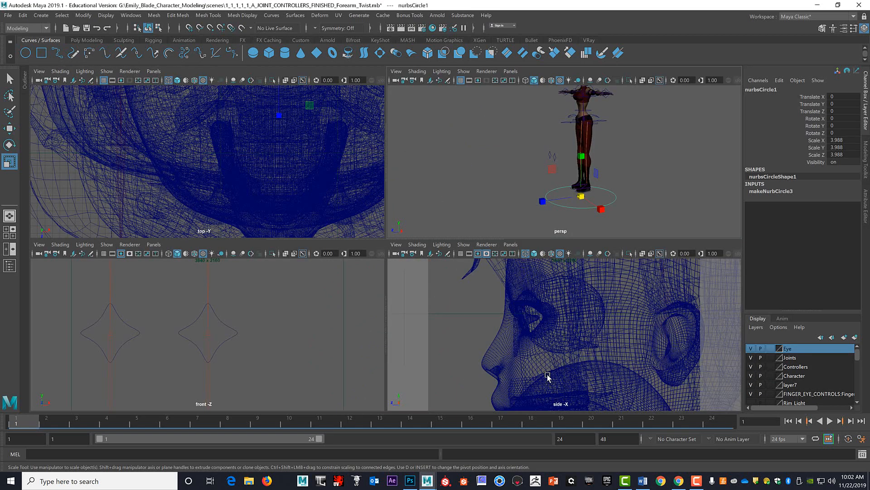
pyautogui.press('space')
pyautogui.scroll(-5, 550, 340)
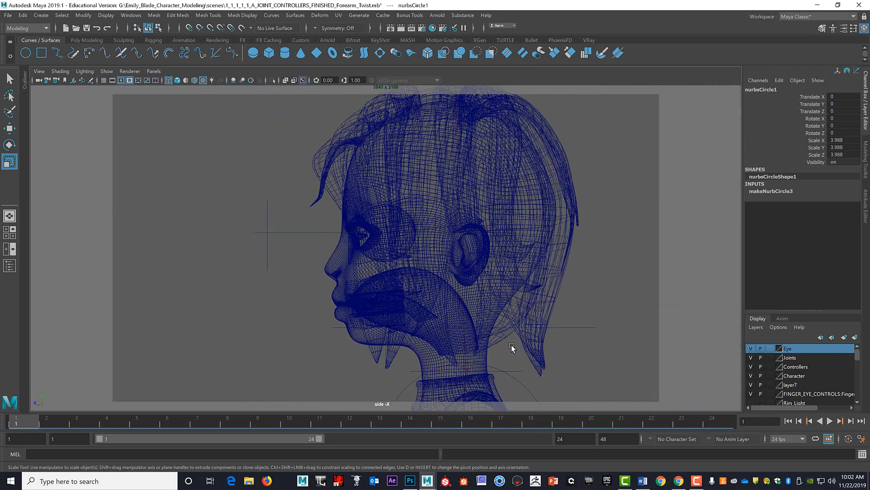
pyautogui.scroll(-10, 505, 346)
pyautogui.keyDown('alt'); pyautogui.moveTo(499, 346); pyautogui.dragTo(528, 153, button='middle'); pyautogui.keyUp('alt')
pyautogui.scroll(-3, 517, 181)
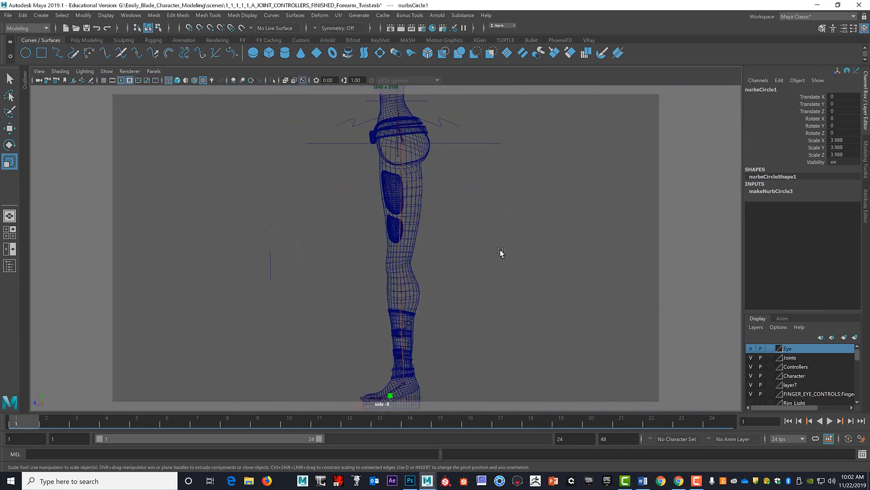
pyautogui.keyDown('alt'); pyautogui.moveTo(501, 252); pyautogui.dragTo(478, 218, button='middle'); pyautogui.keyUp('alt')
pyautogui.scroll(10, 480, 216)
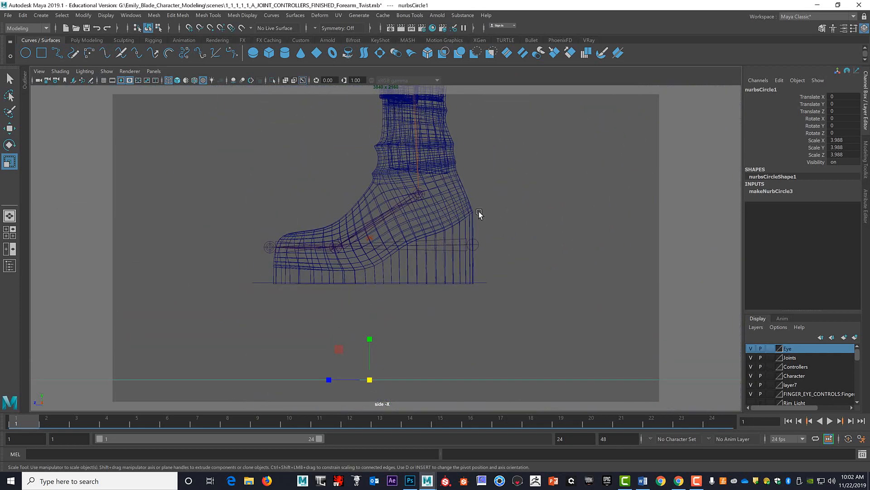
pyautogui.press('w')
pyautogui.moveTo(368, 339); pyautogui.dragTo(369, 242)
pyautogui.scroll(5, 369, 244)
pyautogui.scroll(2, 378, 245)
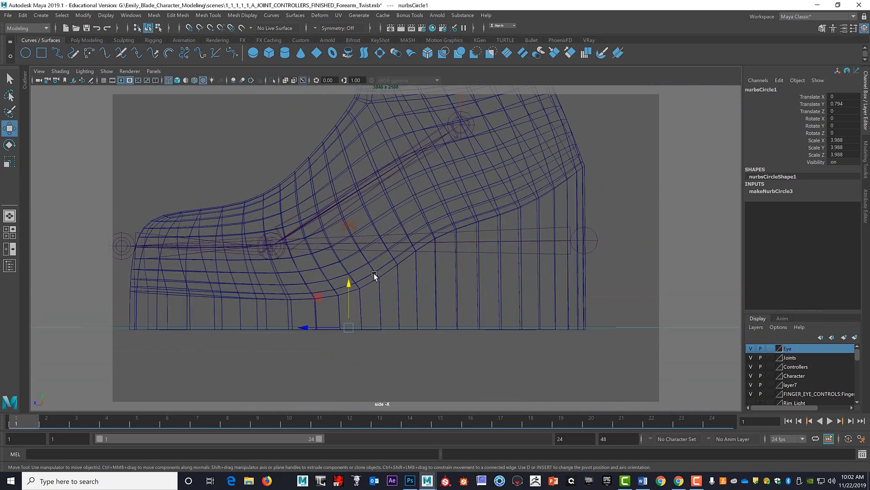
pyautogui.moveTo(350, 283); pyautogui.dragTo(350, 284)
pyautogui.scroll(-8, 396, 259)
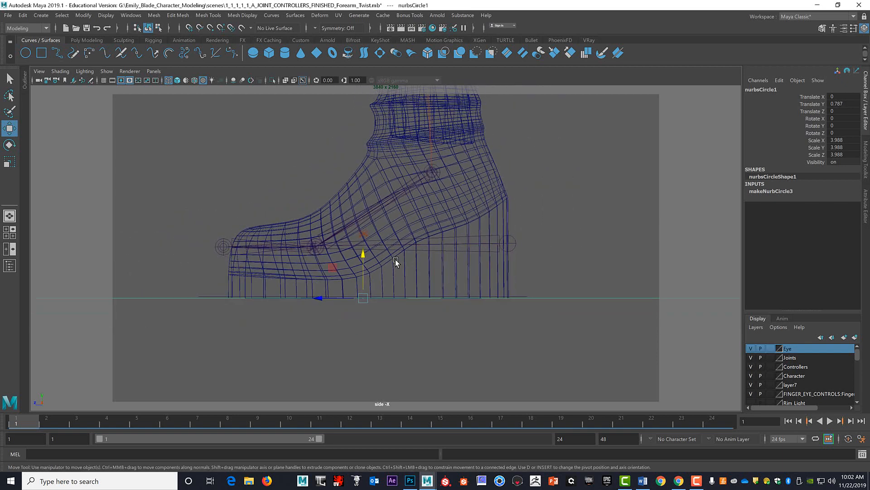
# Delete the foot circle's construction history and freeze its transformations.
pyautogui.press('space')
pyautogui.press('space')
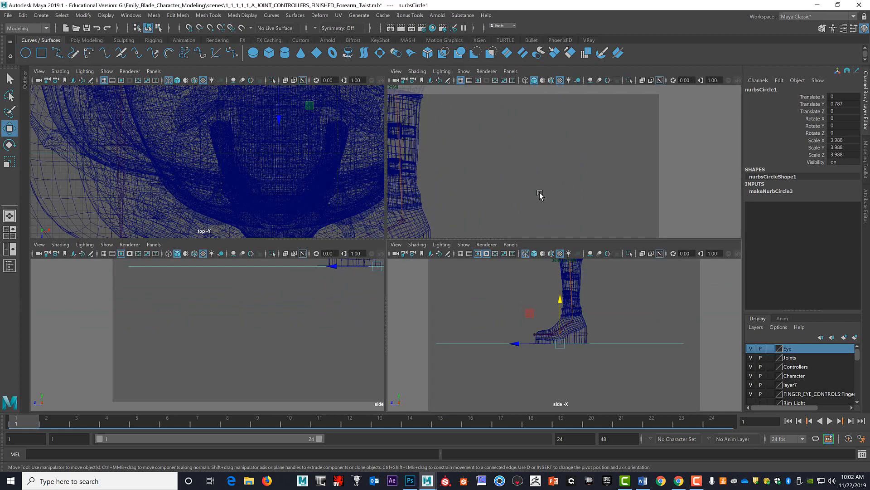
pyautogui.keyDown('alt'); pyautogui.moveTo(532, 228); pyautogui.dragTo(530, 245); pyautogui.keyUp('alt')
pyautogui.keyDown('alt'); pyautogui.moveTo(530, 245); pyautogui.dragTo(526, 289, button='middle'); pyautogui.keyUp('alt')
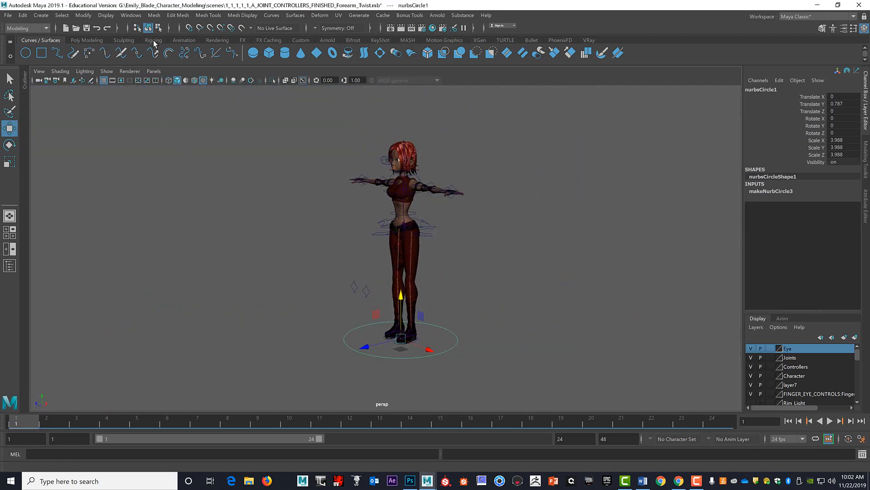
pyautogui.click(86, 39)
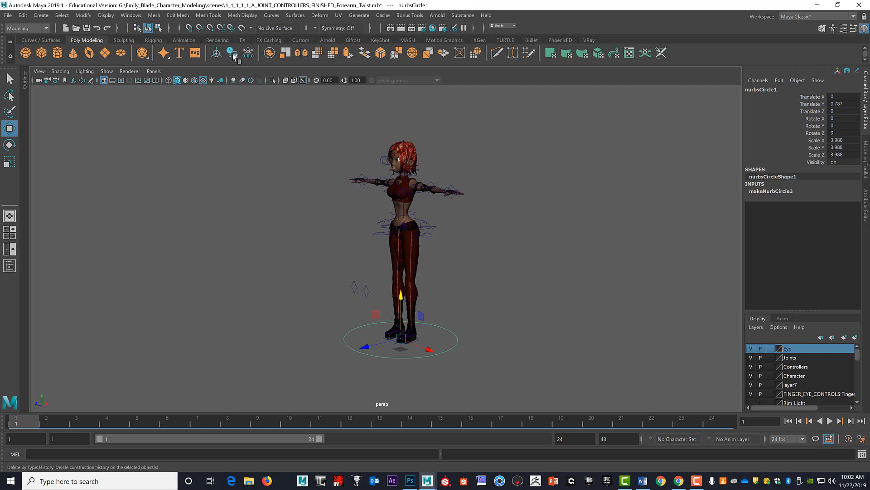
pyautogui.click(23, 15)
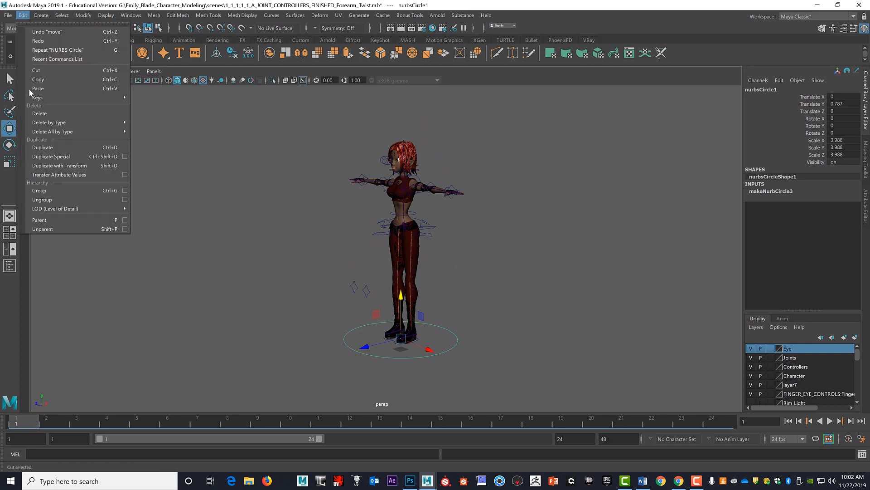
pyautogui.moveTo(50, 131)
pyautogui.click(148, 129)
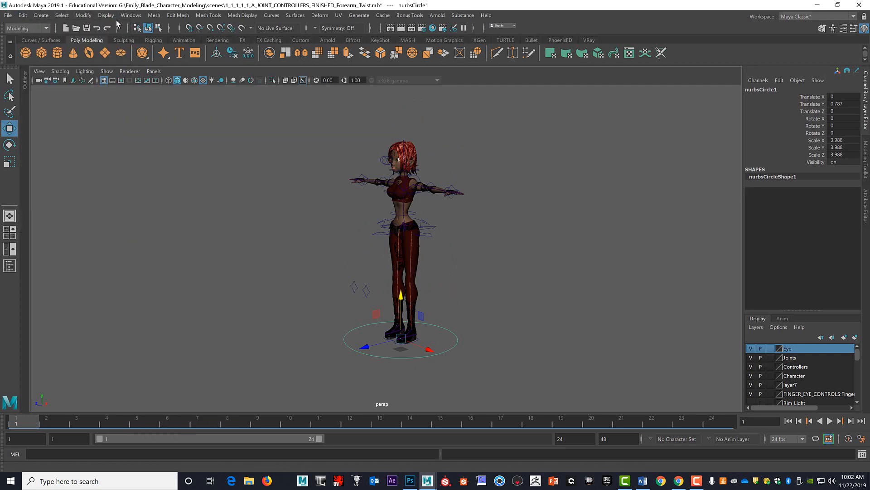
pyautogui.click(84, 15)
pyautogui.click(107, 57)
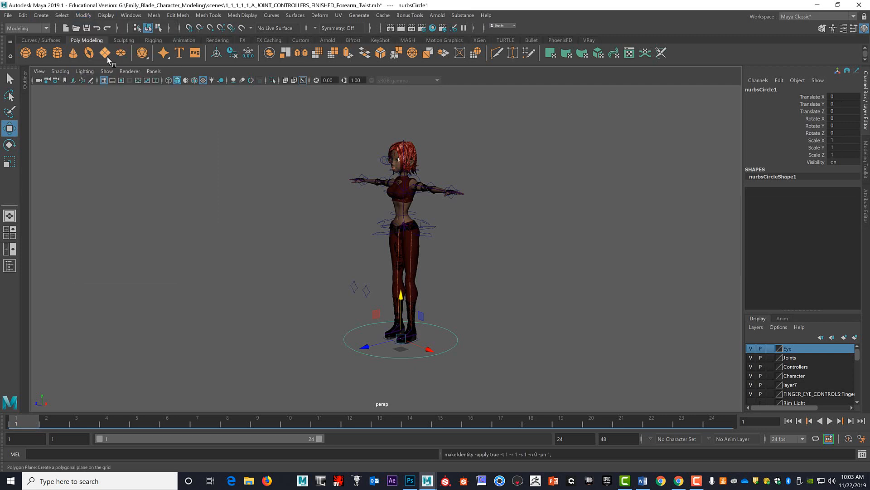
# Open the Outliner and widen it until the full node names can be read.
pyautogui.scroll(8, 503, 254)
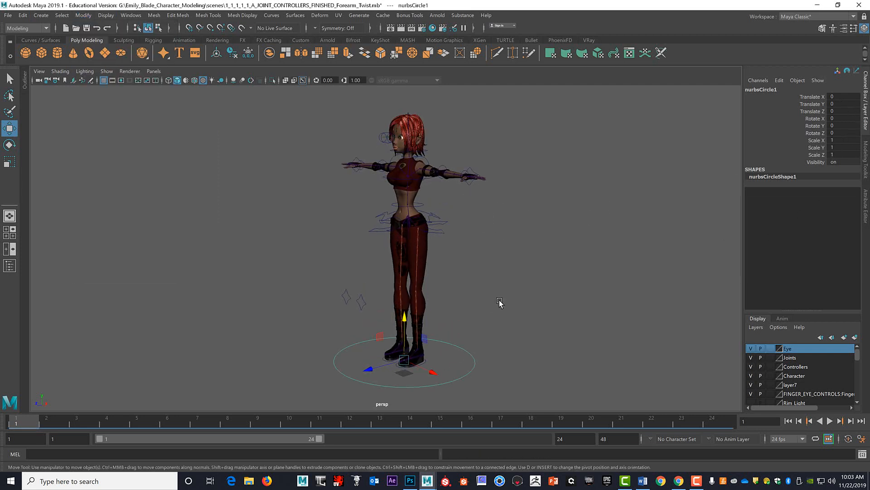
pyautogui.scroll(-8, 500, 244)
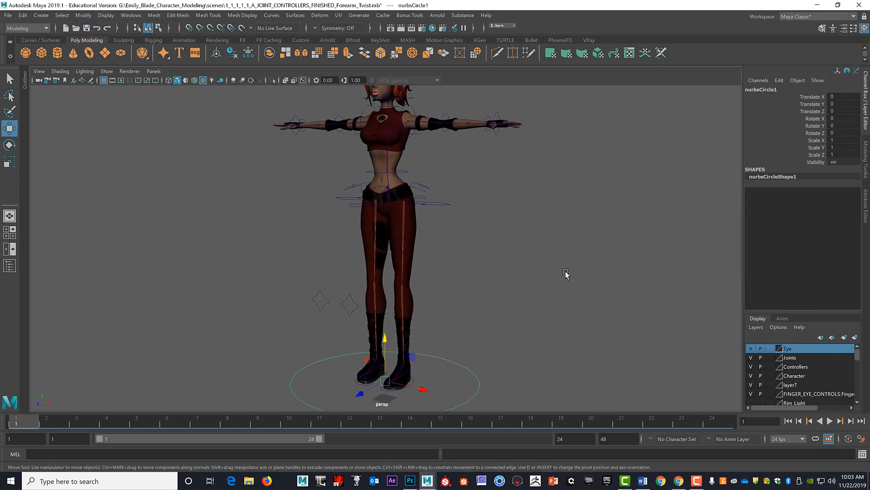
pyautogui.keyDown('alt'); pyautogui.moveTo(504, 268); pyautogui.dragTo(497, 272, button='middle'); pyautogui.keyUp('alt')
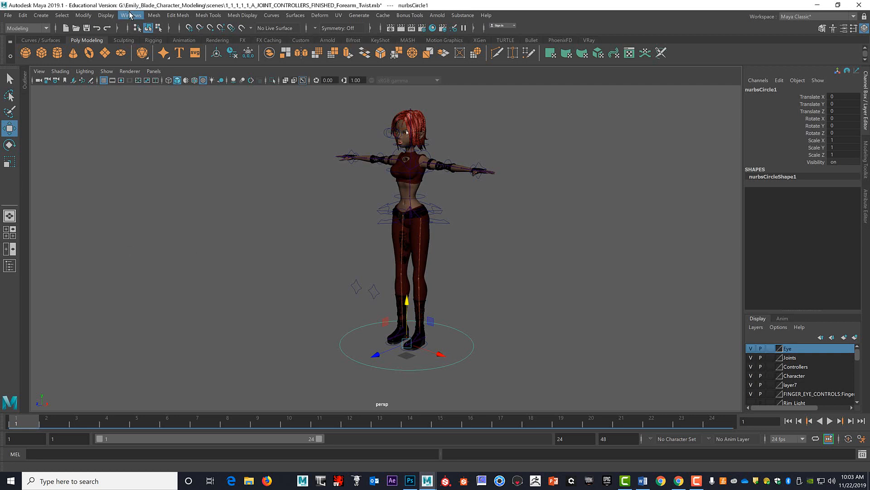
pyautogui.click(129, 15)
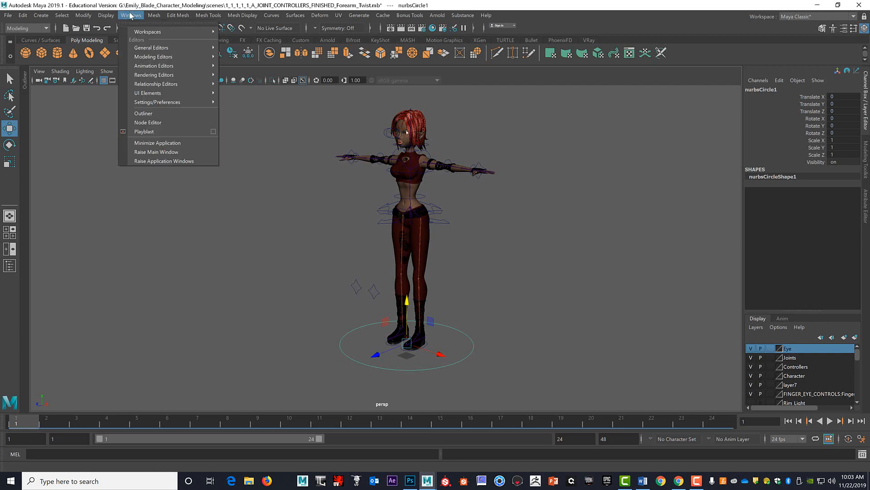
pyautogui.click(152, 112)
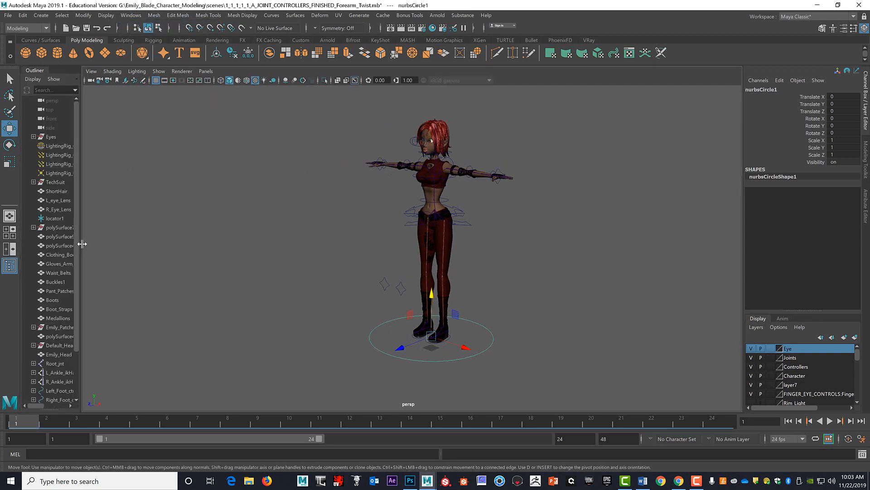
pyautogui.moveTo(81, 243); pyautogui.dragTo(194, 246)
pyautogui.scroll(-3, 146, 258)
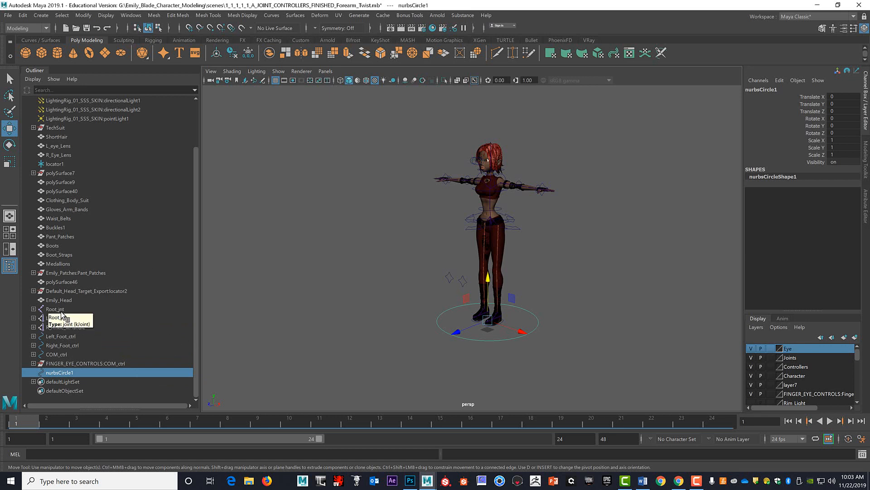
pyautogui.click(96, 310)
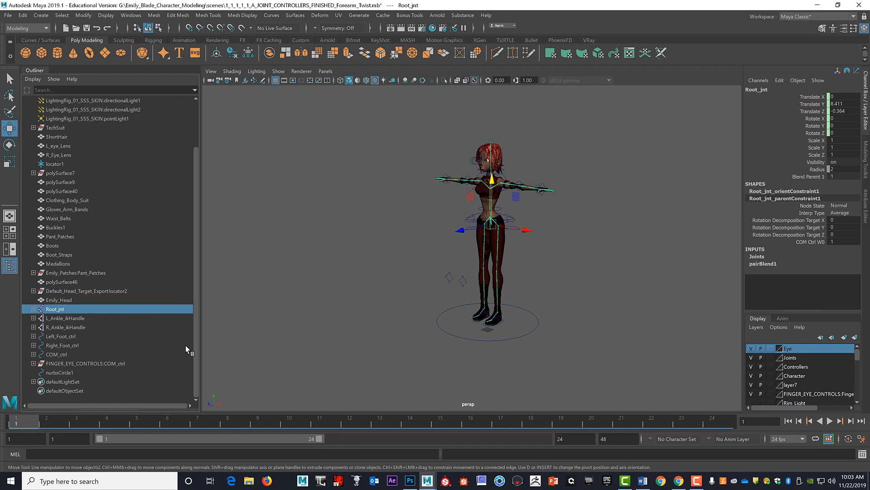
pyautogui.keyDown('ctrl'); pyautogui.click(61, 336); pyautogui.keyUp('ctrl')
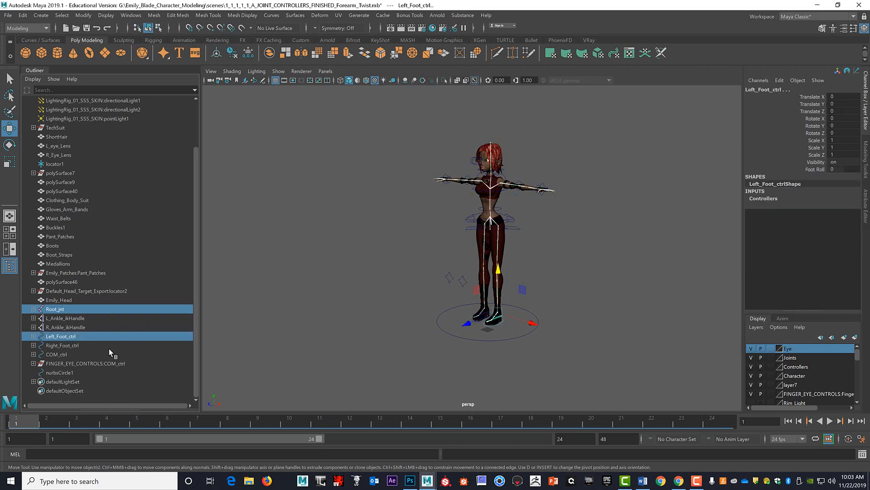
pyautogui.keyDown('ctrl'); pyautogui.click(77, 345); pyautogui.keyUp('ctrl')
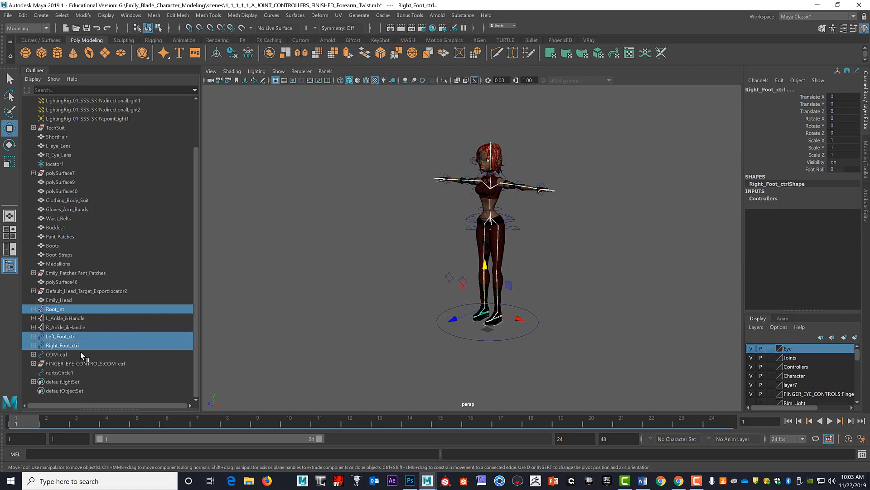
pyautogui.keyDown('ctrl'); pyautogui.click(66, 355); pyautogui.keyUp('ctrl')
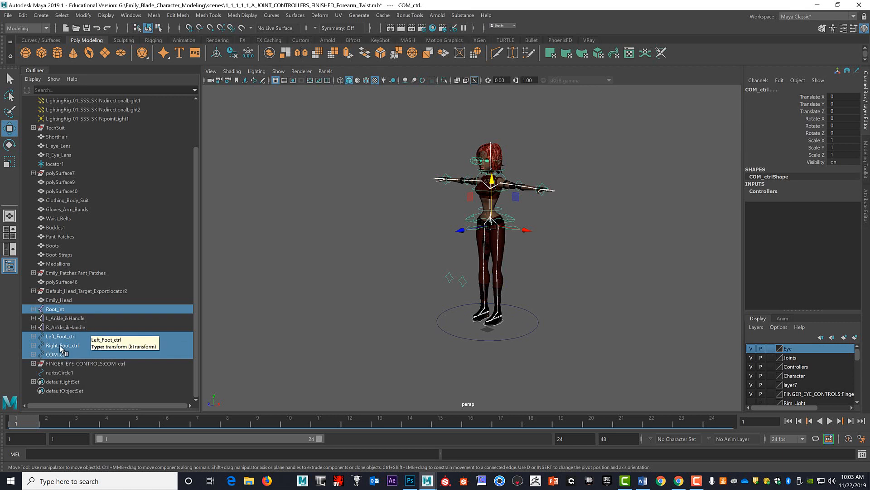
# Rename the foot circle nurbsCircle1 as Global_ctrl.
pyautogui.doubleClick(68, 372)
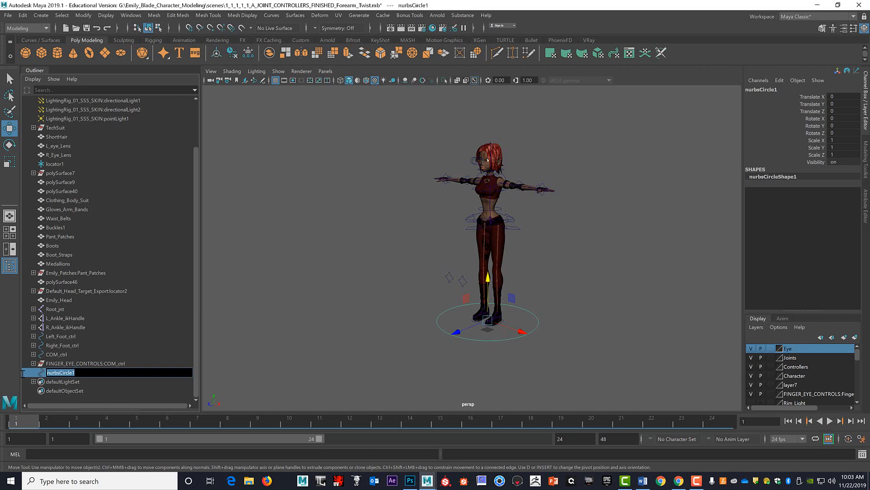
pyautogui.write('Global_ctrl')
pyautogui.press('Return')
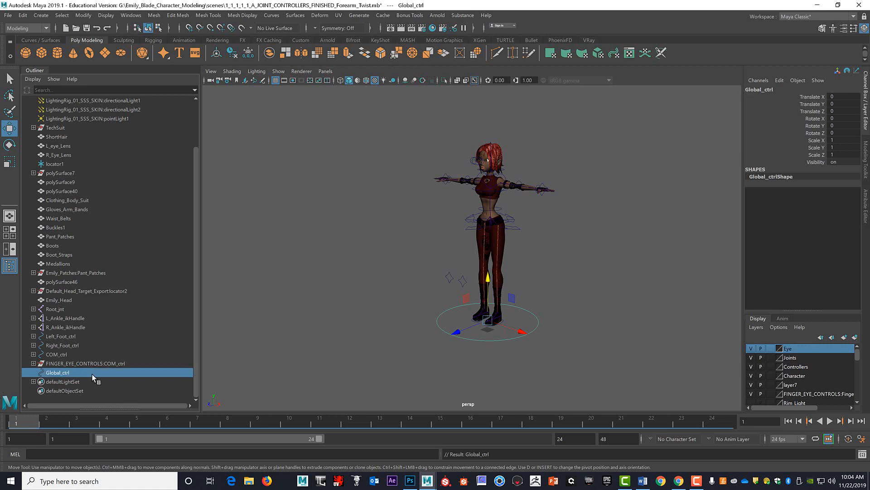
pyautogui.doubleClick(74, 375)
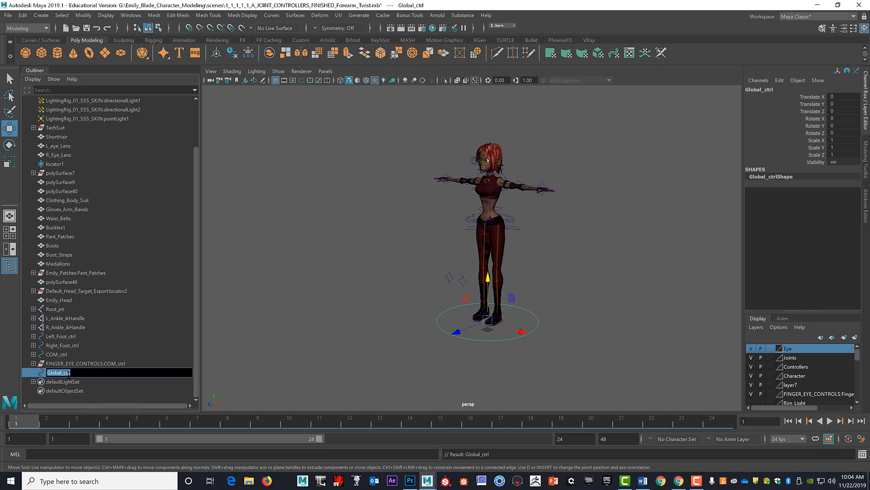
pyautogui.click(76, 375)
# Parent Root_jnt, Left_Foot_ctrl, Right_Foot_ctrl and COM_ctrl under Global_ctrl, expand its hierarchy and clear the selection.
pyautogui.click(53, 309)
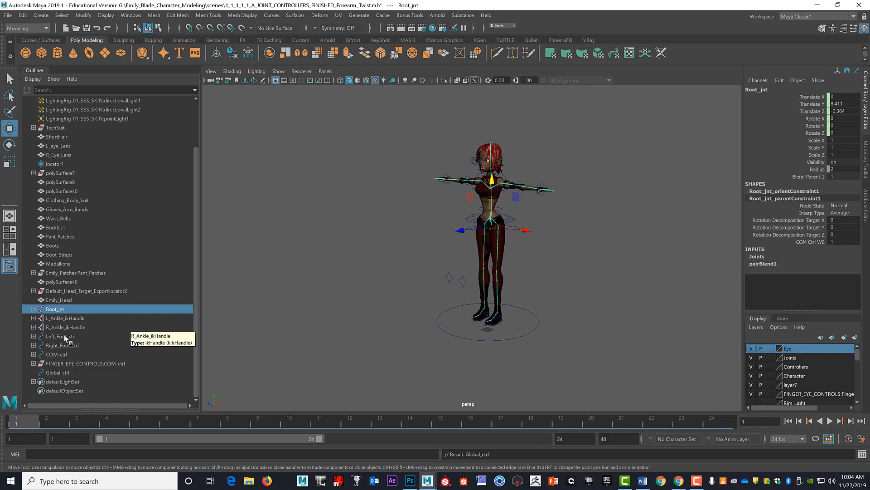
pyautogui.keyDown('ctrl'); pyautogui.click(83, 336); pyautogui.keyUp('ctrl')
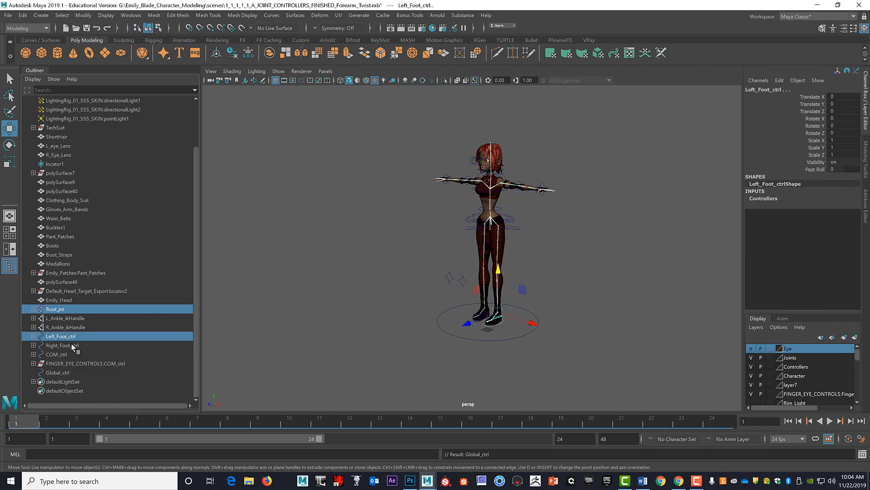
pyautogui.keyDown('ctrl'); pyautogui.click(69, 345); pyautogui.keyUp('ctrl')
pyautogui.keyDown('ctrl'); pyautogui.click(61, 355); pyautogui.keyUp('ctrl')
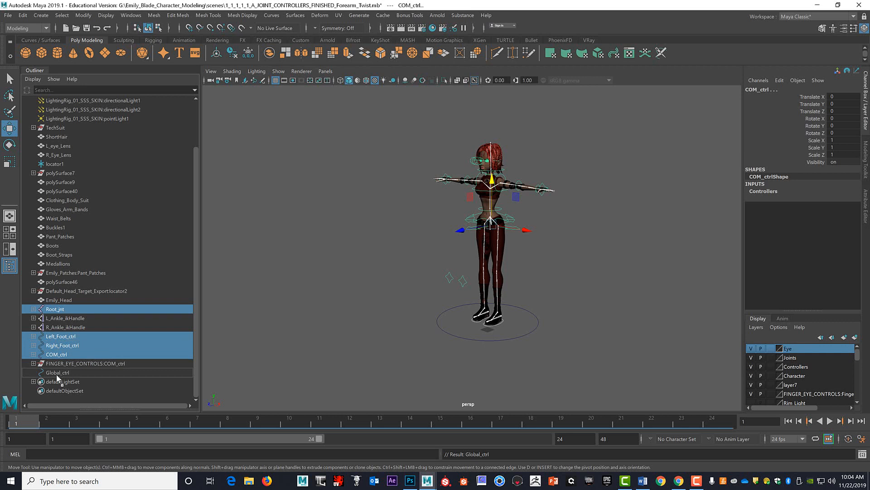
pyautogui.press('p')
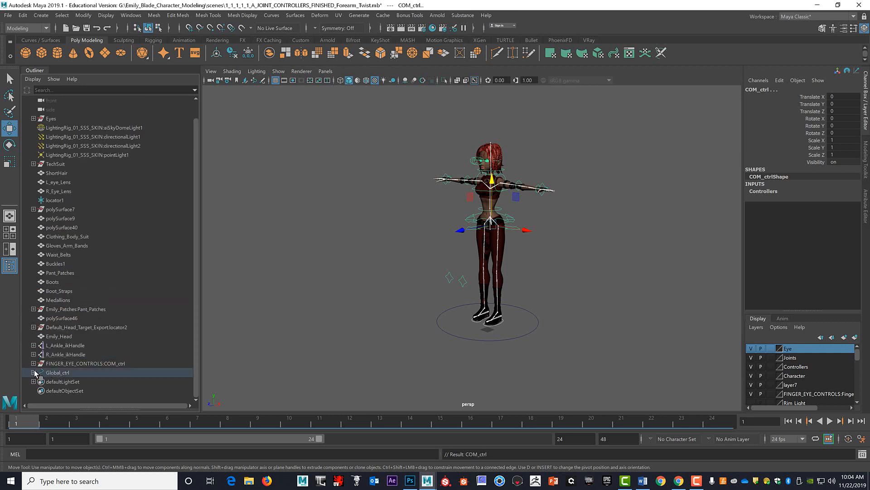
pyautogui.click(33, 373)
pyautogui.scroll(-2, 107, 367)
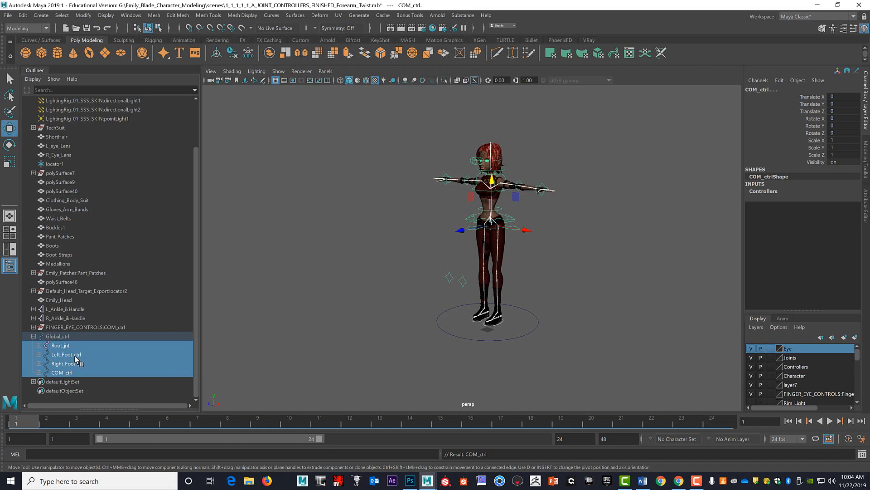
pyautogui.click(551, 350)
# Check the hierarchy under Global_ctrl by selecting Root_jnt, both foot controls and COM_ctrl in turn, finishing with Global_ctrl selected.
pyautogui.scroll(5, 499, 351)
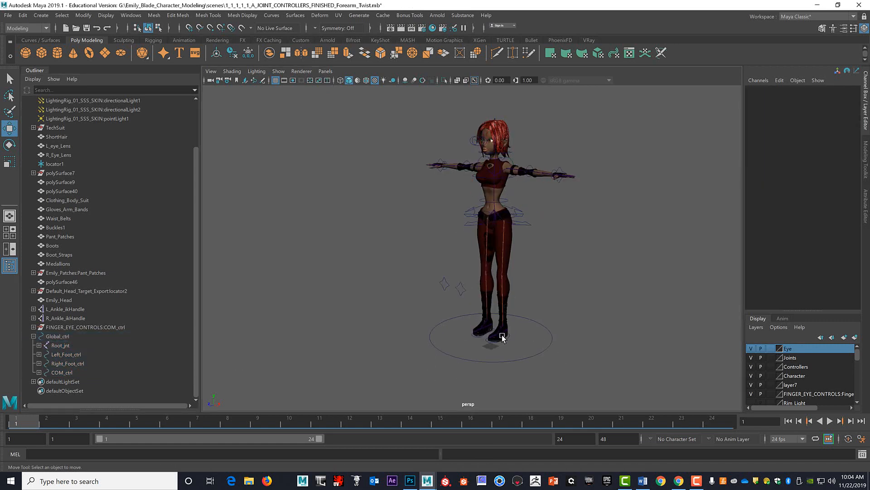
pyautogui.click(516, 358)
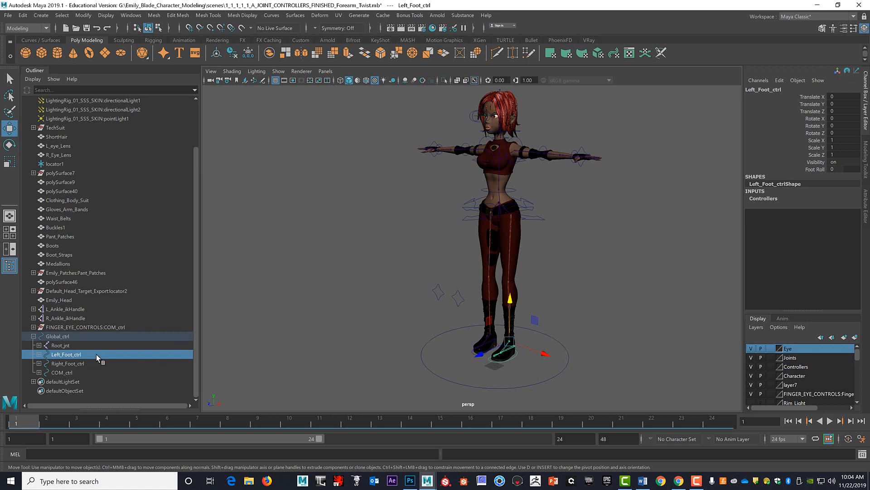
pyautogui.click(61, 345)
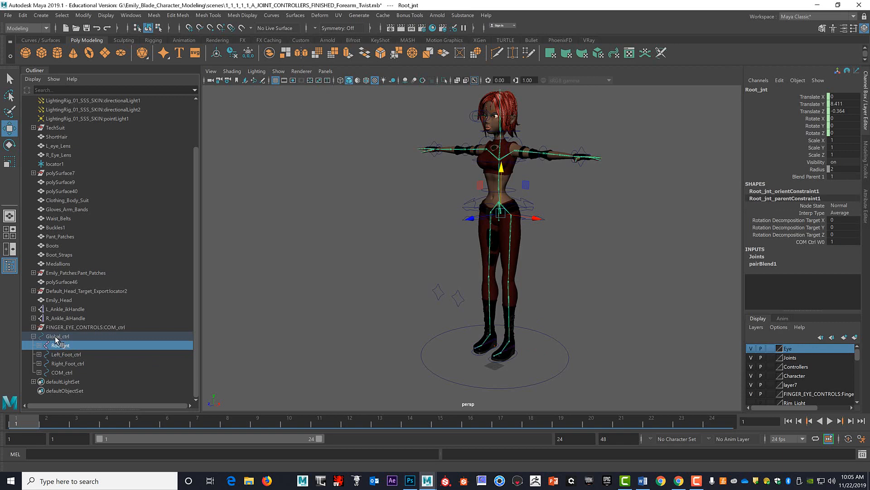
pyautogui.click(71, 354)
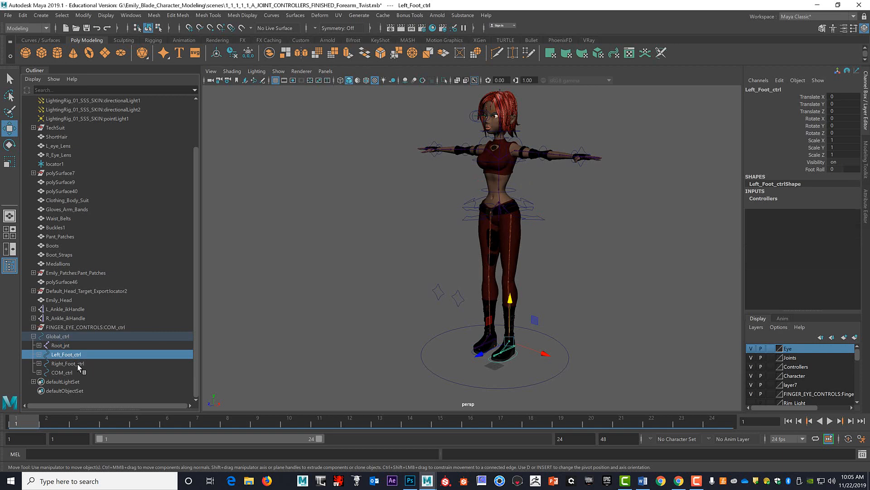
pyautogui.click(78, 364)
pyautogui.click(78, 371)
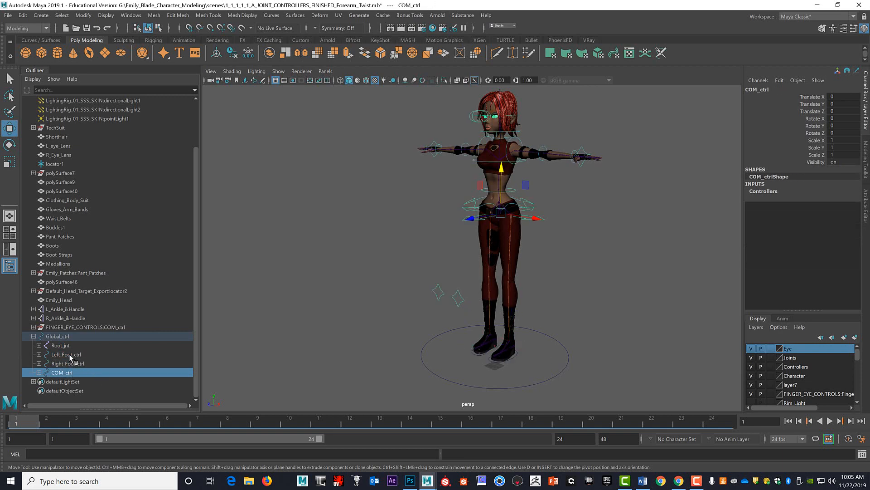
pyautogui.click(73, 336)
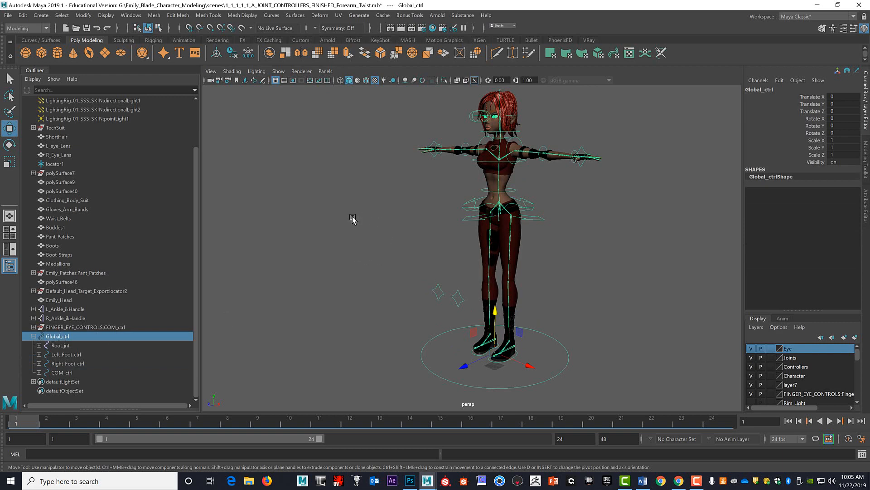
# Test Global_ctrl by scaling it uniformly to about 1.76.
pyautogui.scroll(-3, 608, 274)
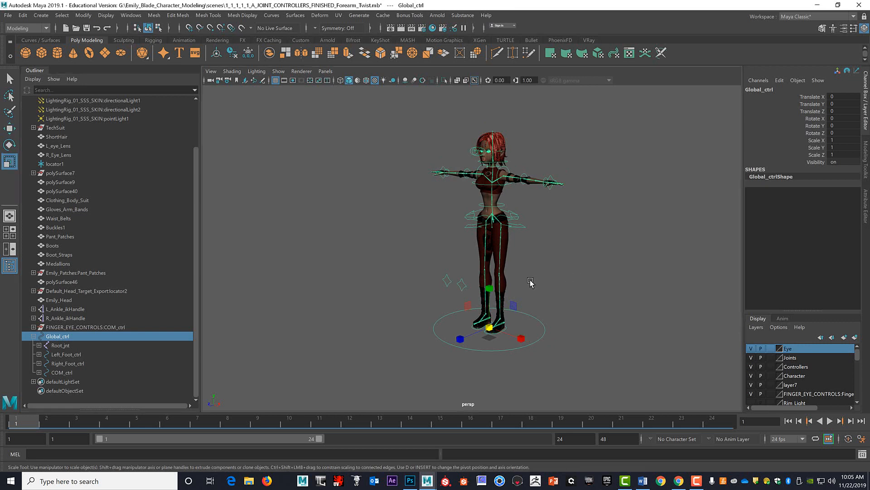
pyautogui.press('e')
pyautogui.press('r')
pyautogui.moveTo(490, 329); pyautogui.dragTo(616, 326)
pyautogui.scroll(-5, 615, 326)
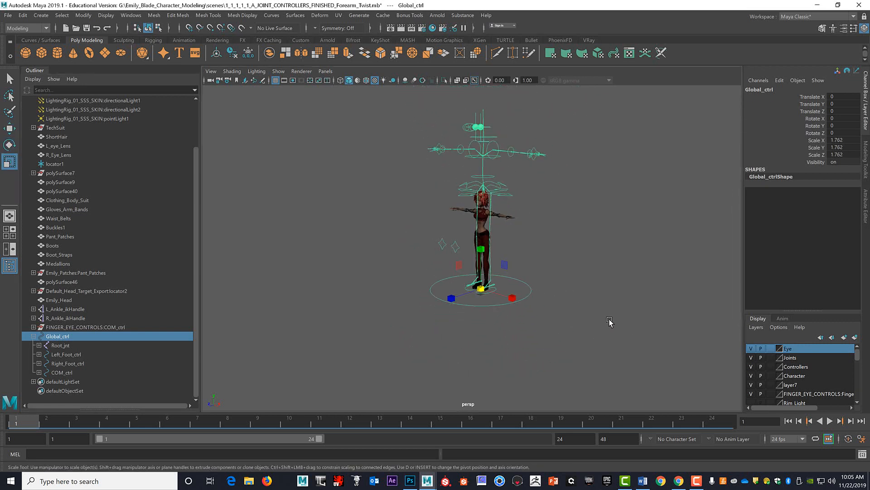
# Test Global_ctrl by rotating it about 3.73 degrees in X and moving it to about 10.71 in Z.
pyautogui.press('e')
pyautogui.moveTo(497, 277); pyautogui.dragTo(466, 254)
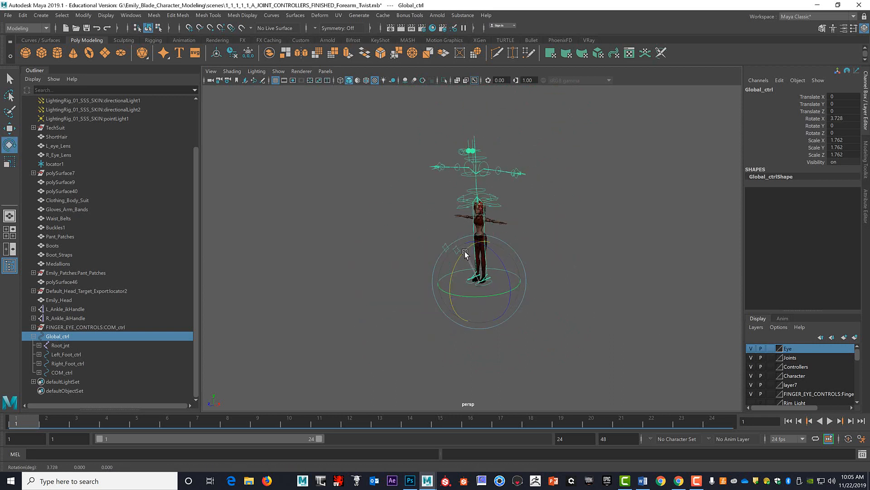
pyautogui.press('w')
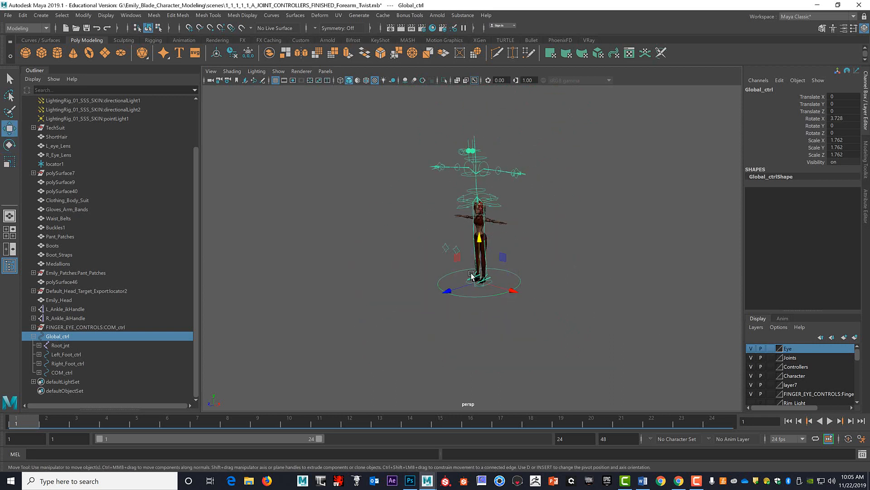
pyautogui.moveTo(446, 292); pyautogui.dragTo(405, 316)
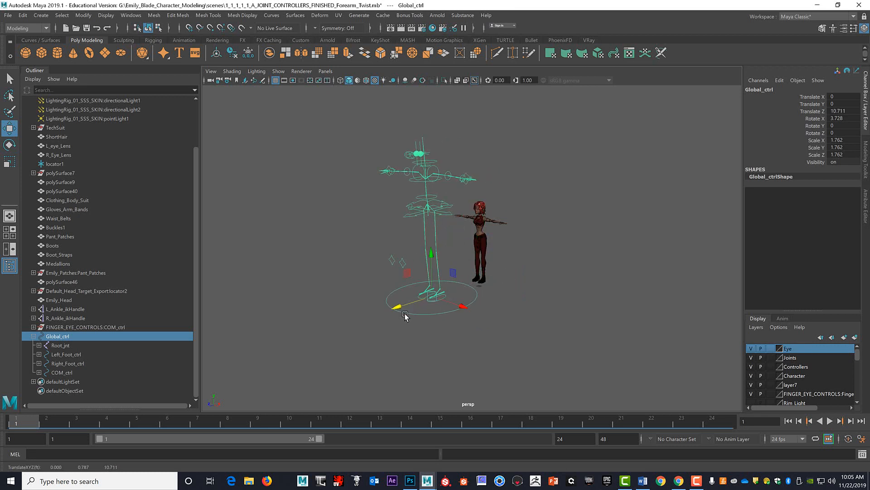
# Undo the test move, rotation and scaling of Global_ctrl and select the Global_ctrl circle again.
pyautogui.hotkey('ctrl', 'z')
pyautogui.hotkey('ctrl', 'z')
pyautogui.hotkey('ctrl', 'z')
pyautogui.hotkey('ctrl', 'z')
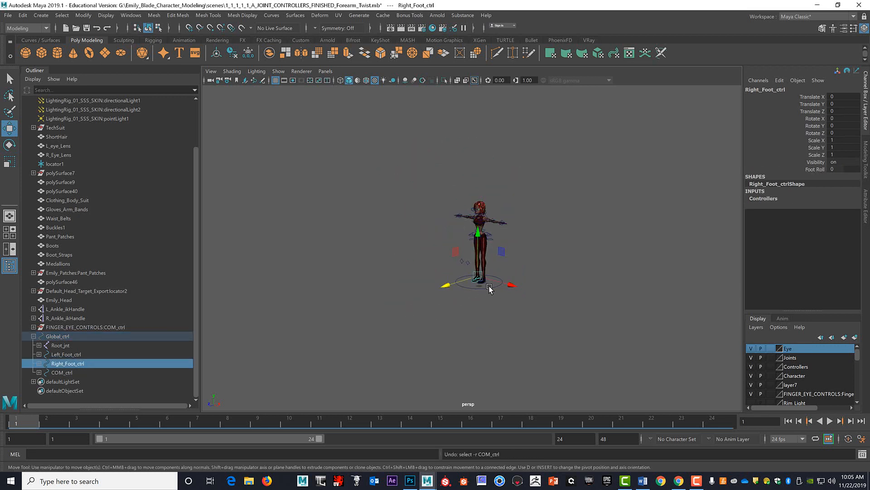
pyautogui.click(489, 288)
pyautogui.click(498, 286)
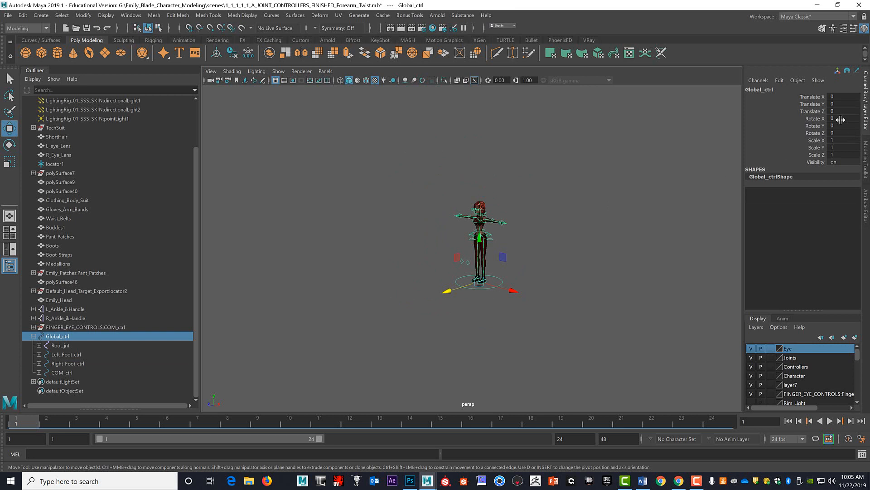
pyautogui.scroll(5, 562, 206)
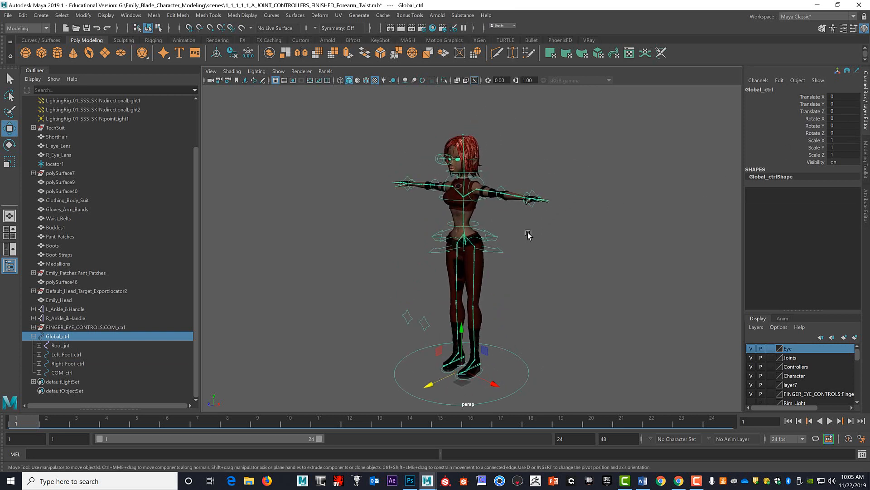
pyautogui.scroll(4, 528, 233)
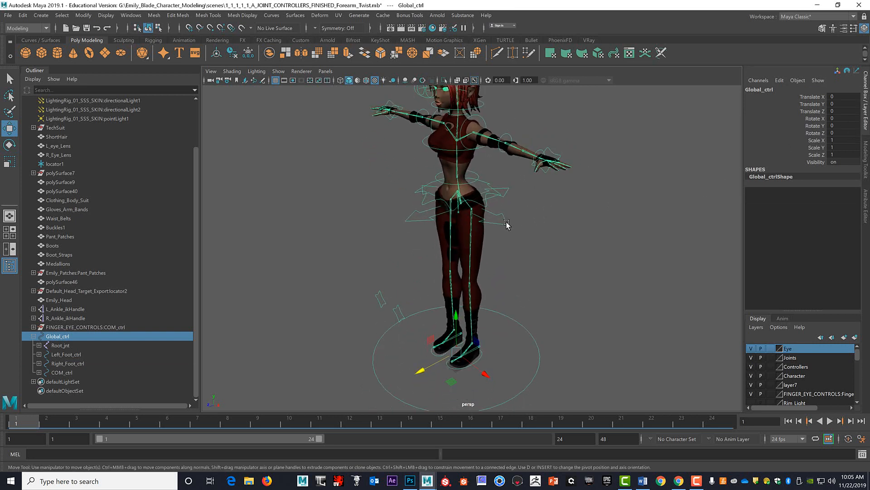
# Test COM_ctrl by moving it to about 2.07 in Z, and undo the move.
pyautogui.click(506, 224)
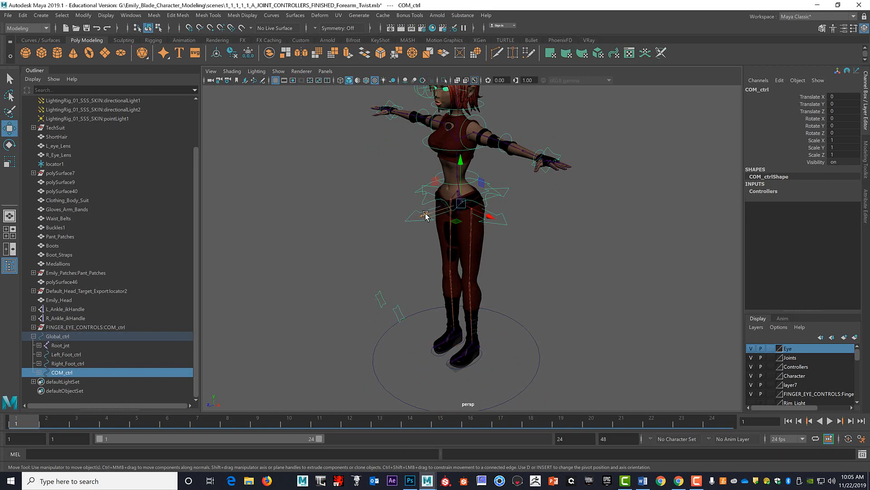
pyautogui.moveTo(426, 214); pyautogui.dragTo(383, 241)
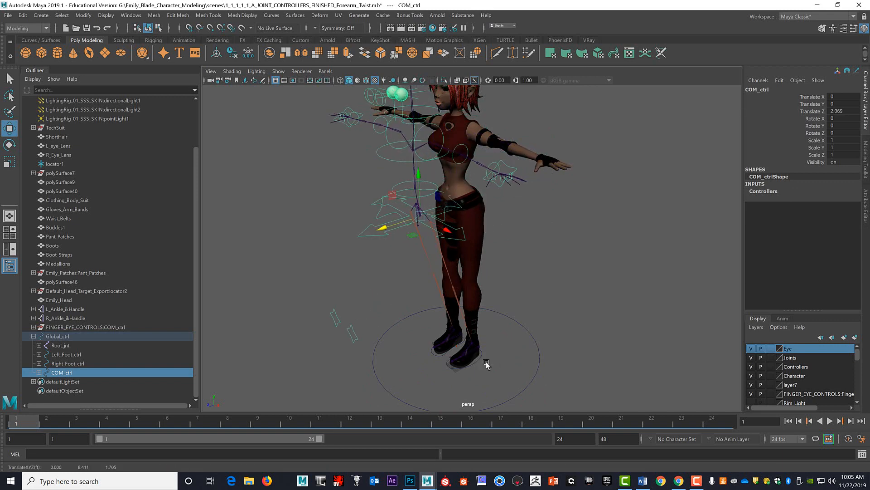
pyautogui.keyDown('alt'); pyautogui.moveTo(485, 358); pyautogui.dragTo(493, 352); pyautogui.keyUp('alt')
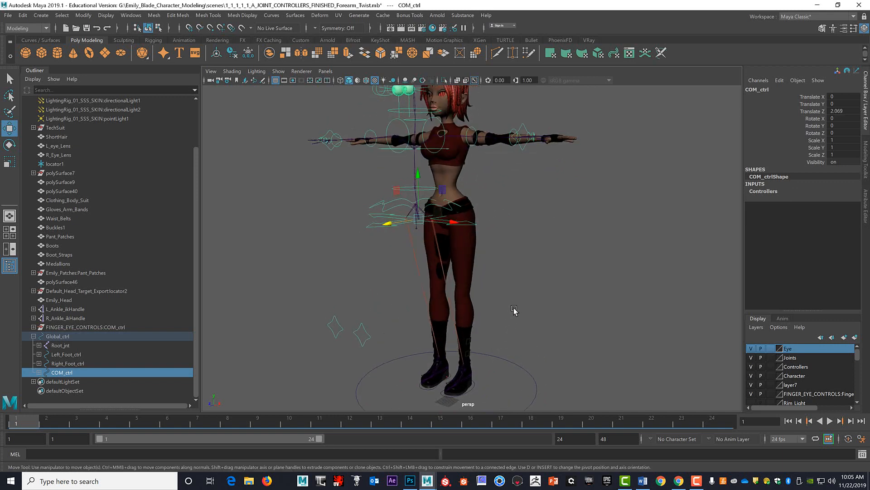
pyautogui.keyDown('alt'); pyautogui.moveTo(514, 308); pyautogui.dragTo(553, 258, button='middle'); pyautogui.keyUp('alt')
pyautogui.hotkey('ctrl', 'z')
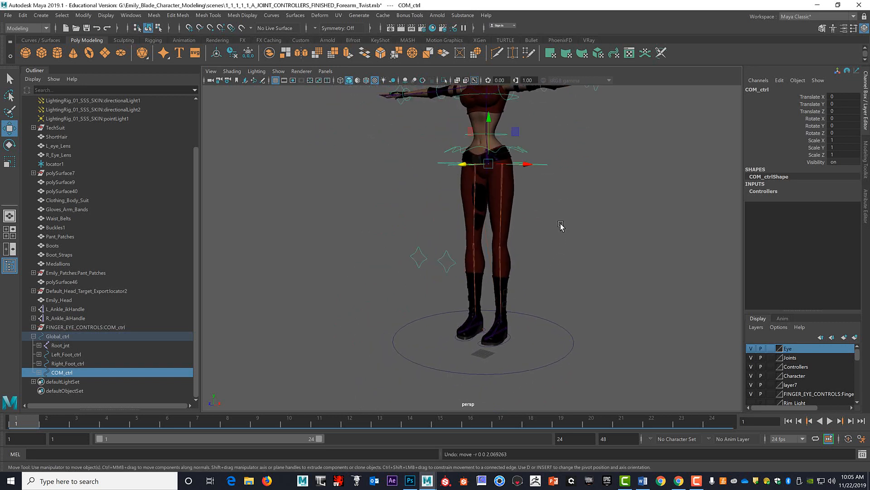
# Test COM_ctrl by moving it to about -1.28 in Y and 0.31 in X, and undo both moves.
pyautogui.keyDown('alt'); pyautogui.moveTo(594, 225); pyautogui.dragTo(479, 190); pyautogui.keyUp('alt')
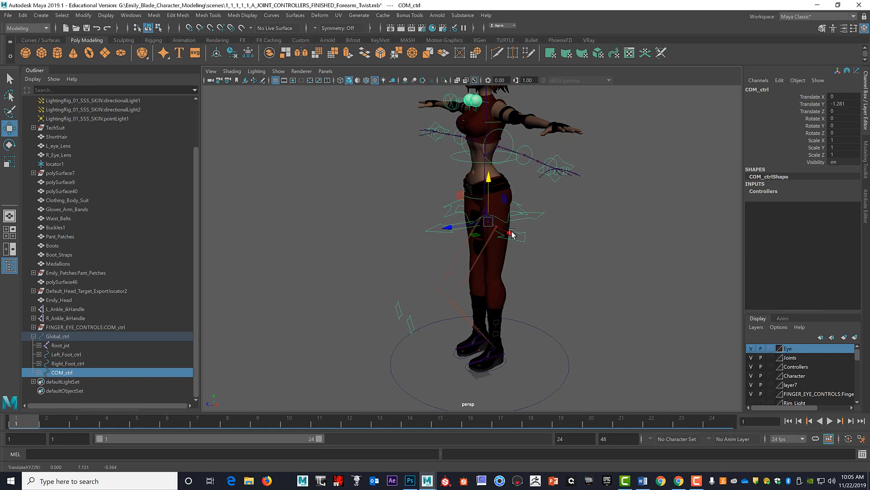
pyautogui.moveTo(512, 235)
pyautogui.mouseDown()
pyautogui.moveTo(550, 255)
pyautogui.moveTo(510, 260)
pyautogui.moveTo(537, 254)
pyautogui.moveTo(510, 240)
pyautogui.mouseUp()
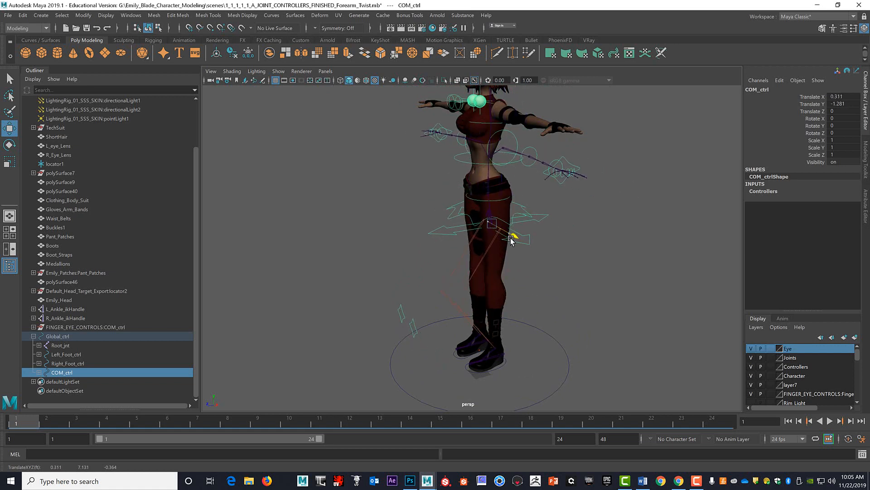
pyautogui.hotkey('ctrl', 'z')
pyautogui.hotkey('ctrl', 'z')
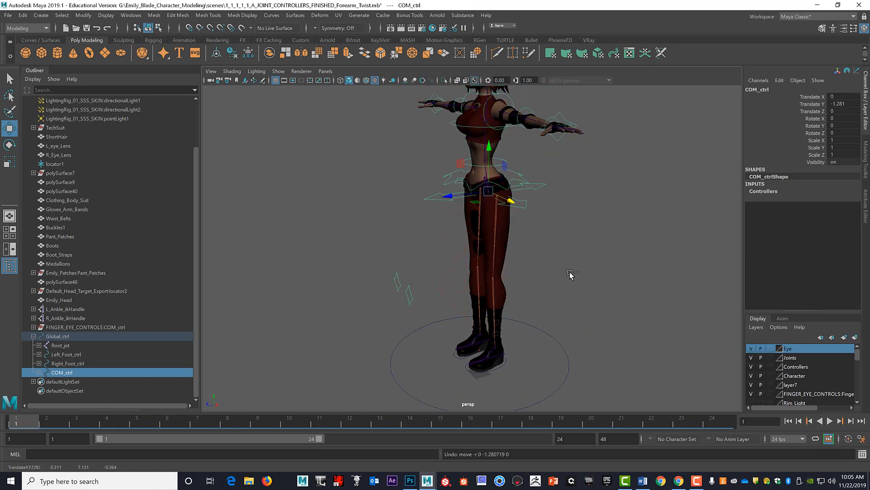
# Test the left leg's L_Knee_ctrl by moving it sideways, undo the move and clear the selection.
pyautogui.moveTo(575, 286)
pyautogui.keyDown('alt'); pyautogui.mouseDown()
pyautogui.moveTo(617, 285)
pyautogui.moveTo(582, 288)
pyautogui.mouseUp(); pyautogui.keyUp('alt')
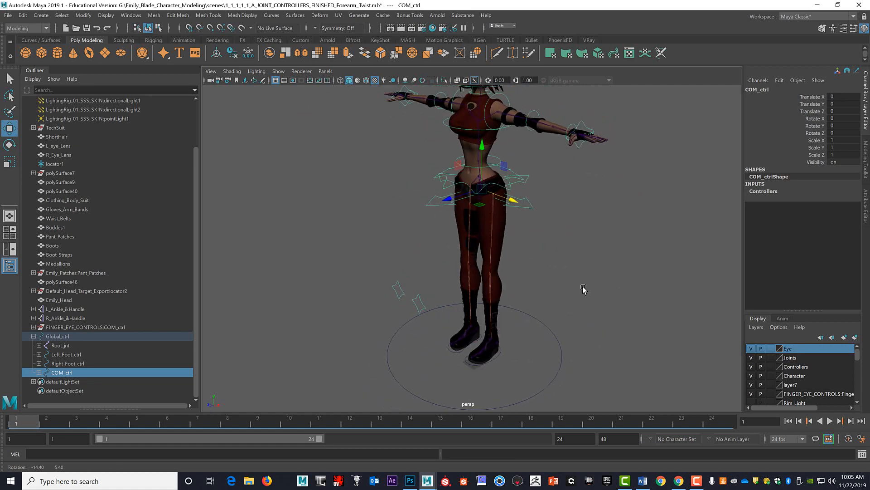
pyautogui.keyDown('alt'); pyautogui.moveTo(583, 288); pyautogui.dragTo(556, 237, button='middle'); pyautogui.keyUp('alt')
pyautogui.keyDown('alt'); pyautogui.moveTo(556, 236); pyautogui.dragTo(537, 241); pyautogui.keyUp('alt')
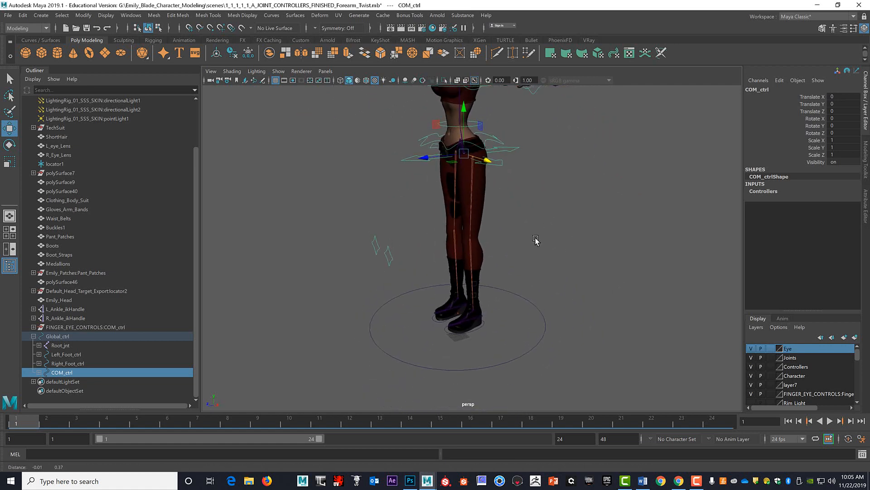
pyautogui.click(479, 330)
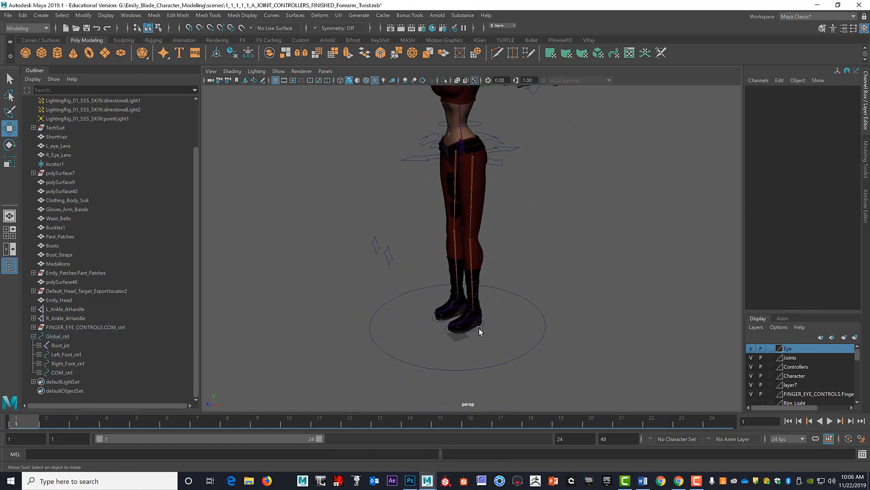
pyautogui.click(479, 329)
pyautogui.moveTo(476, 229); pyautogui.dragTo(484, 275)
pyautogui.click(482, 329)
pyautogui.click(435, 301)
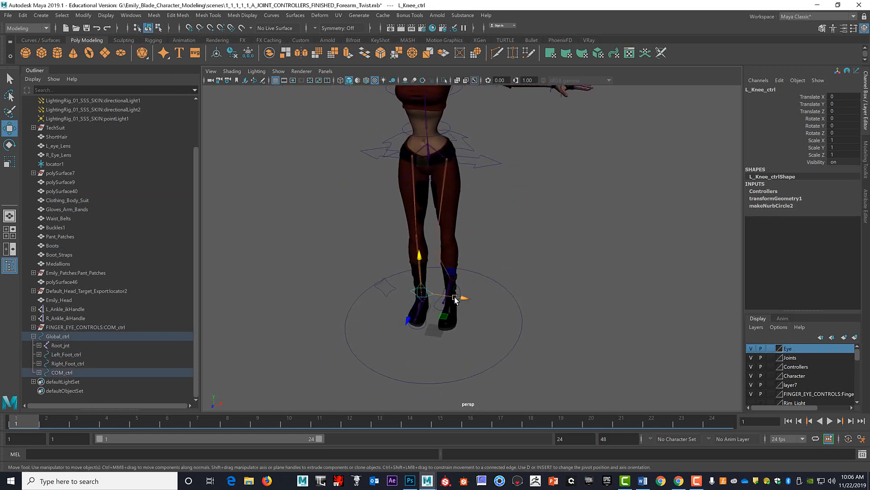
pyautogui.moveTo(458, 301); pyautogui.dragTo(511, 304)
pyautogui.hotkey('ctrl', 'z')
pyautogui.hotkey('ctrl', 'z')
pyautogui.hotkey('ctrl', 'z')
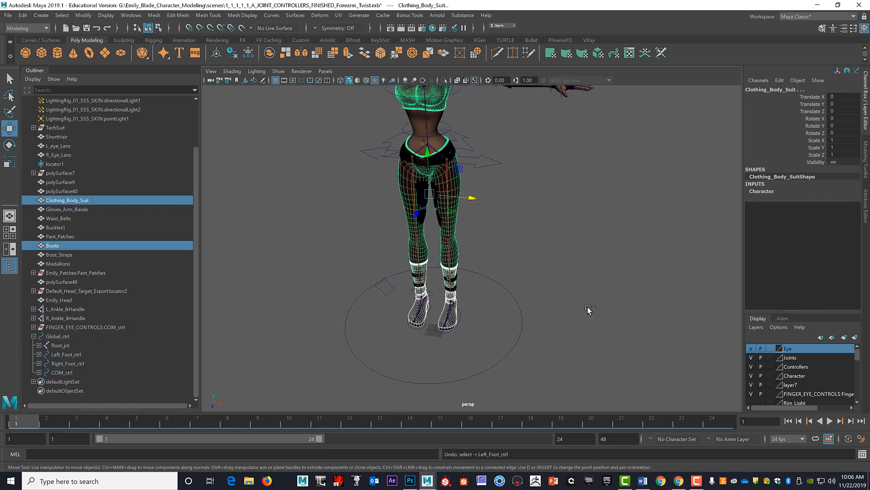
pyautogui.keyDown('alt'); pyautogui.moveTo(592, 303); pyautogui.dragTo(589, 249); pyautogui.keyUp('alt')
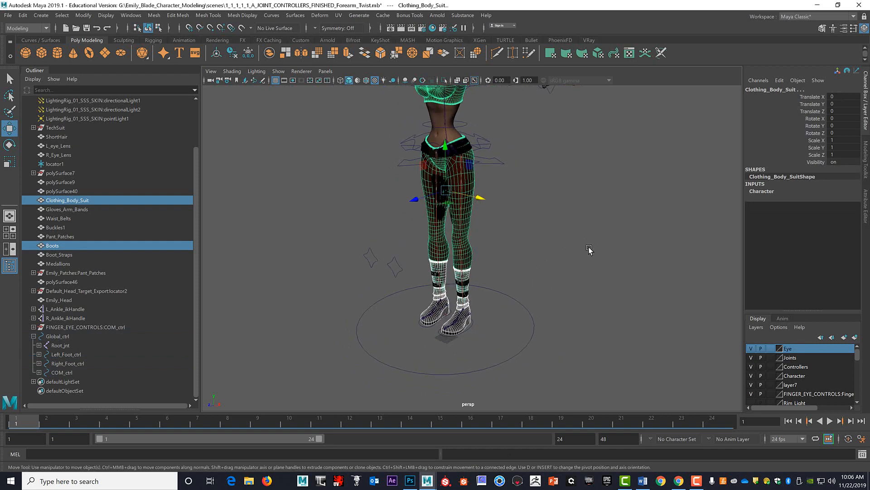
pyautogui.click(575, 238)
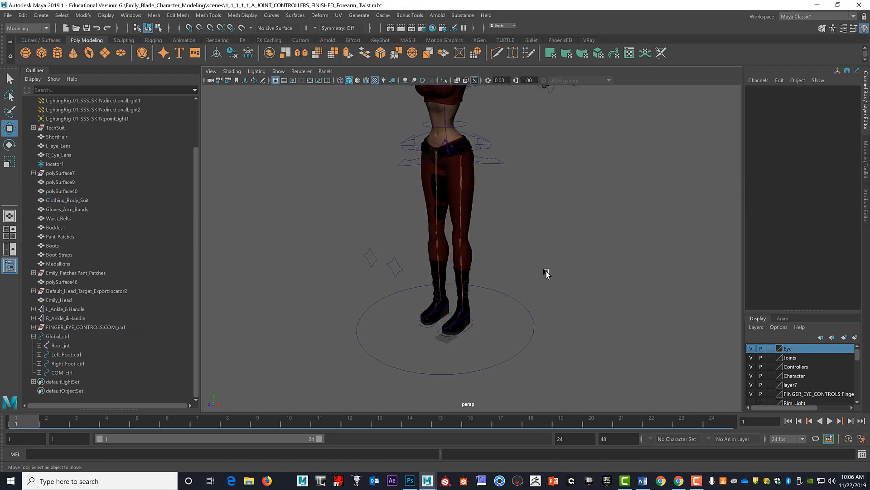
# Examine the rigged character and its controls from several angles, including the outstretched arm and hand up close.
pyautogui.keyDown('alt'); pyautogui.moveTo(546, 275); pyautogui.dragTo(544, 247); pyautogui.keyUp('alt')
pyautogui.keyDown('alt'); pyautogui.moveTo(544, 247); pyautogui.dragTo(546, 274, button='middle'); pyautogui.keyUp('alt')
pyautogui.keyDown('alt'); pyautogui.moveTo(546, 274); pyautogui.dragTo(526, 274, button='right'); pyautogui.keyUp('alt')
pyautogui.keyDown('alt'); pyautogui.moveTo(526, 274); pyautogui.dragTo(562, 268); pyautogui.keyUp('alt')
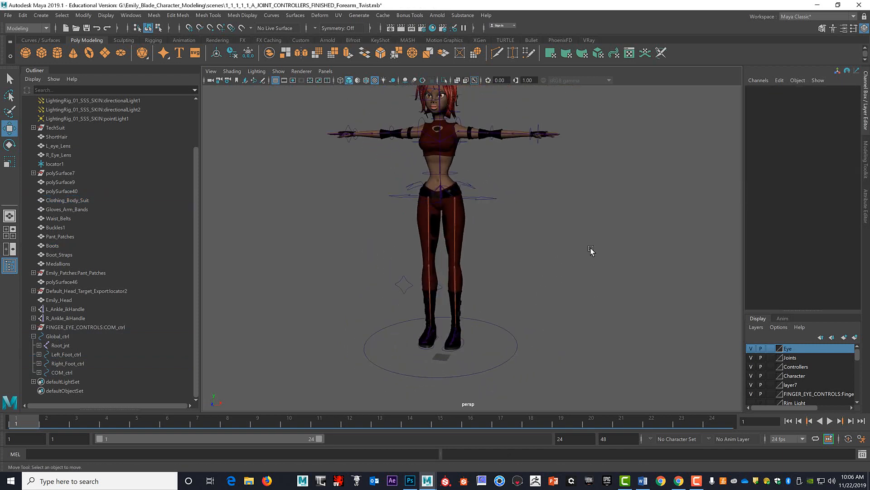
pyautogui.keyDown('alt'); pyautogui.moveTo(592, 250); pyautogui.dragTo(513, 245, button='right'); pyautogui.keyUp('alt')
pyautogui.keyDown('alt'); pyautogui.moveTo(512, 245); pyautogui.dragTo(497, 237); pyautogui.keyUp('alt')
pyautogui.keyDown('alt'); pyautogui.moveTo(498, 237); pyautogui.dragTo(503, 273, button='middle'); pyautogui.keyUp('alt')
pyautogui.keyDown('alt'); pyautogui.moveTo(503, 272); pyautogui.dragTo(548, 286, button='right'); pyautogui.keyUp('alt')
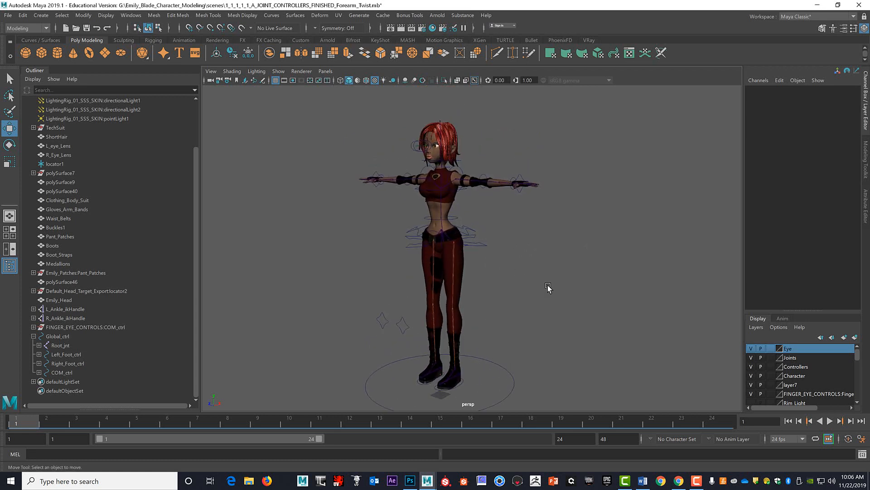
pyautogui.keyDown('alt'); pyautogui.moveTo(548, 286); pyautogui.dragTo(571, 265, button='middle'); pyautogui.keyUp('alt')
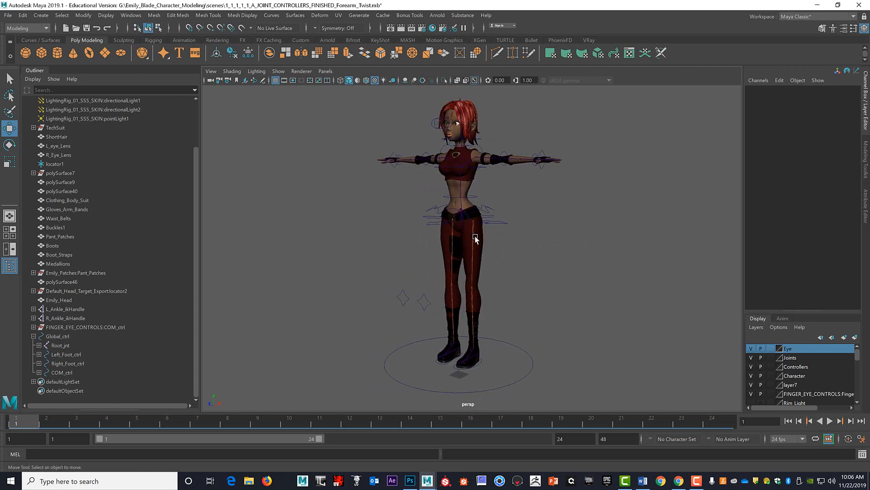
pyautogui.keyDown('alt'); pyautogui.moveTo(570, 302); pyautogui.dragTo(579, 233); pyautogui.keyUp('alt')
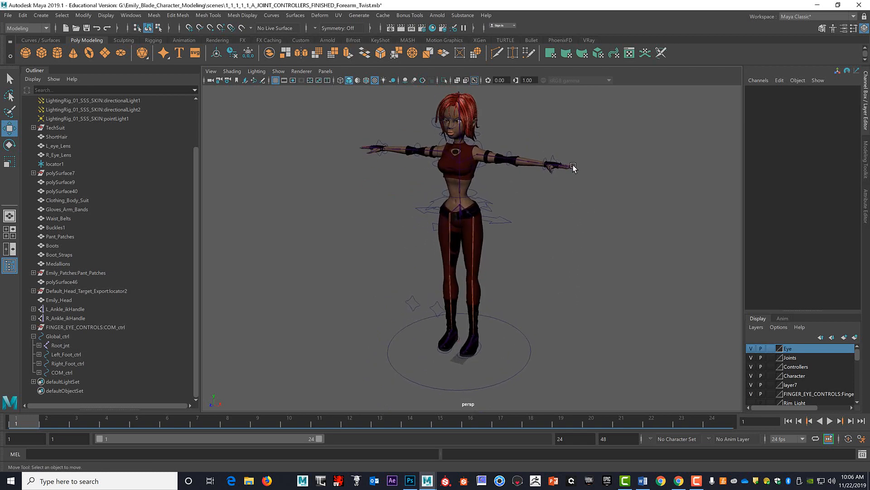
pyautogui.scroll(8, 580, 236)
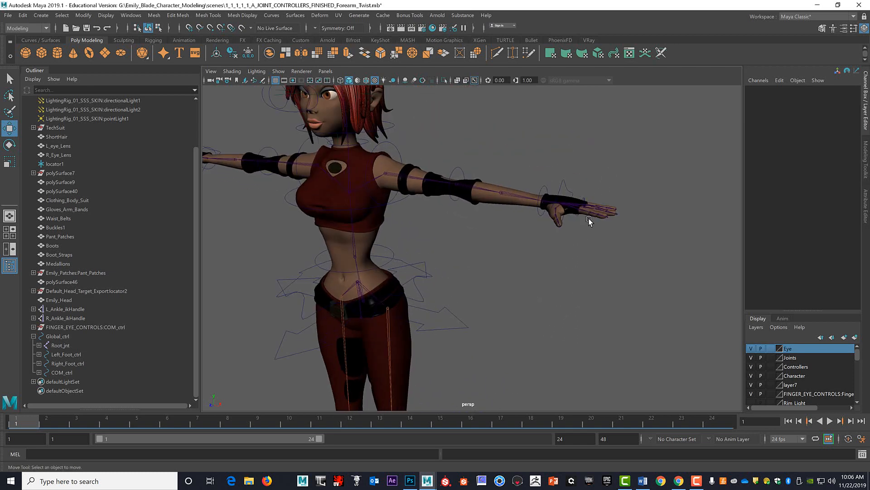
pyautogui.scroll(-5, 586, 234)
pyautogui.scroll(-2, 547, 251)
pyautogui.keyDown('alt'); pyautogui.moveTo(547, 250); pyautogui.dragTo(595, 222); pyautogui.keyUp('alt')
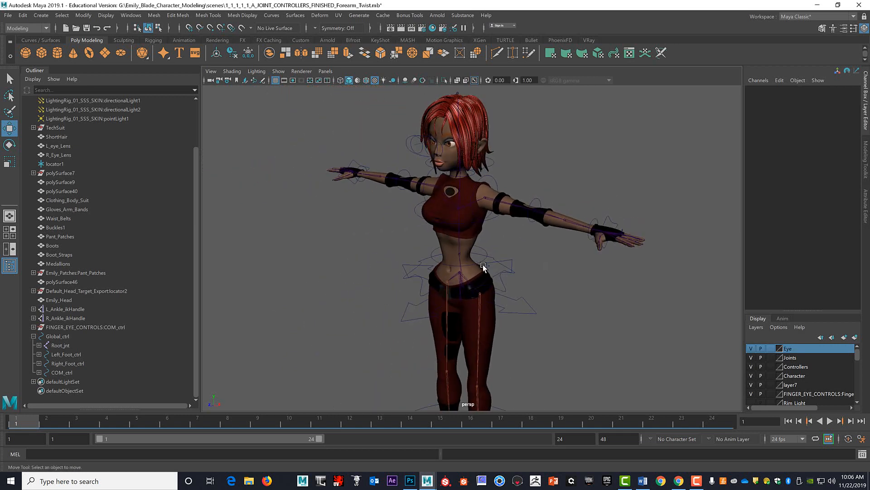
pyautogui.scroll(-2, 486, 265)
pyautogui.keyDown('alt'); pyautogui.moveTo(521, 274); pyautogui.dragTo(557, 237, button='middle'); pyautogui.keyUp('alt')
pyautogui.keyDown('alt'); pyautogui.moveTo(556, 241); pyautogui.dragTo(563, 241); pyautogui.keyUp('alt')
pyautogui.keyDown('alt'); pyautogui.moveTo(564, 241); pyautogui.dragTo(533, 200, button='middle'); pyautogui.keyUp('alt')
pyautogui.moveTo(550, 221)
pyautogui.keyDown('alt'); pyautogui.mouseDown()
pyautogui.moveTo(534, 224)
pyautogui.moveTo(545, 224)
pyautogui.mouseUp(); pyautogui.keyUp('alt')
pyautogui.keyDown('alt'); pyautogui.moveTo(547, 223); pyautogui.dragTo(465, 213, button='right'); pyautogui.keyUp('alt')
pyautogui.keyDown('alt'); pyautogui.moveTo(508, 213); pyautogui.dragTo(493, 213); pyautogui.keyUp('alt')
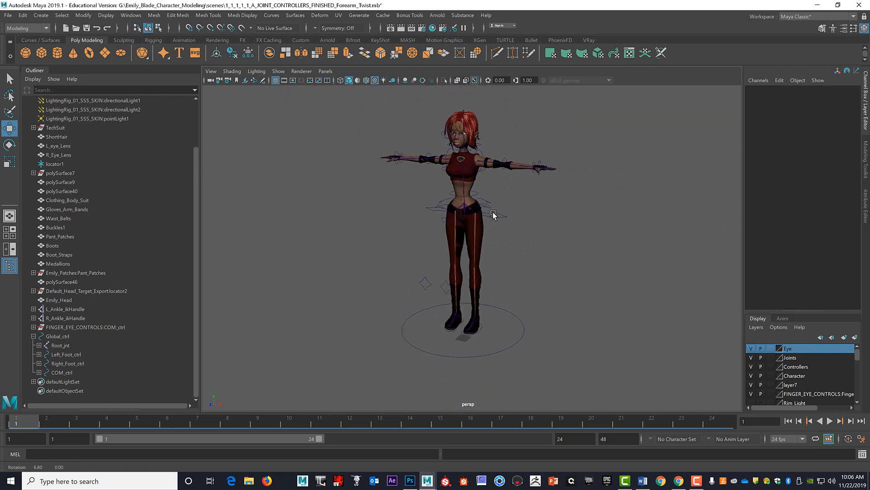
pyautogui.keyDown('alt'); pyautogui.moveTo(491, 216); pyautogui.dragTo(487, 235, button='middle'); pyautogui.keyUp('alt')
pyautogui.keyDown('alt'); pyautogui.moveTo(503, 236); pyautogui.dragTo(544, 246, button='right'); pyautogui.keyUp('alt')
pyautogui.keyDown('alt'); pyautogui.moveTo(547, 244); pyautogui.dragTo(541, 237); pyautogui.keyUp('alt')
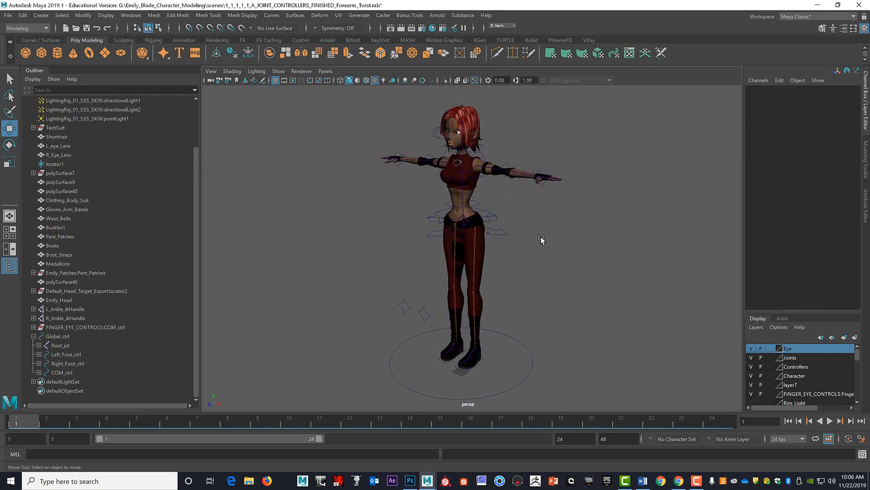
pyautogui.keyDown('alt'); pyautogui.moveTo(541, 237); pyautogui.dragTo(543, 227, button='middle'); pyautogui.keyUp('alt')
pyautogui.keyDown('alt'); pyautogui.moveTo(562, 226); pyautogui.dragTo(573, 228, button='right'); pyautogui.keyUp('alt')
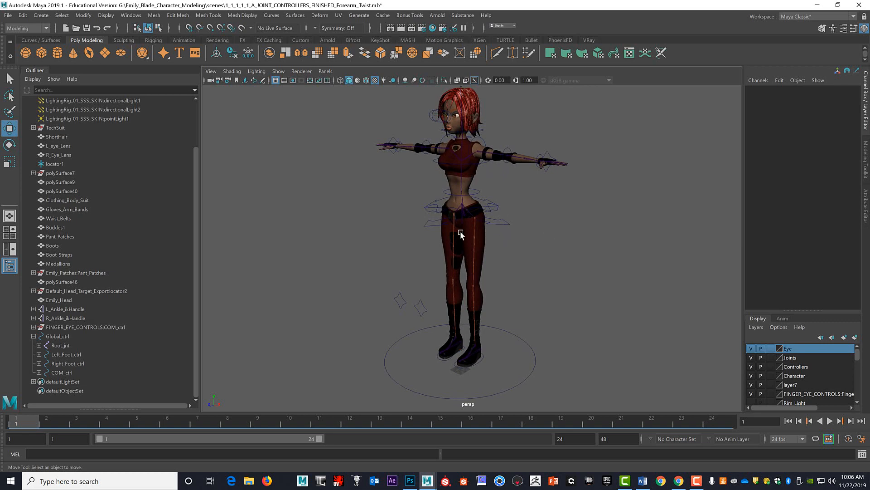
# Select Global_ctrl to check which joints and controls highlight with it, and clear the selection.
pyautogui.click(529, 348)
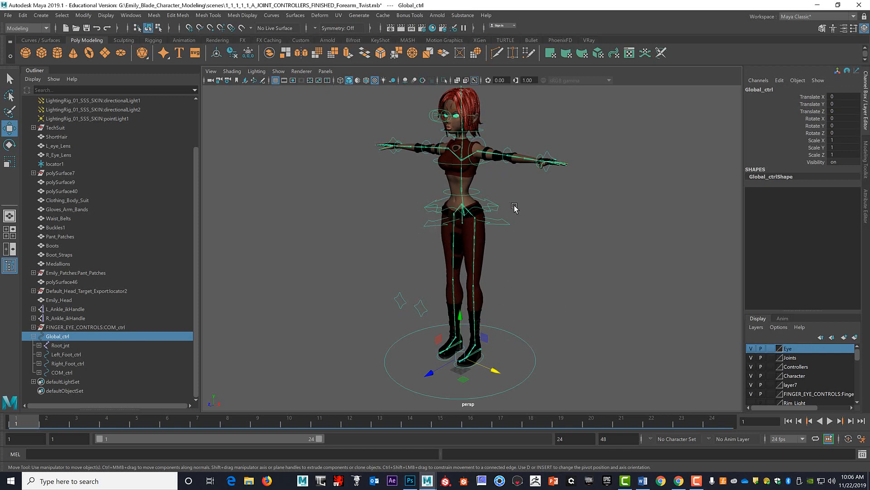
pyautogui.keyDown('alt'); pyautogui.moveTo(607, 206); pyautogui.dragTo(573, 208); pyautogui.keyUp('alt')
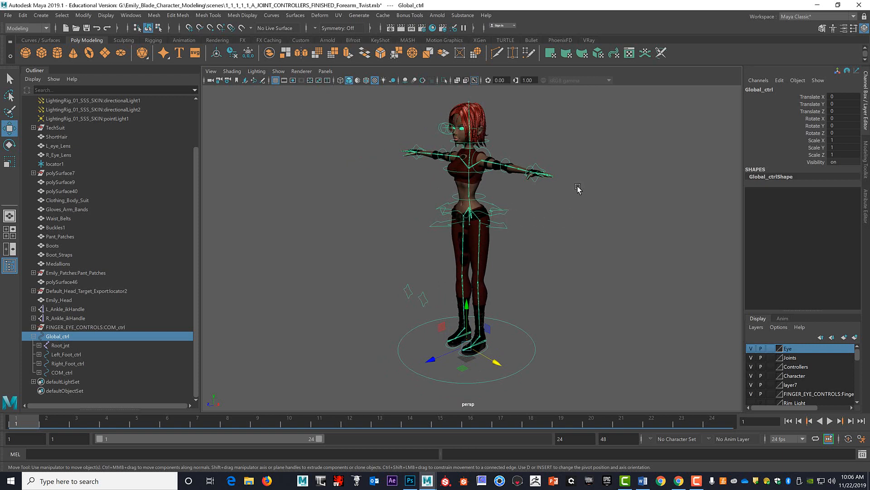
pyautogui.click(578, 224)
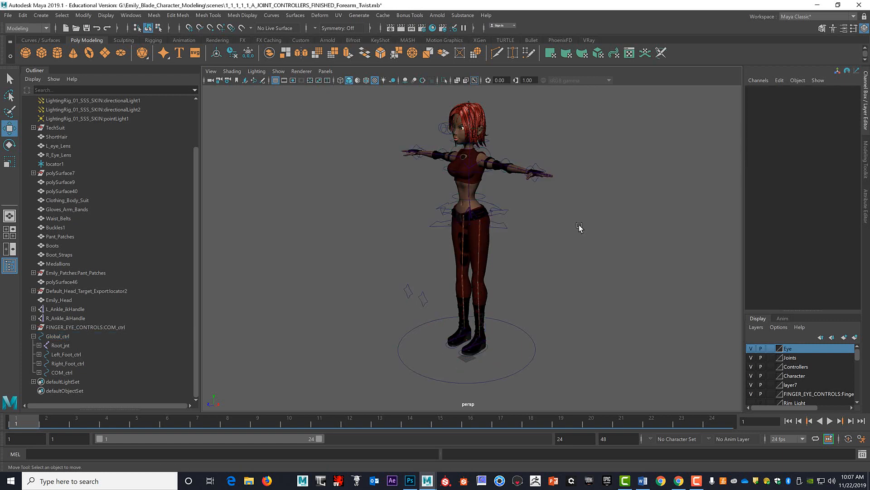